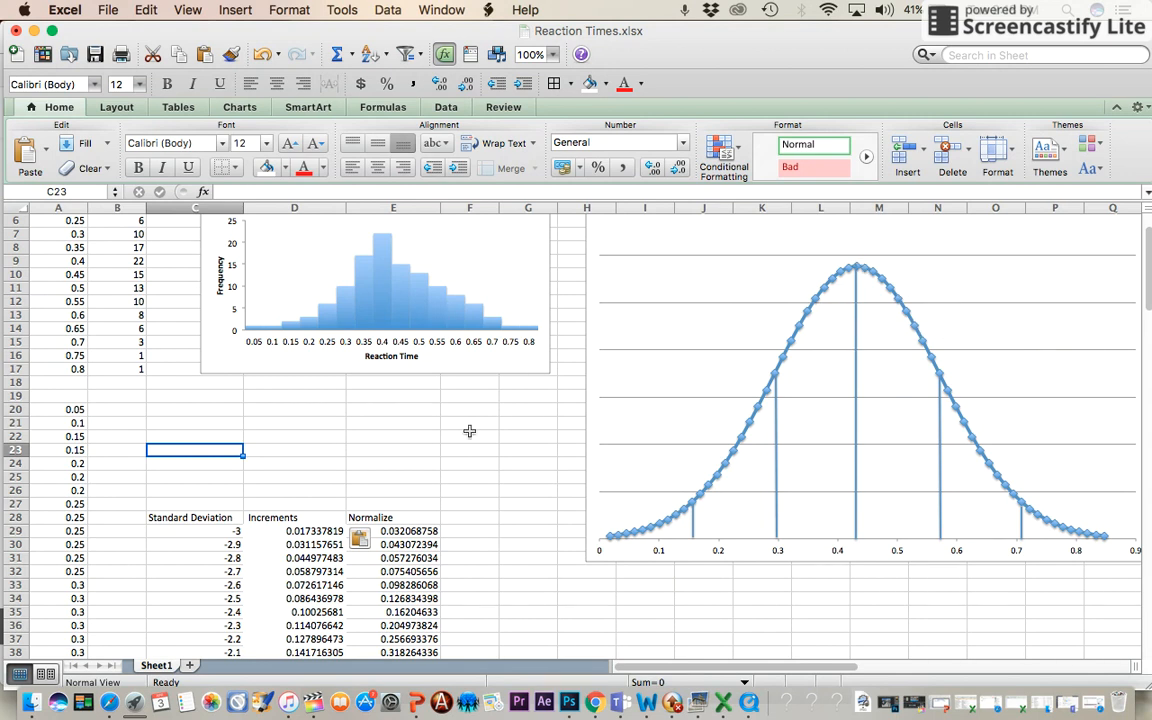
Review the Reaction Times histogram and the normal distribution curve charted from the same data
scroll(460, 444, "up", 4)
scroll(460, 444, "up", 1)
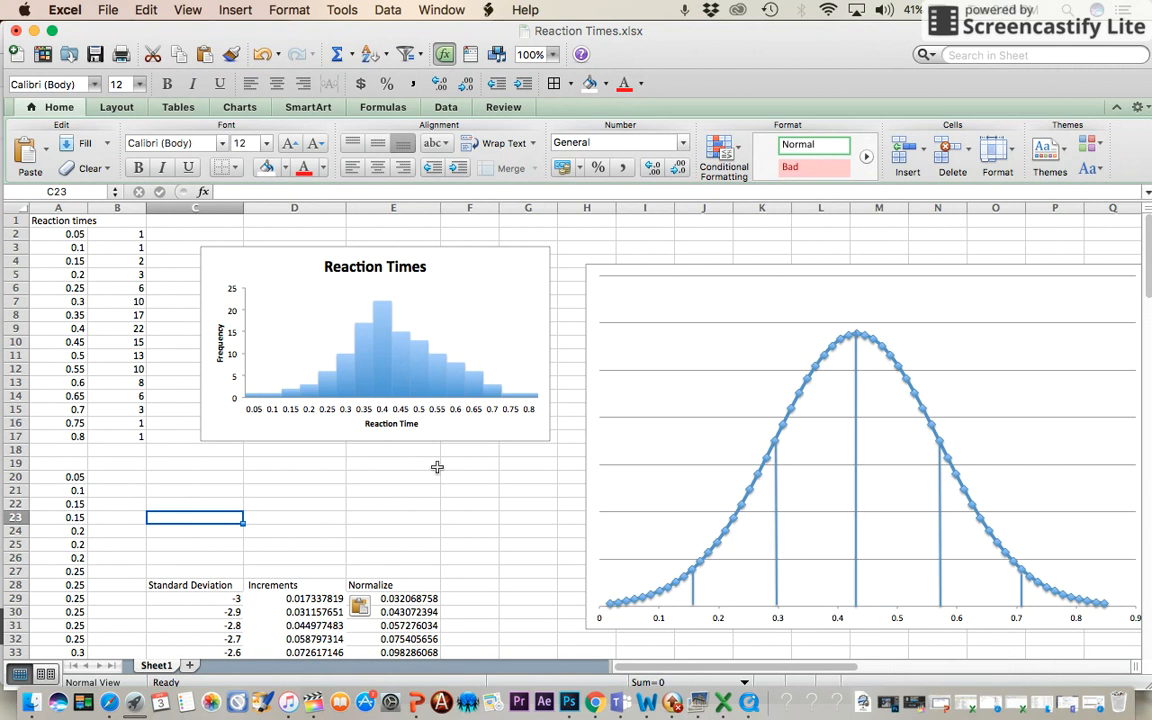
scroll(437, 467, "down", 5)
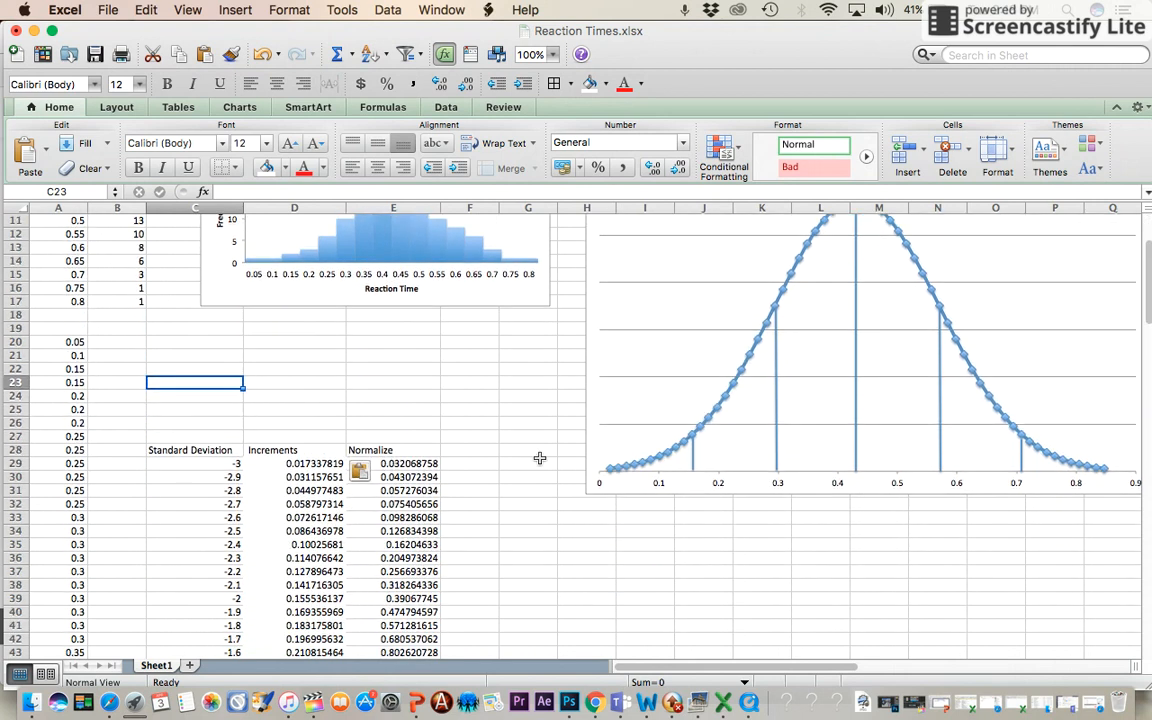
scroll(539, 458, "up", 2)
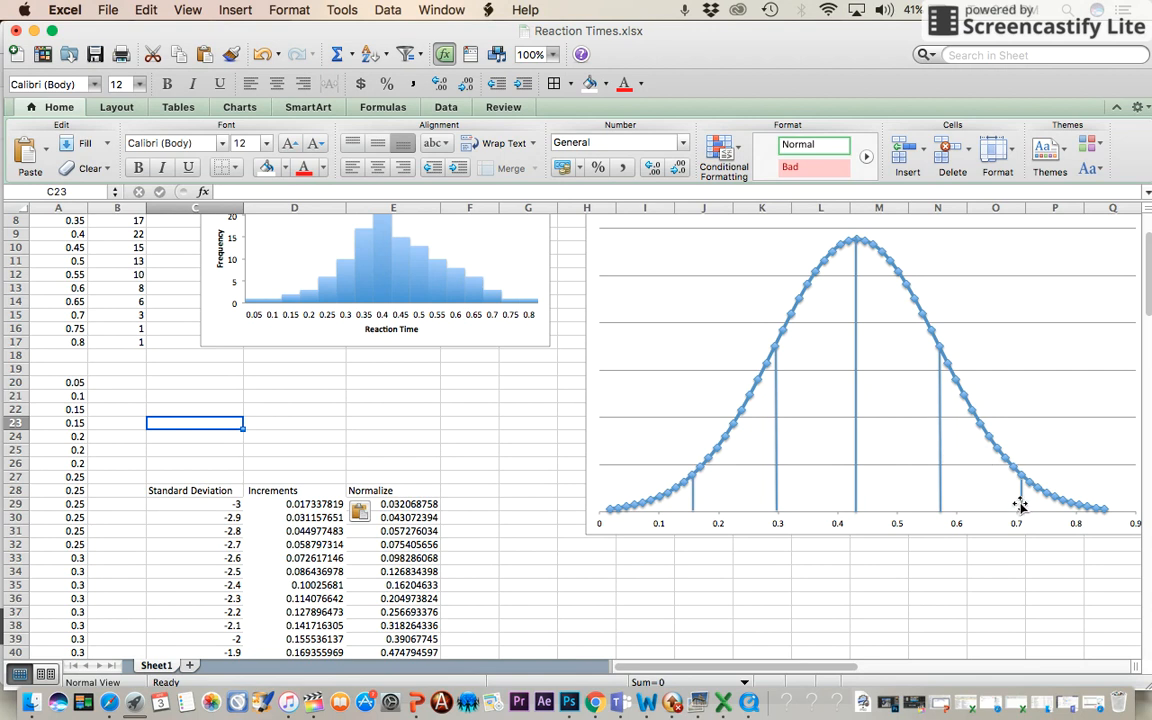
mouse_move(1078, 515)
Compare the frequency table with the expanded list of individual reaction times in column A, from A20 through A32
left_click(130, 425)
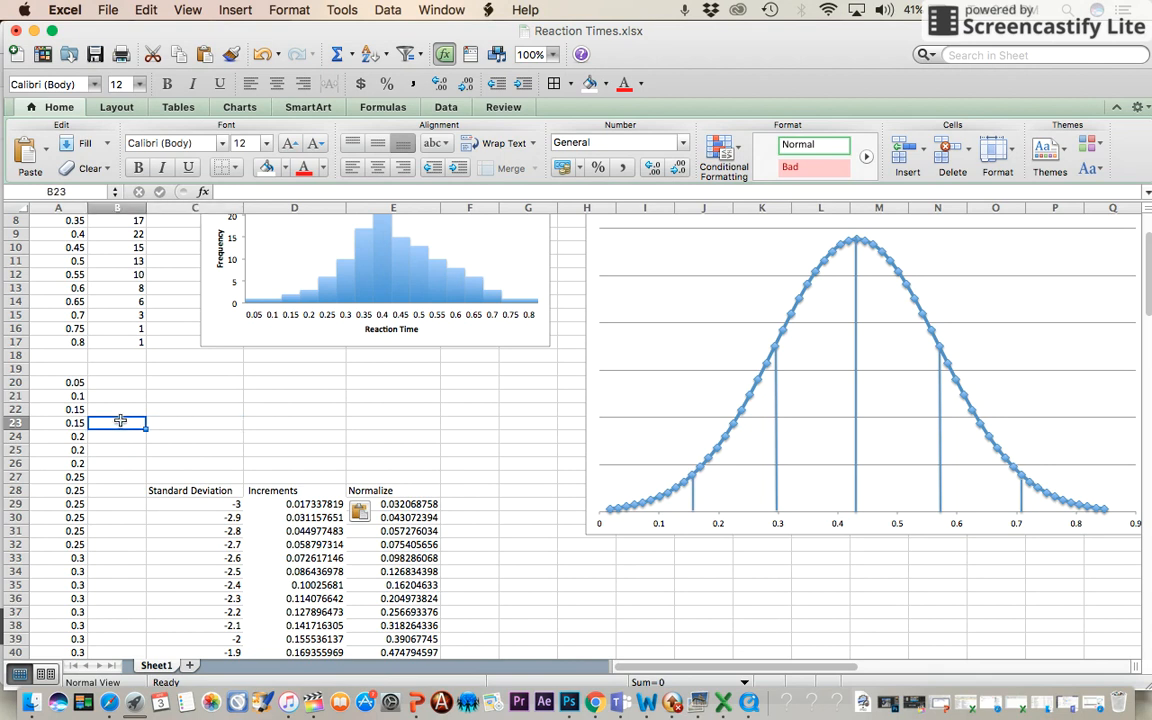
left_click(54, 383)
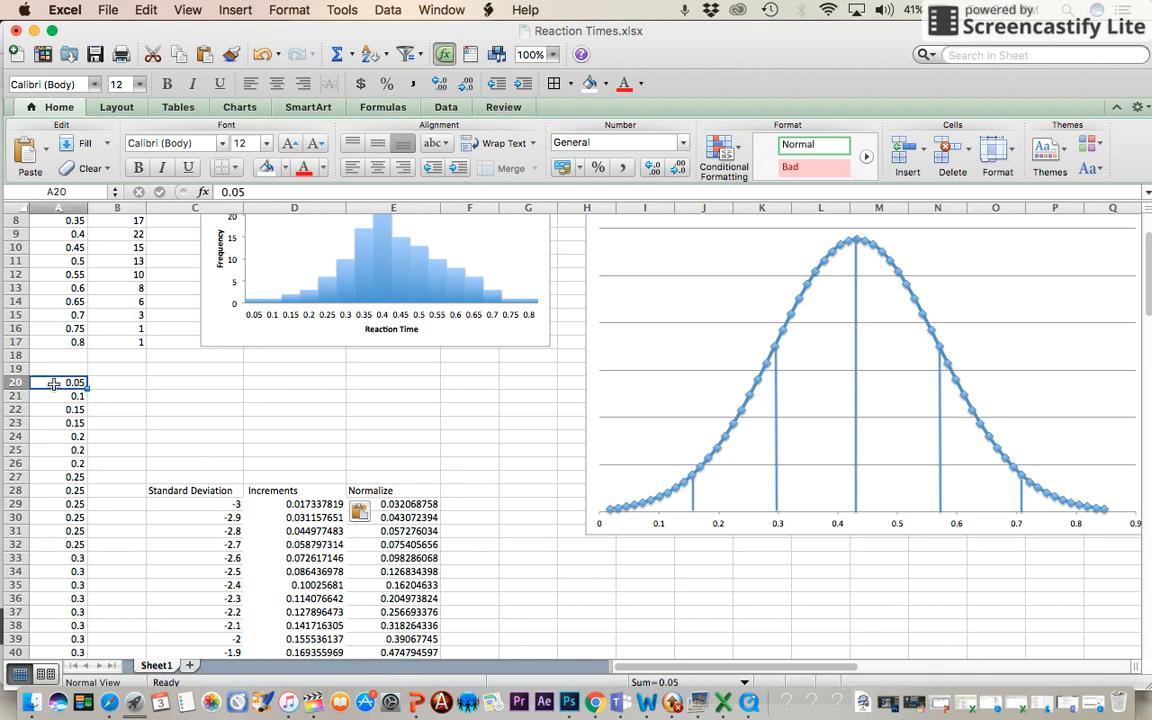
scroll(63, 402, "down", 6)
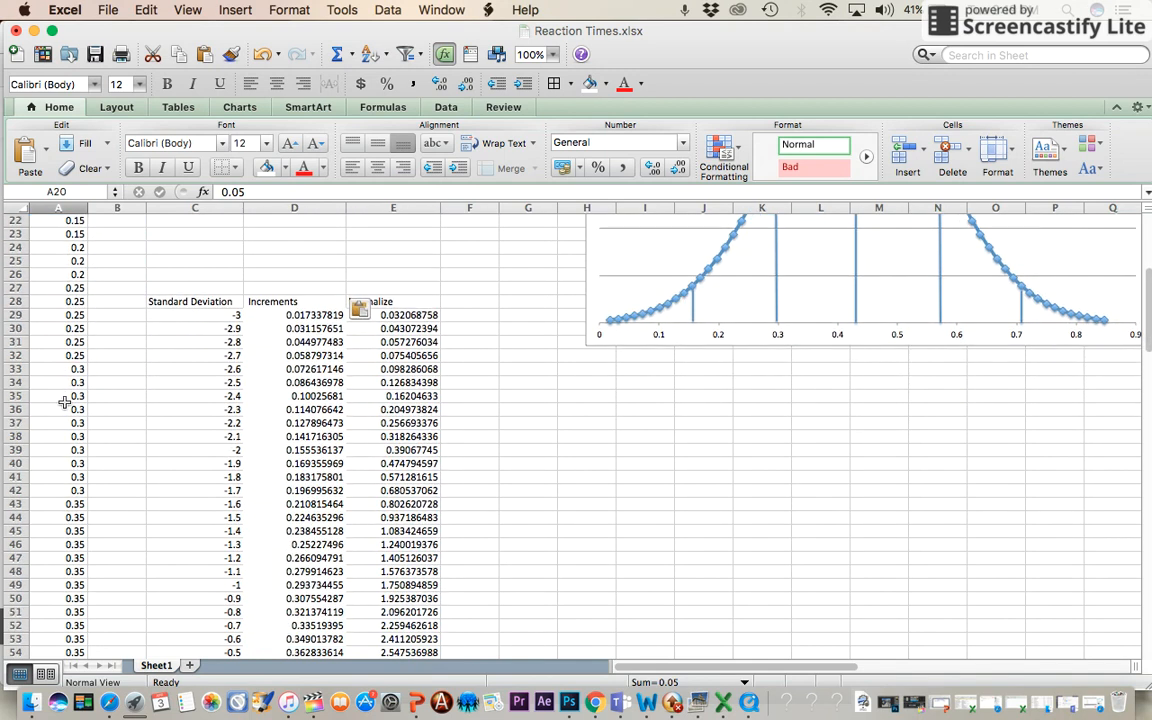
scroll(63, 402, "up", 5)
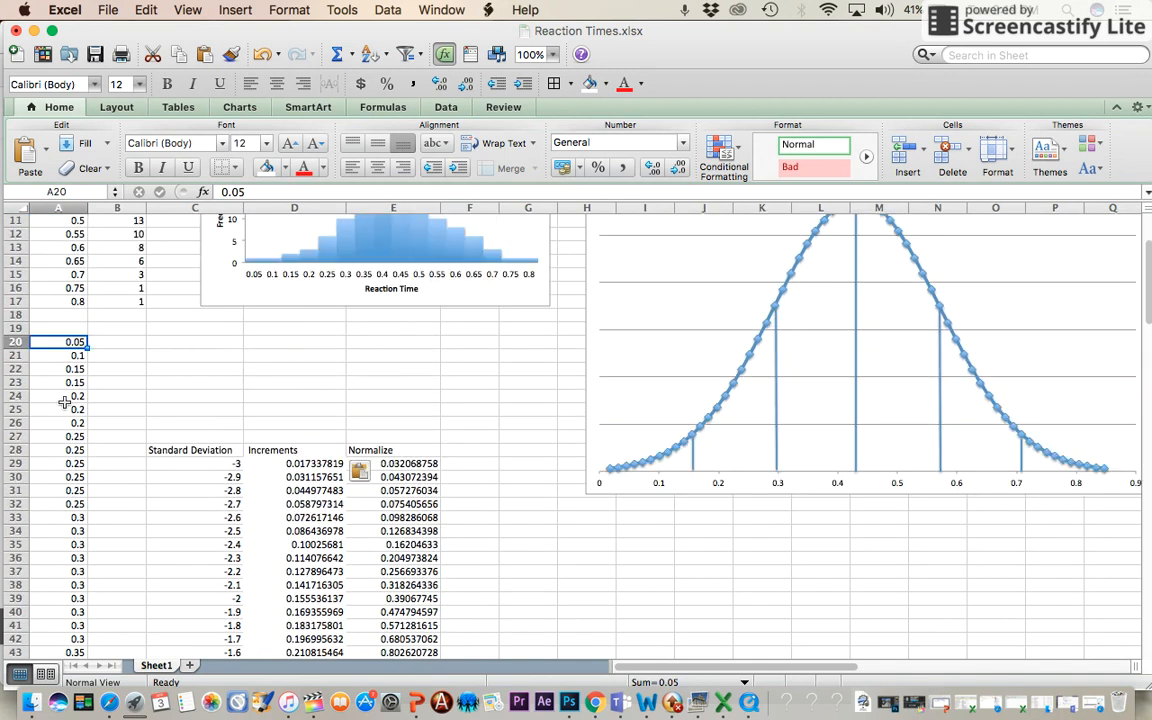
scroll(63, 402, "up", 5)
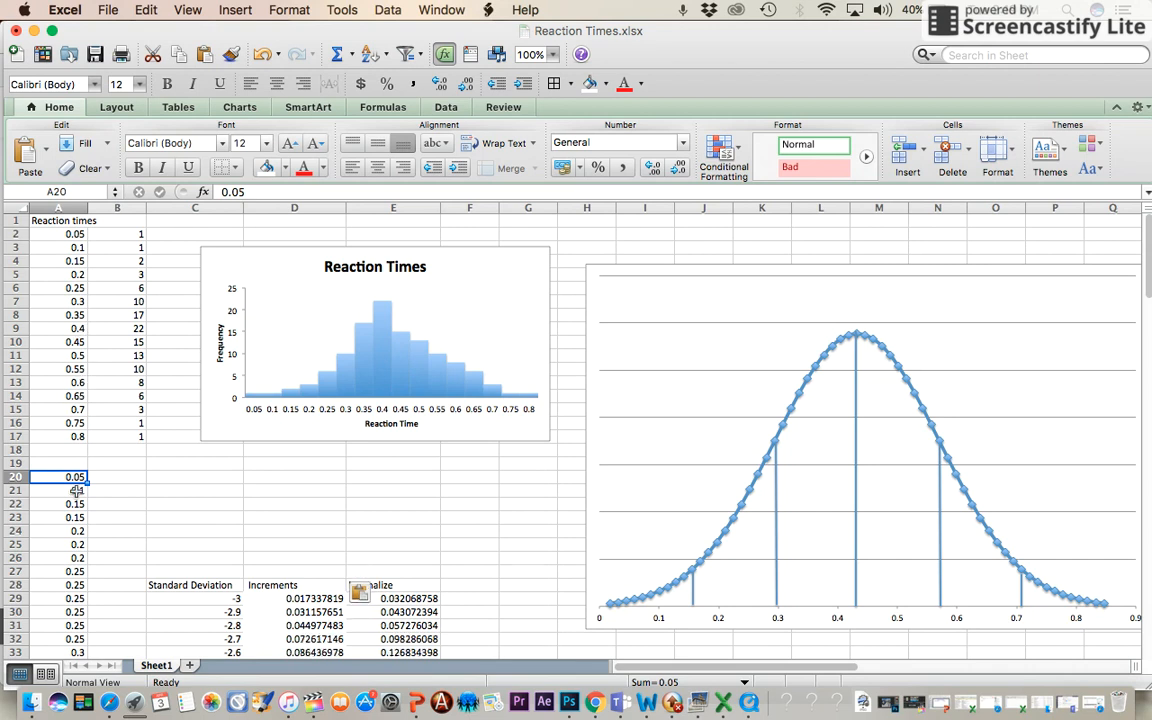
scroll(76, 490, "down", 5)
scroll(76, 490, "down", 2)
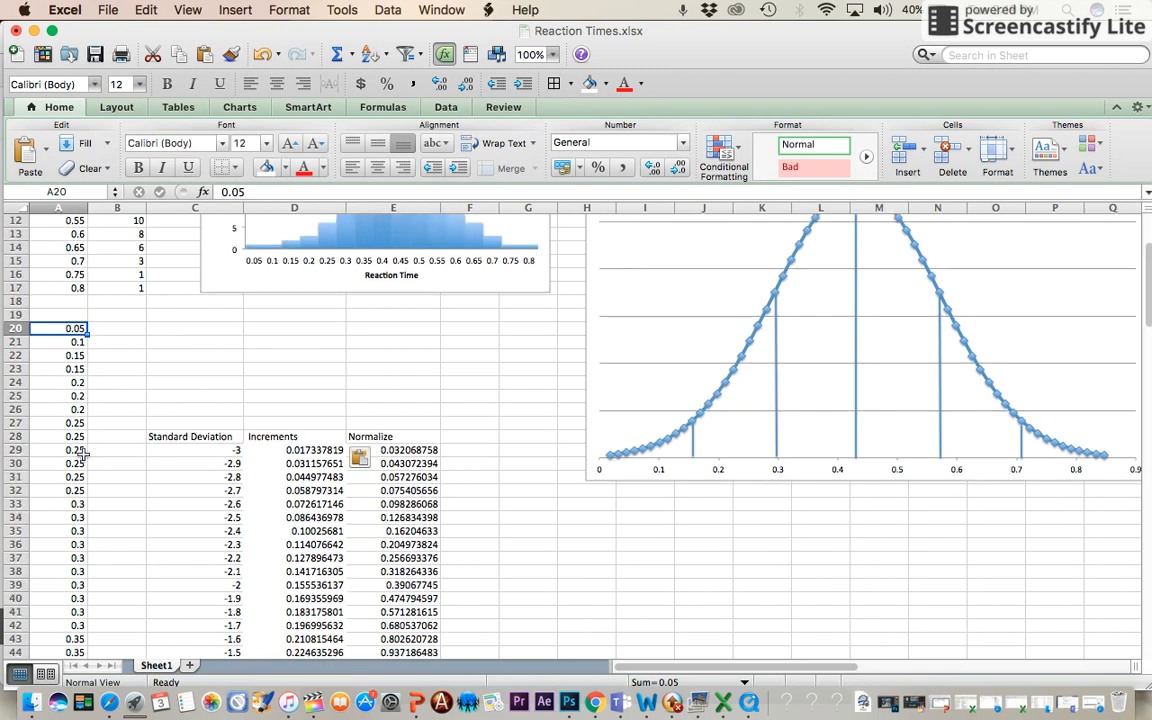
left_click(76, 423)
key("Return")
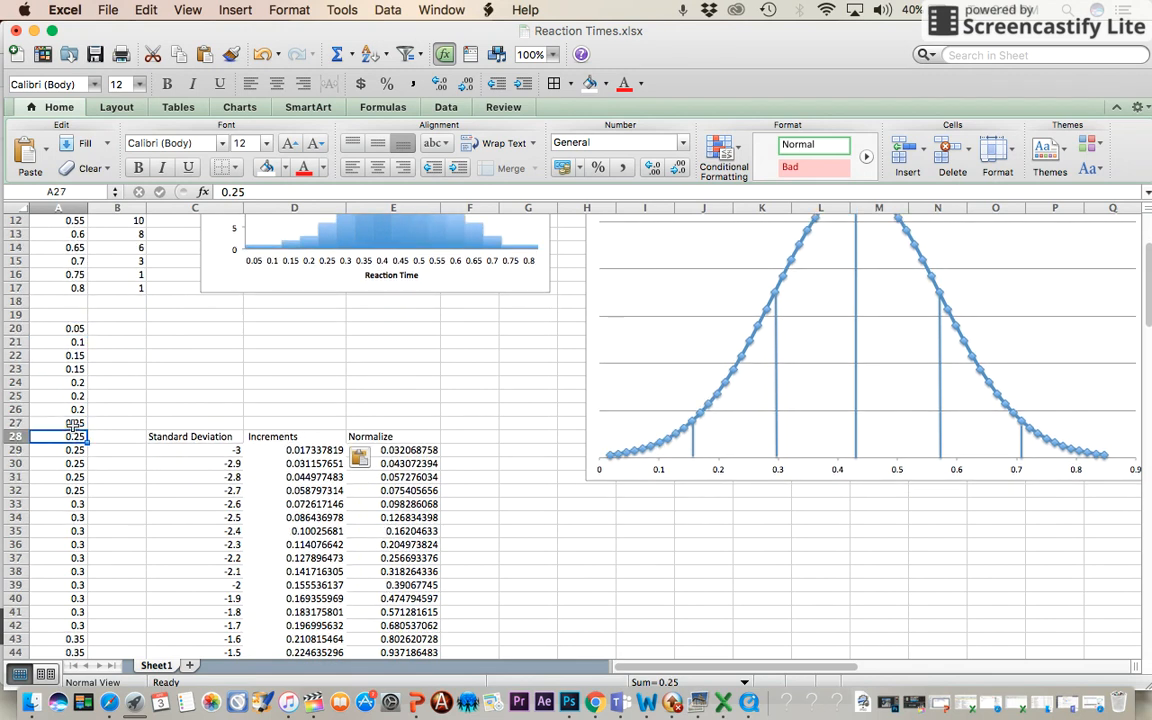
key("Return")
key("Return")
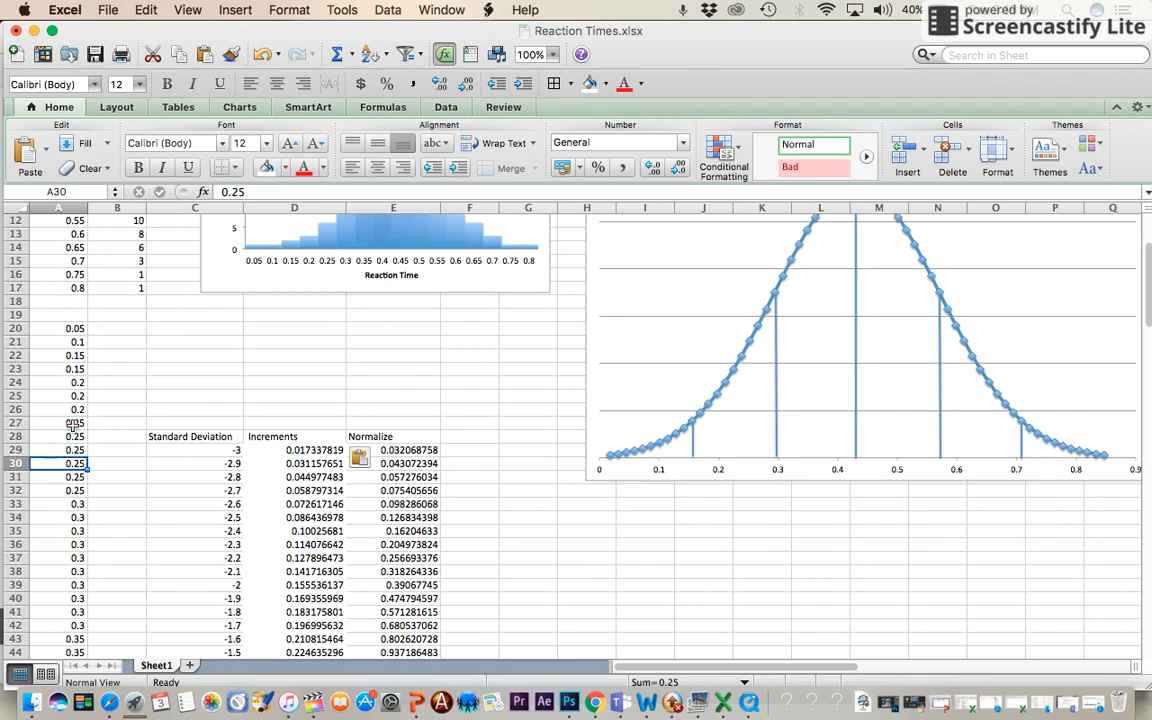
key("Return")
key("Return")
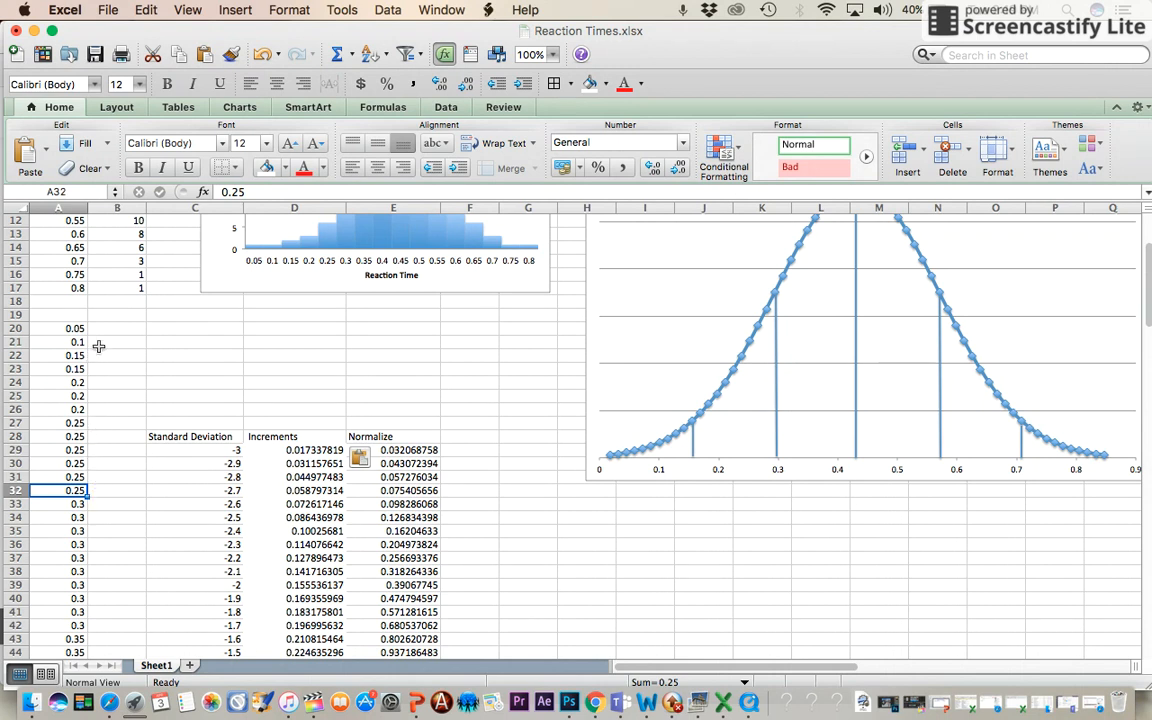
Look through the remaining individual reaction times in column A and return to the charts and the Standard Deviation table
scroll(99, 346, "down", 5)
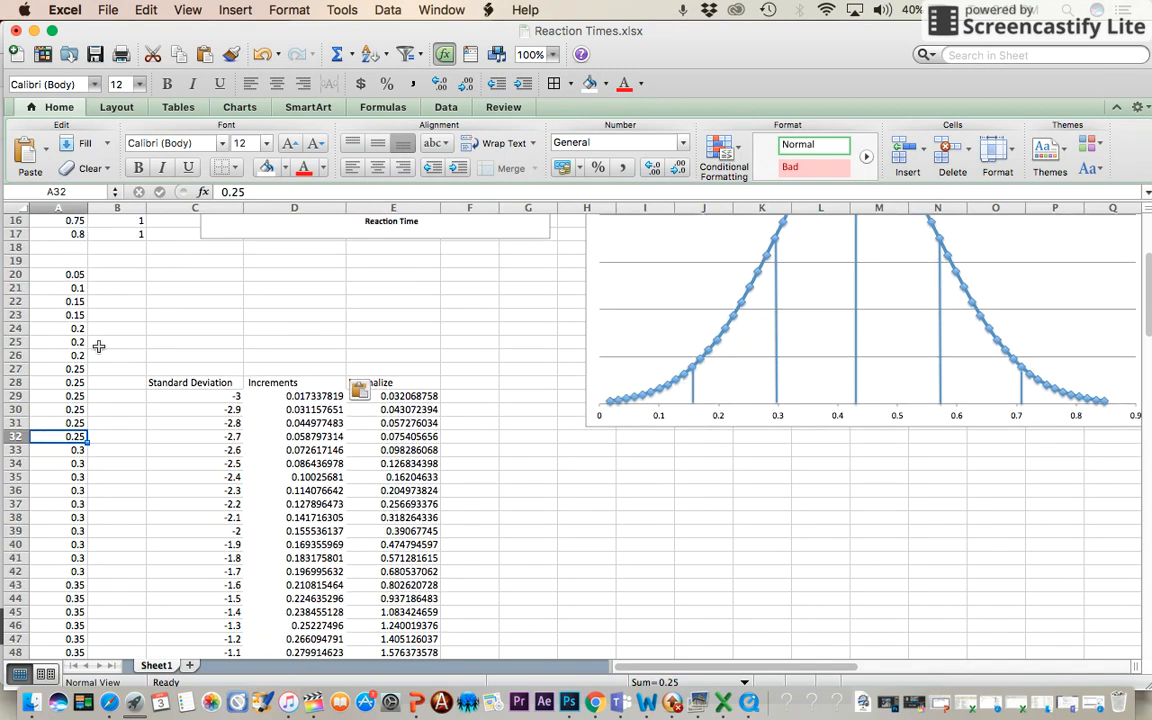
scroll(99, 346, "down", 6)
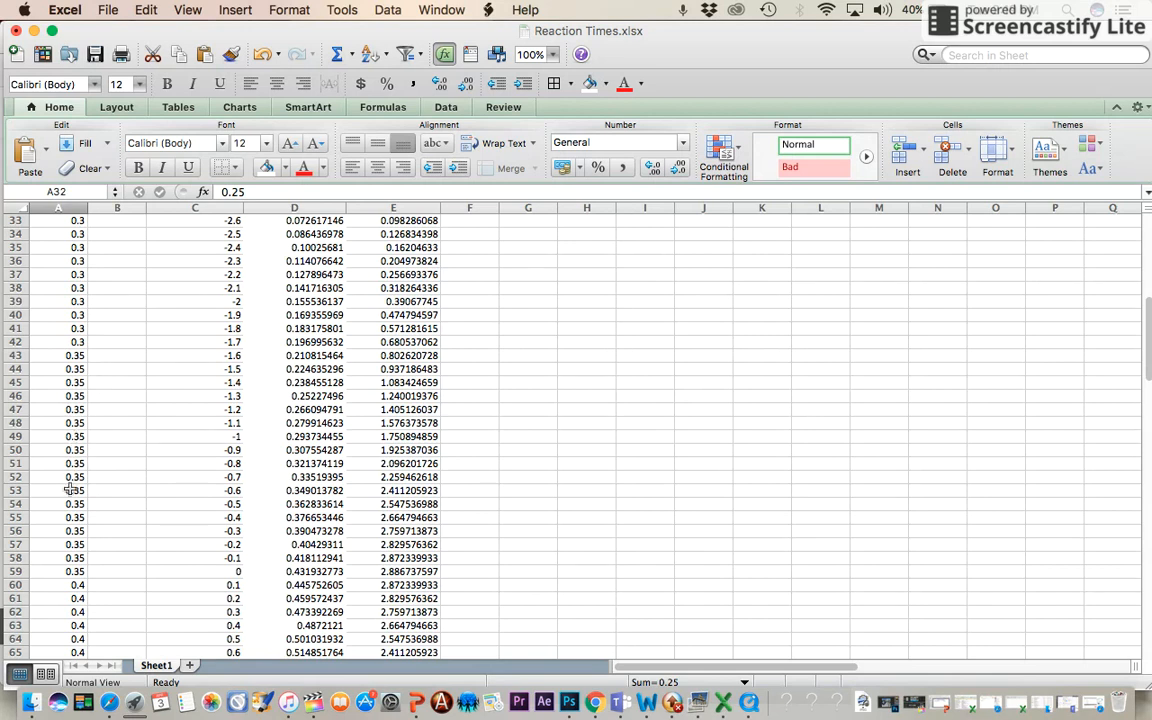
scroll(68, 506, "down", 3)
scroll(68, 506, "down", 9)
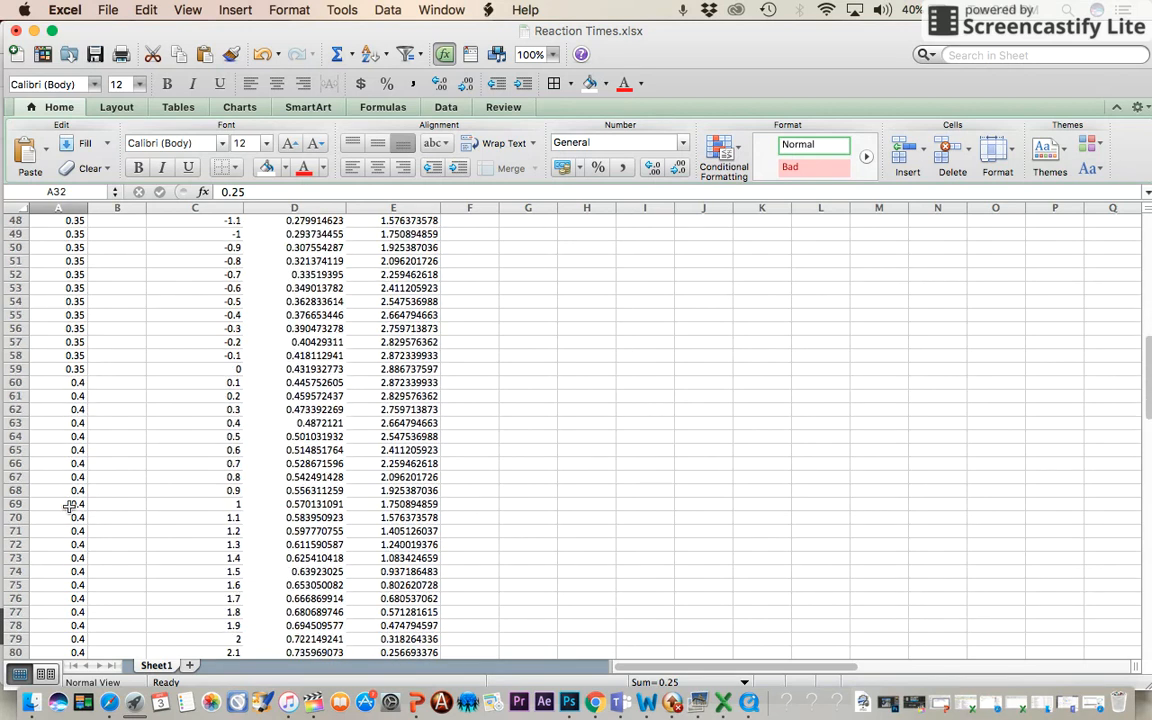
scroll(68, 506, "down", 2)
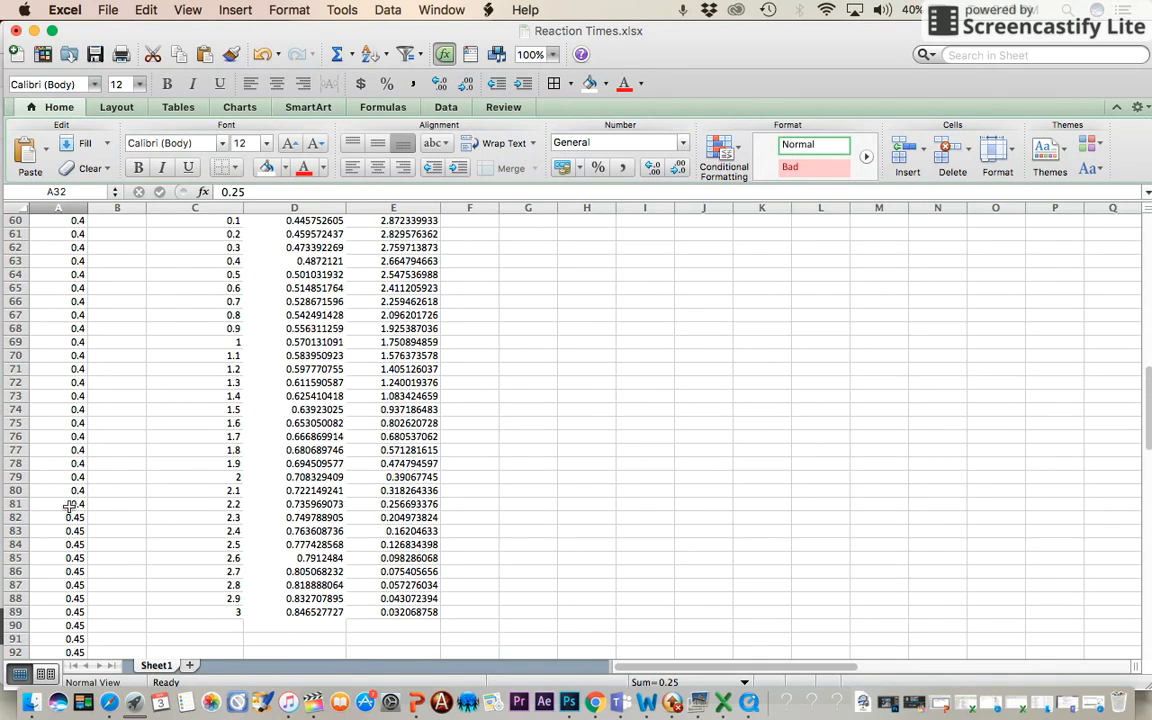
scroll(68, 506, "down", 8)
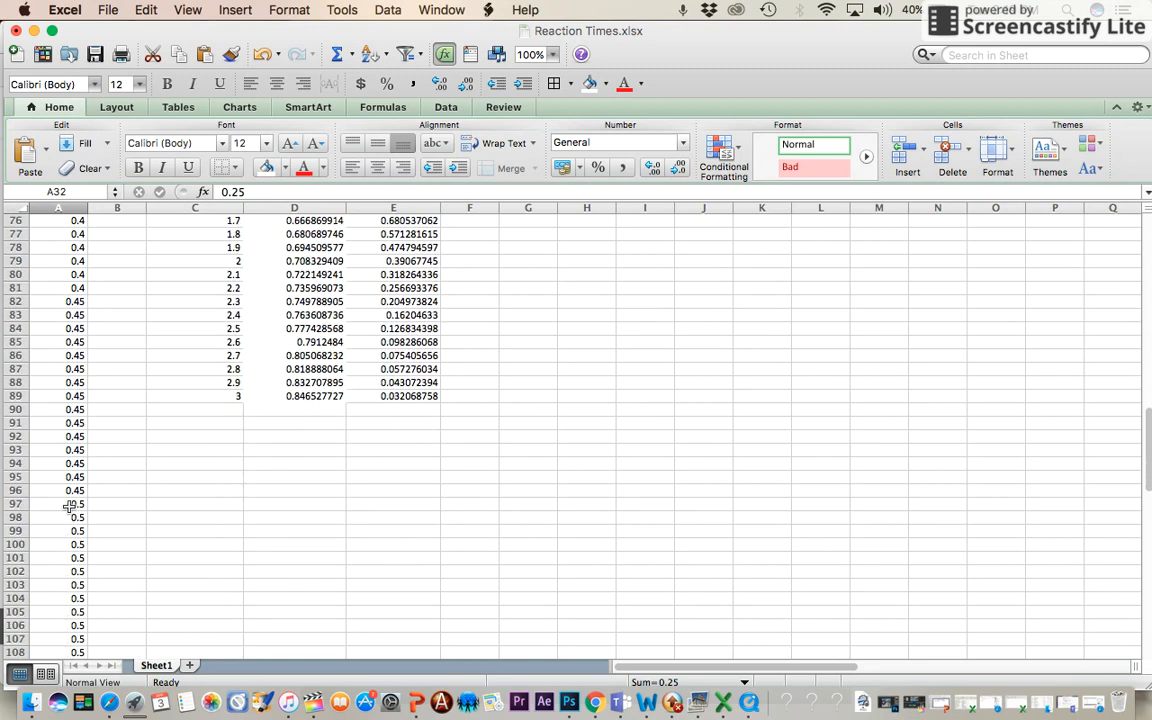
scroll(68, 506, "up", 18)
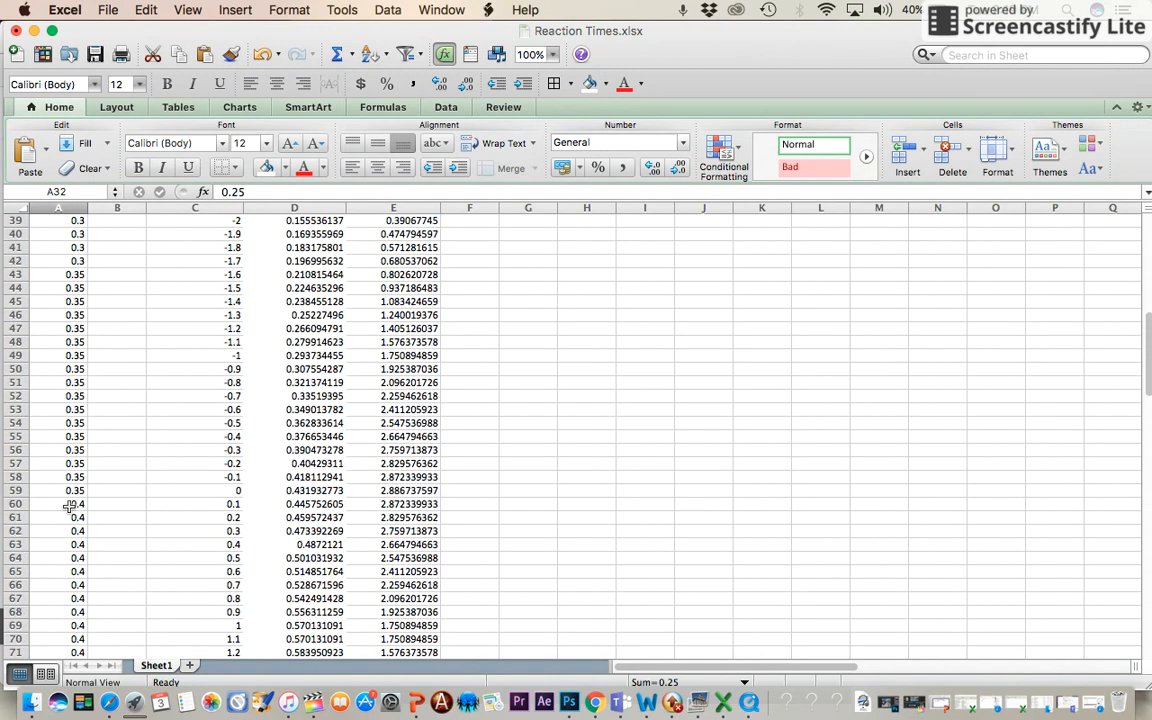
scroll(141, 388, "up", 13)
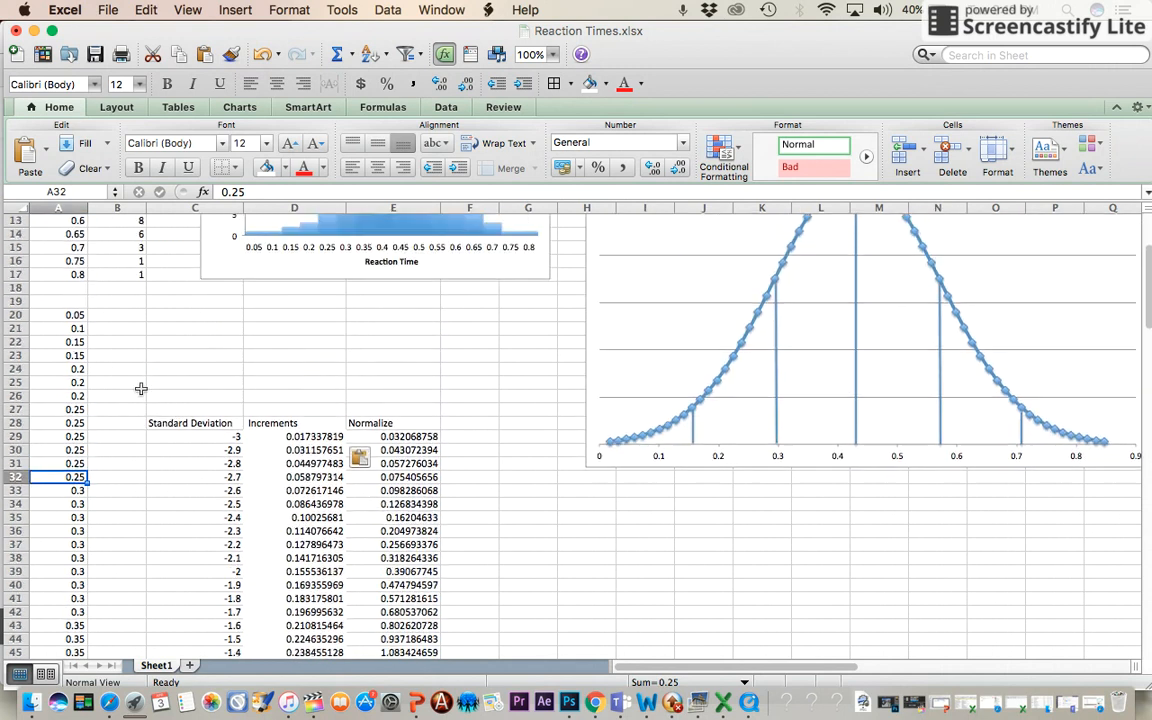
scroll(141, 388, "up", 6)
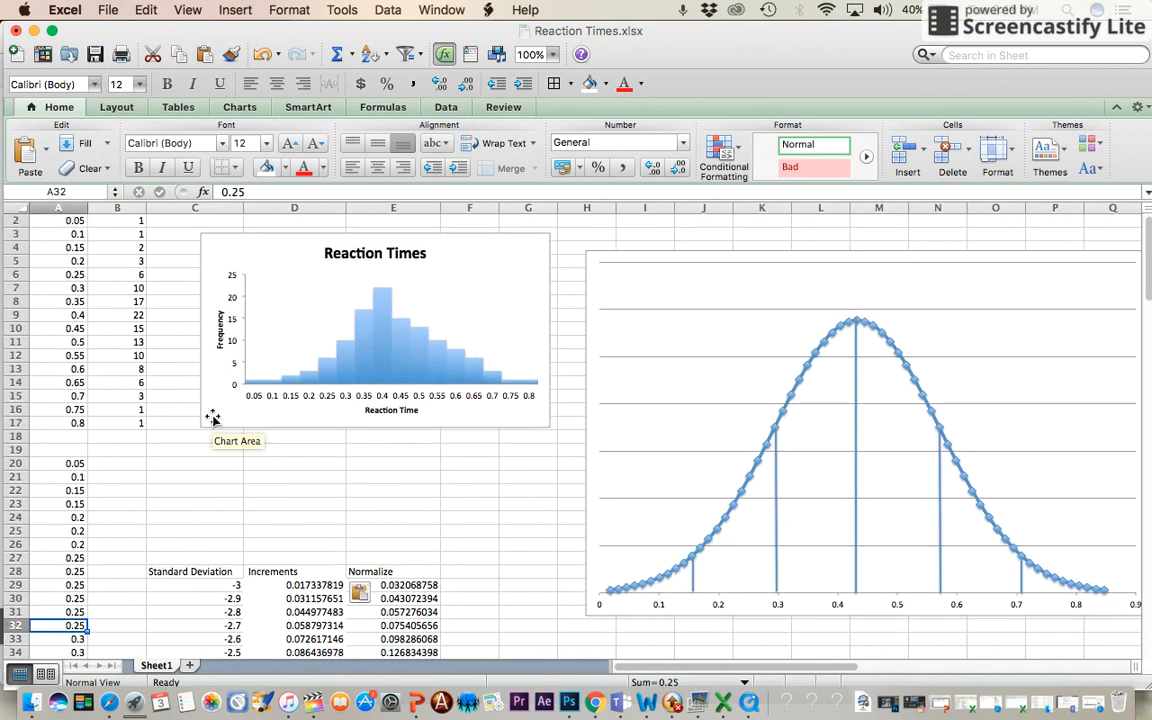
scroll(196, 466, "down", 3)
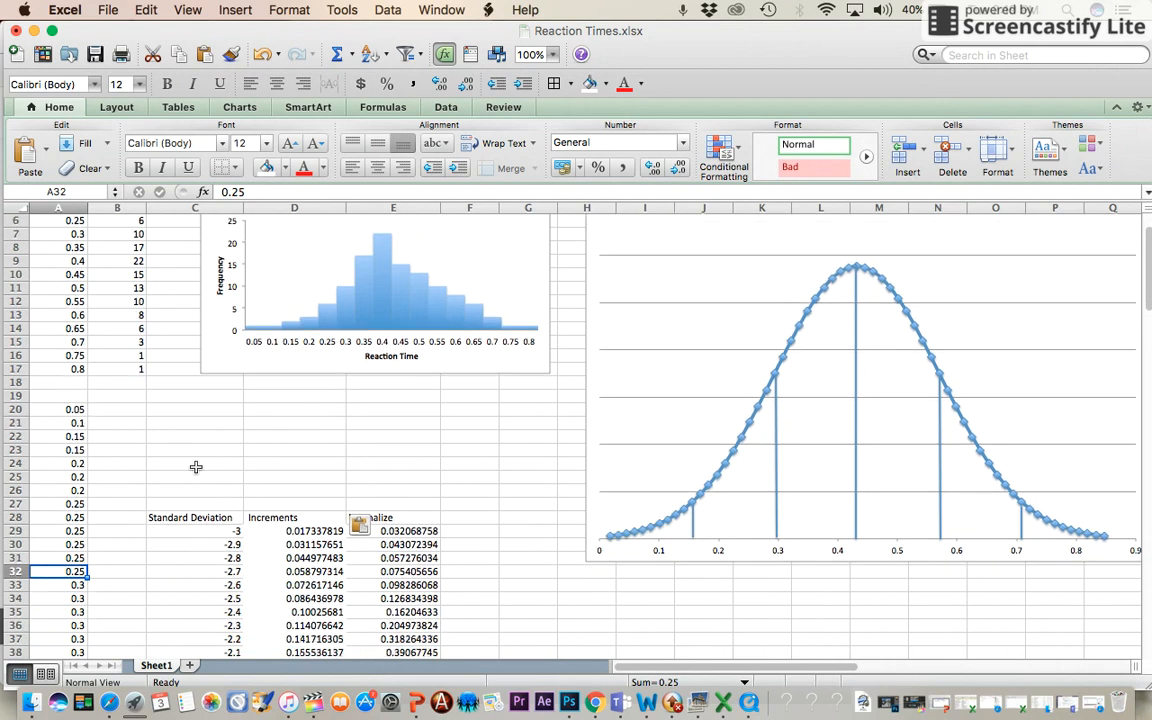
scroll(196, 467, "down", 6)
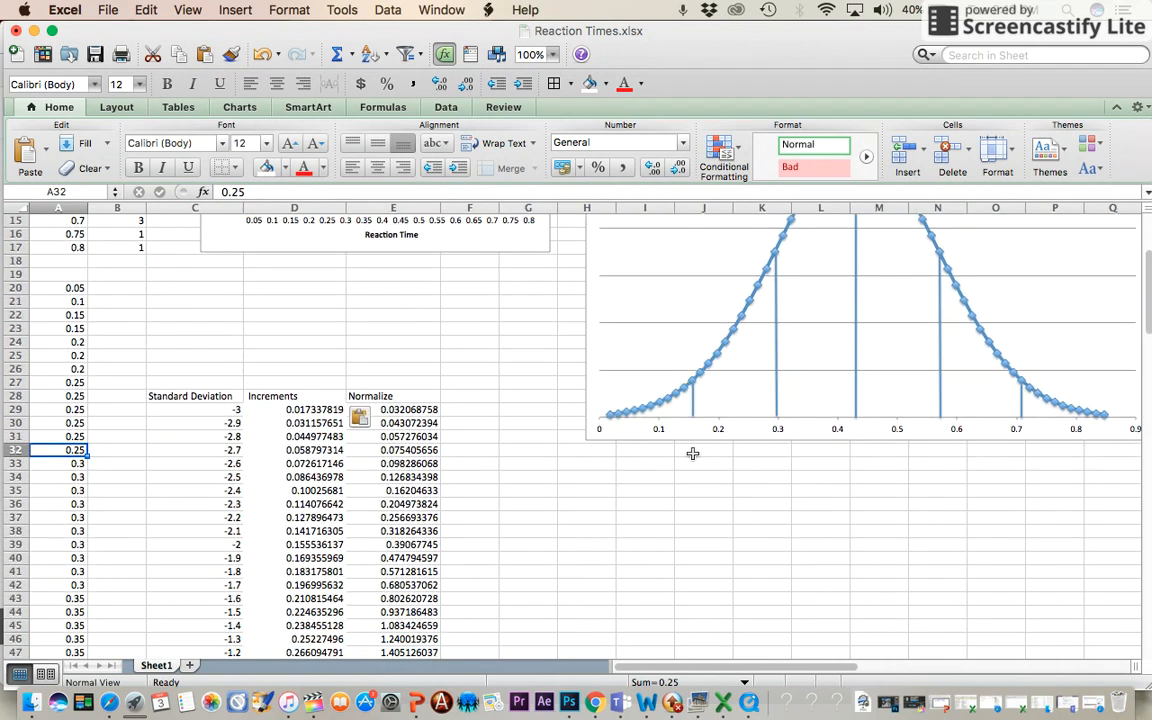
Inspect the curve's two end points and the contents of C29 and C30 in the Standard Deviation column
mouse_move(612, 424)
mouse_move(1094, 420)
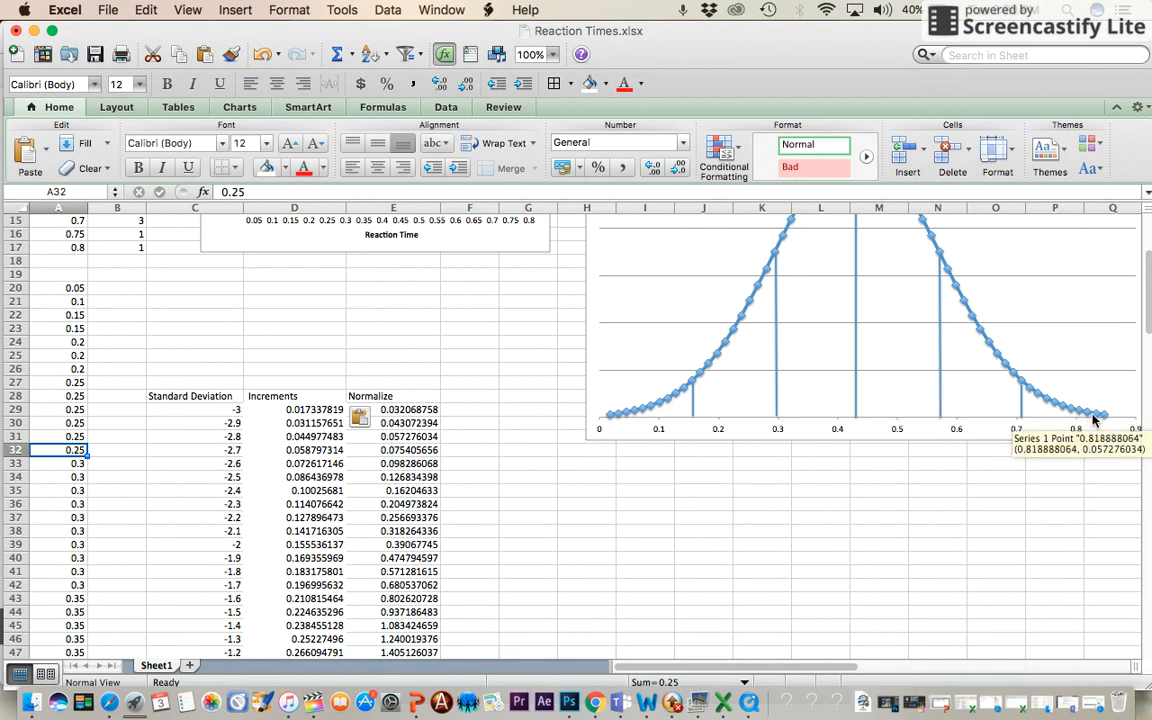
left_click(181, 397)
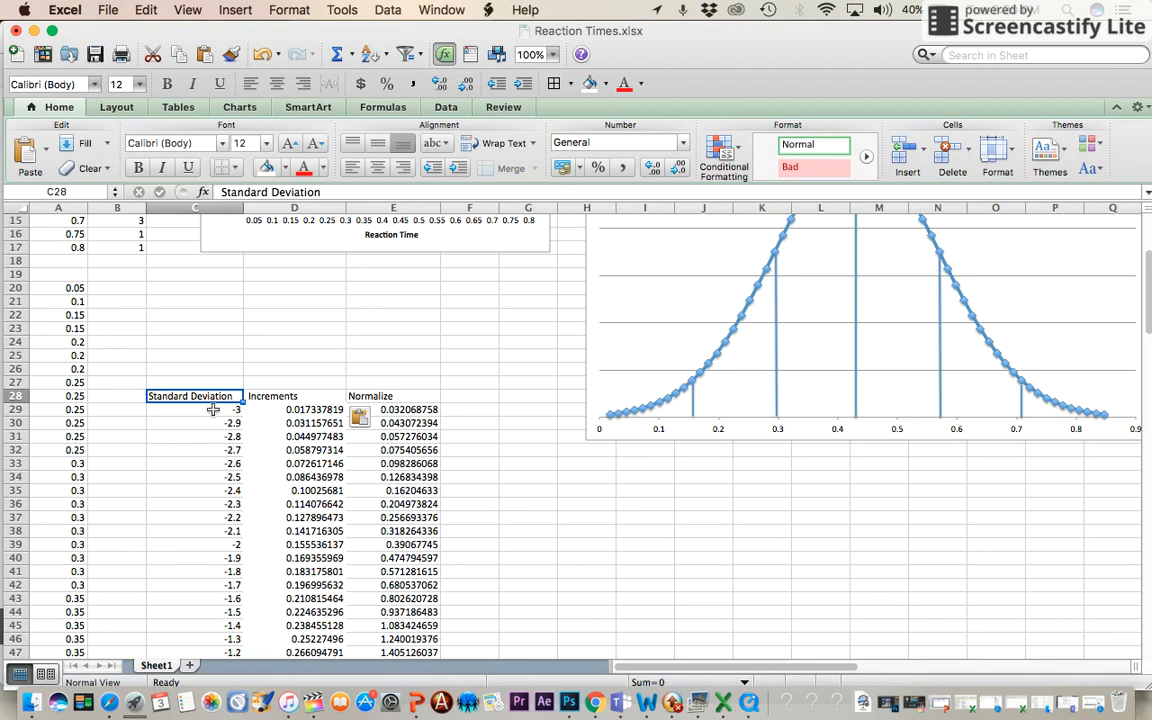
left_click(213, 410)
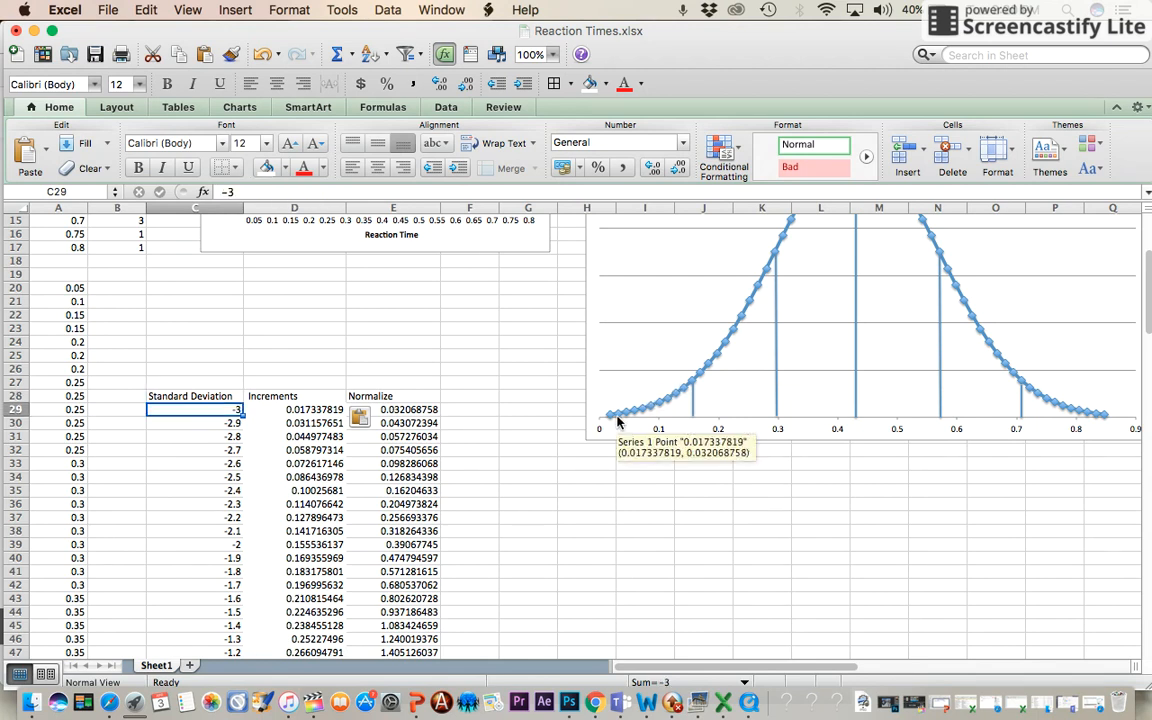
left_click(198, 423)
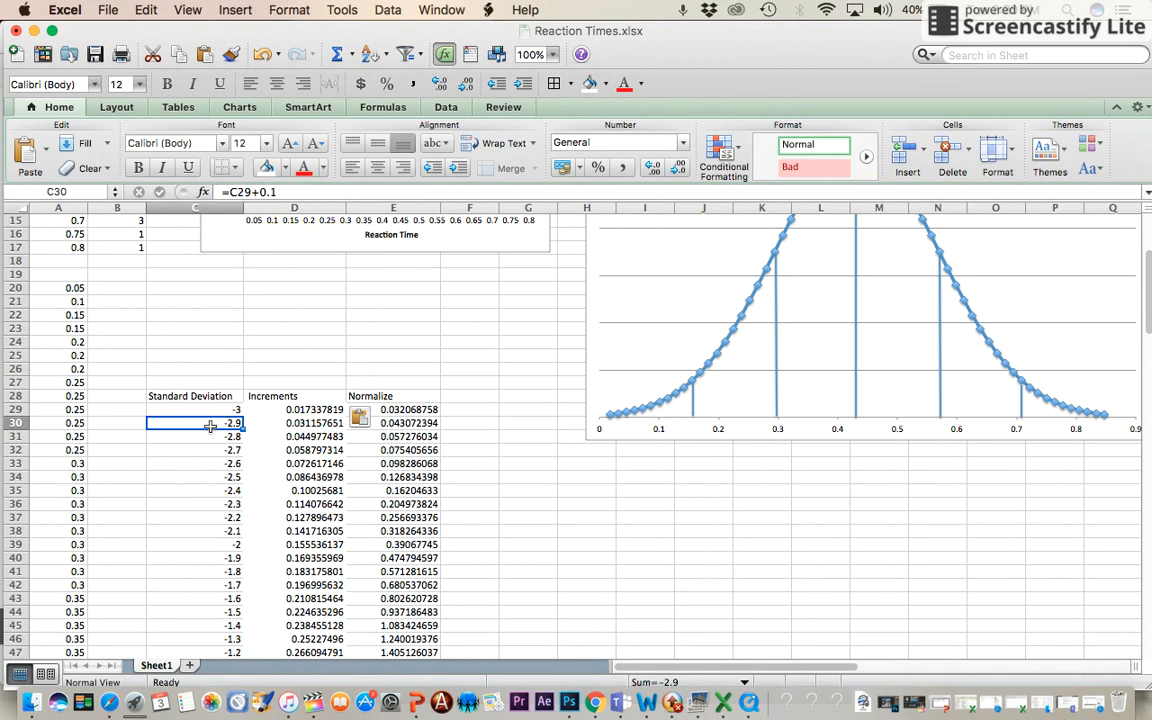
Select the Standard Deviation values in C30:C89, clear C30 and delete the entire column C
scroll(210, 426, "down", 10)
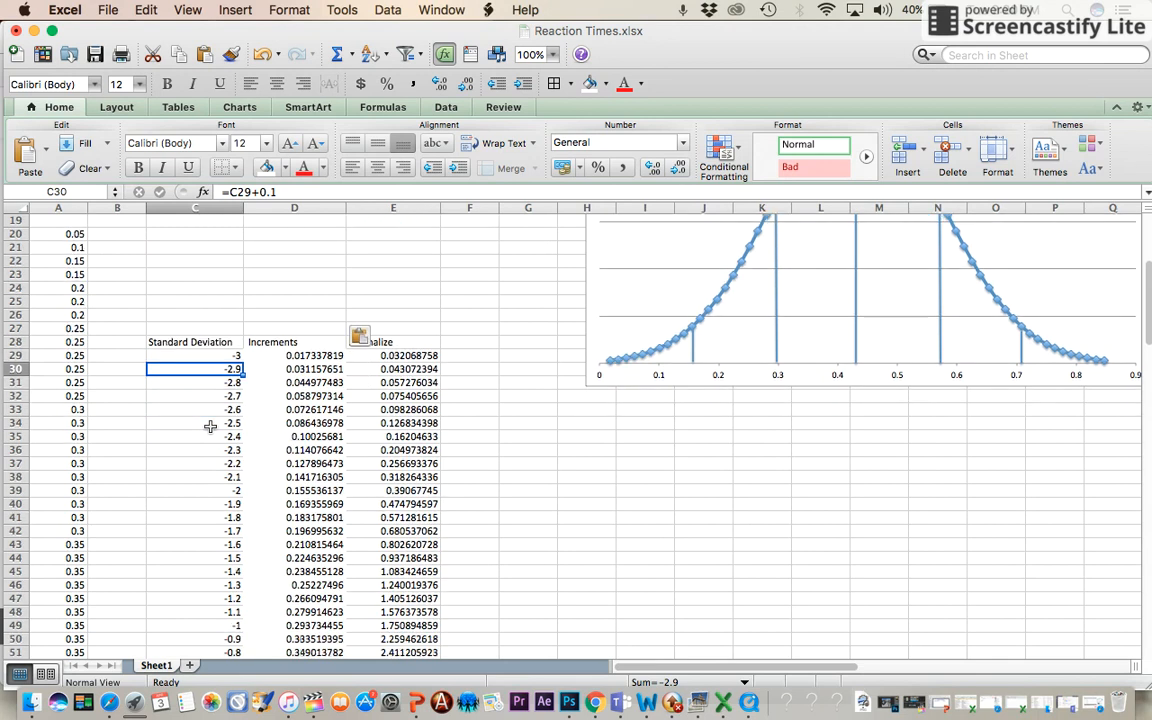
scroll(210, 426, "down", 20)
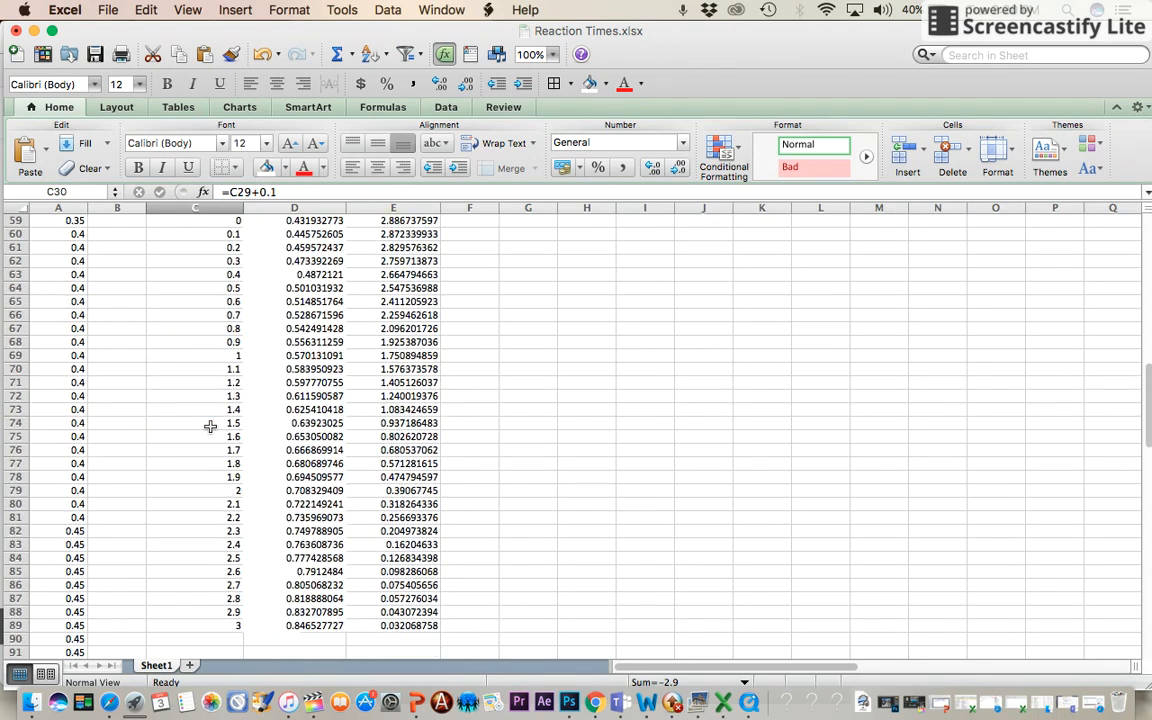
scroll(210, 426, "down", 7)
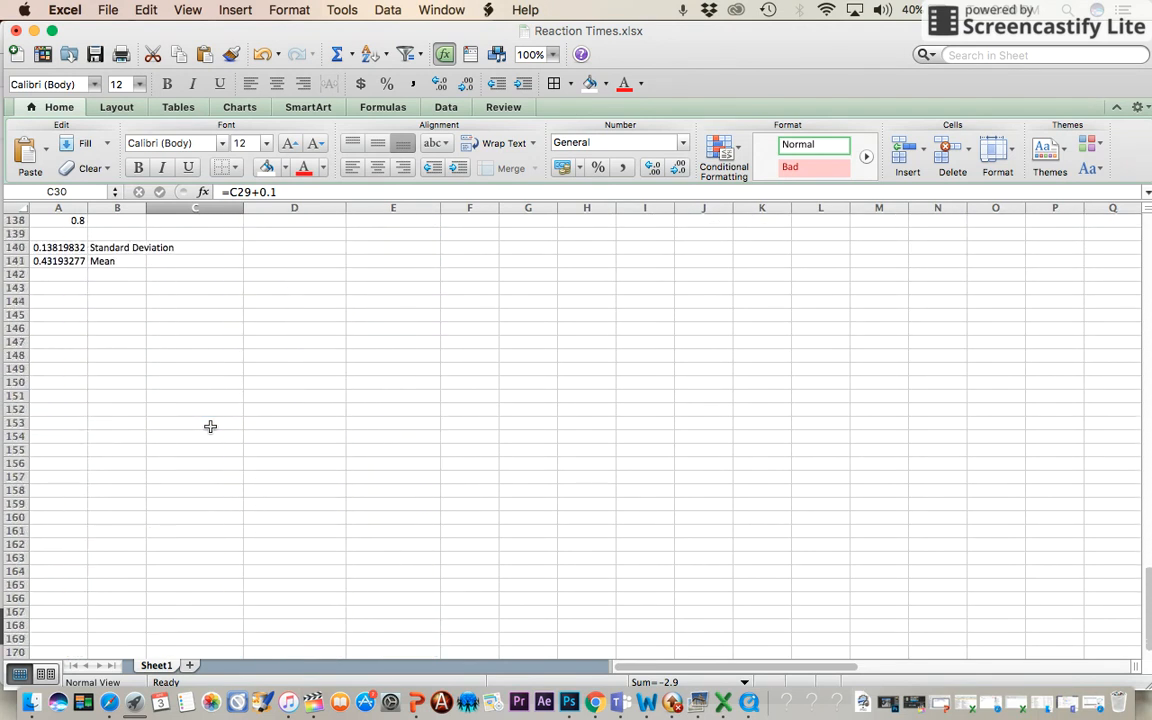
scroll(210, 426, "up", 12)
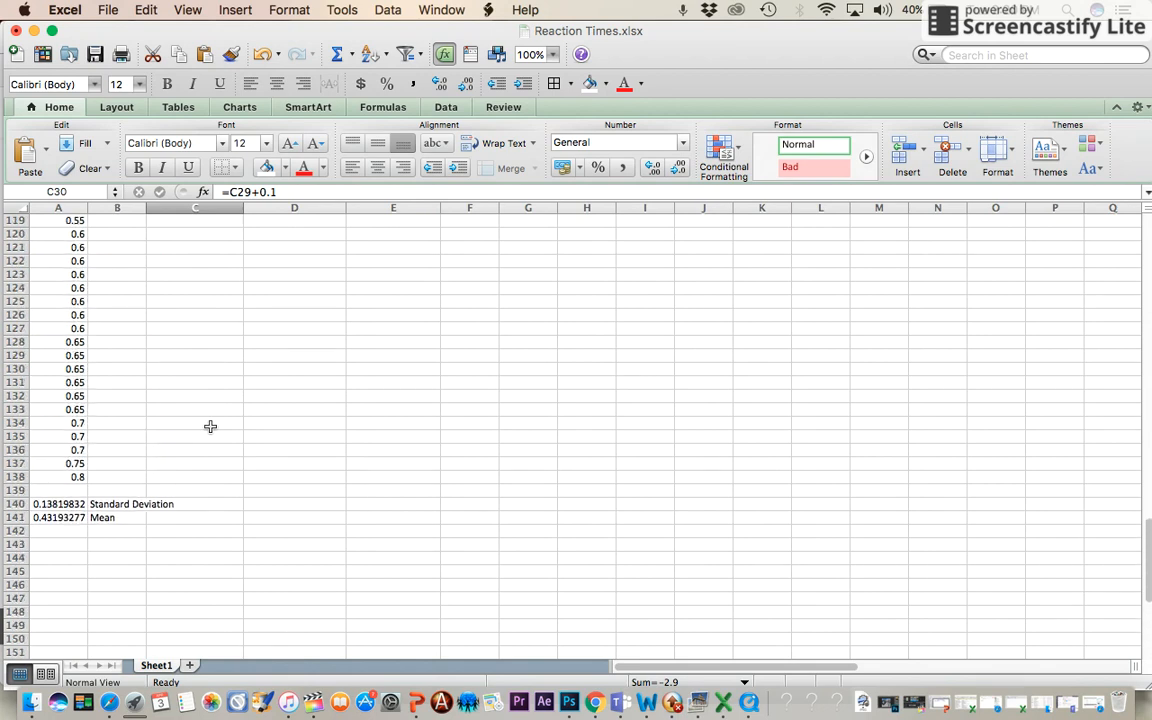
scroll(210, 426, "up", 7)
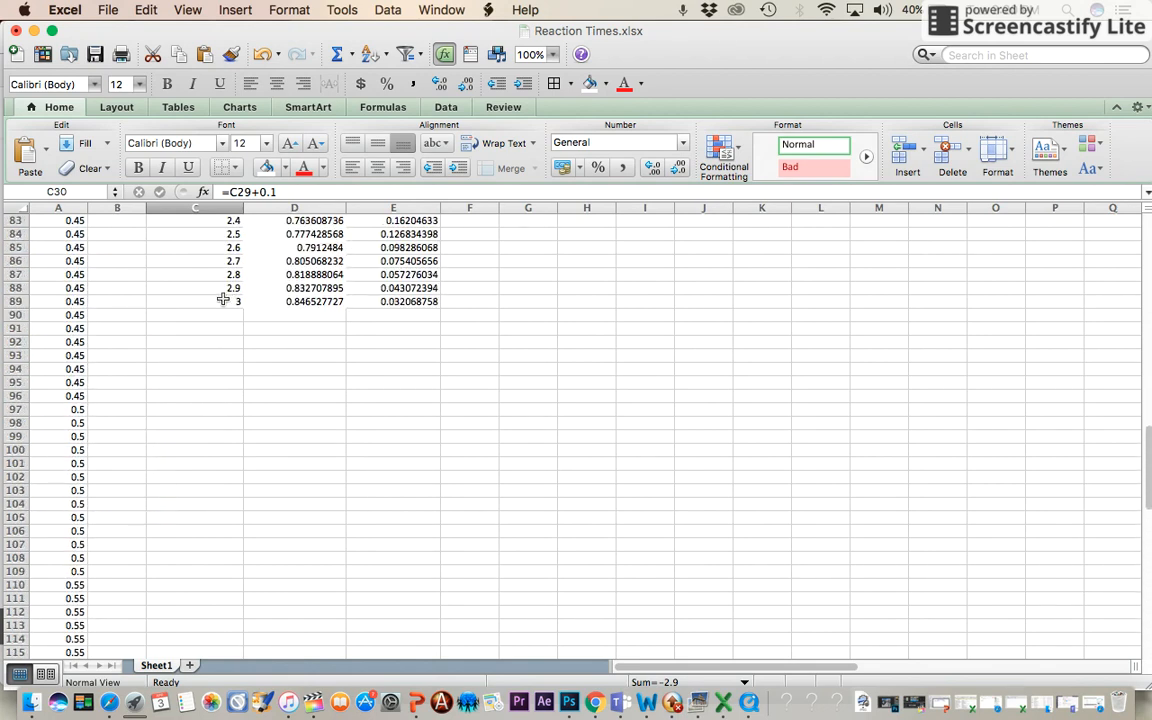
left_click(218, 301, "shift")
key("BackSpace")
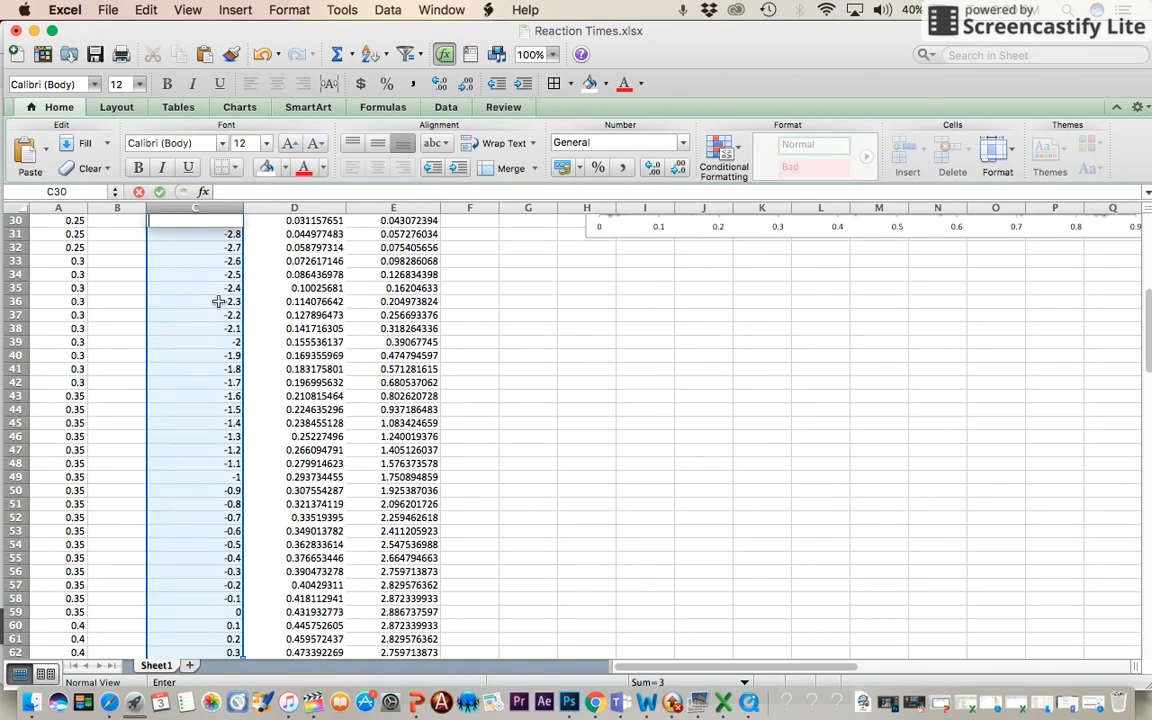
right_click(219, 300)
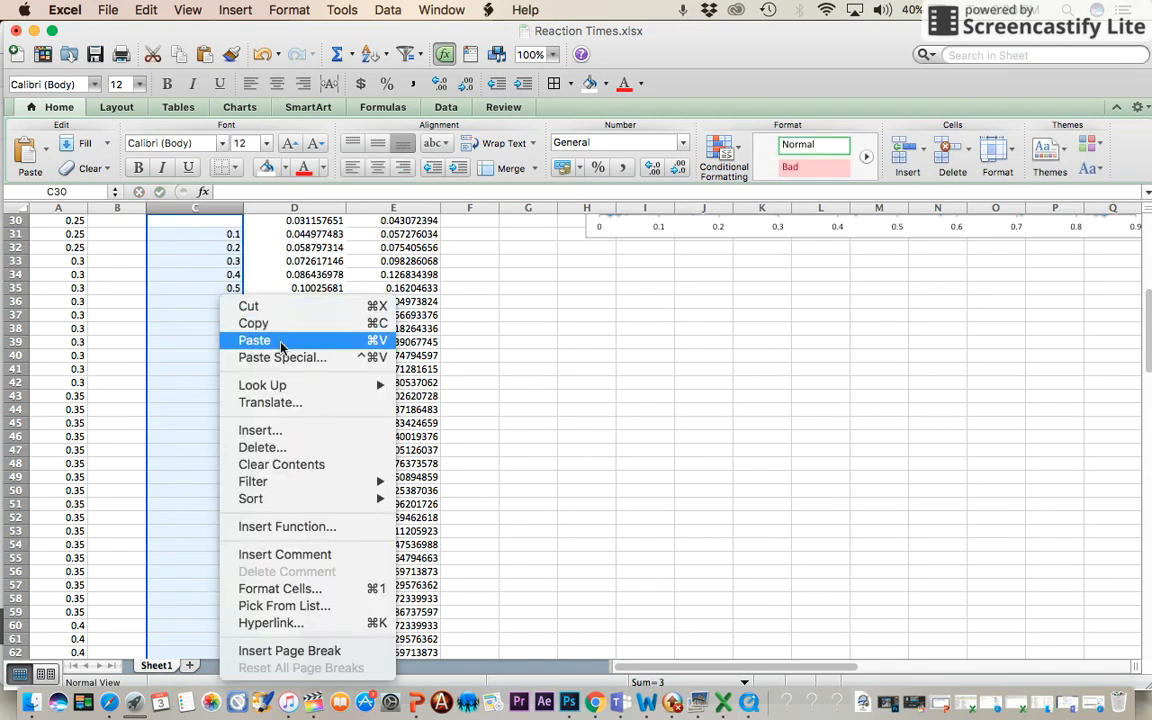
left_click(274, 448)
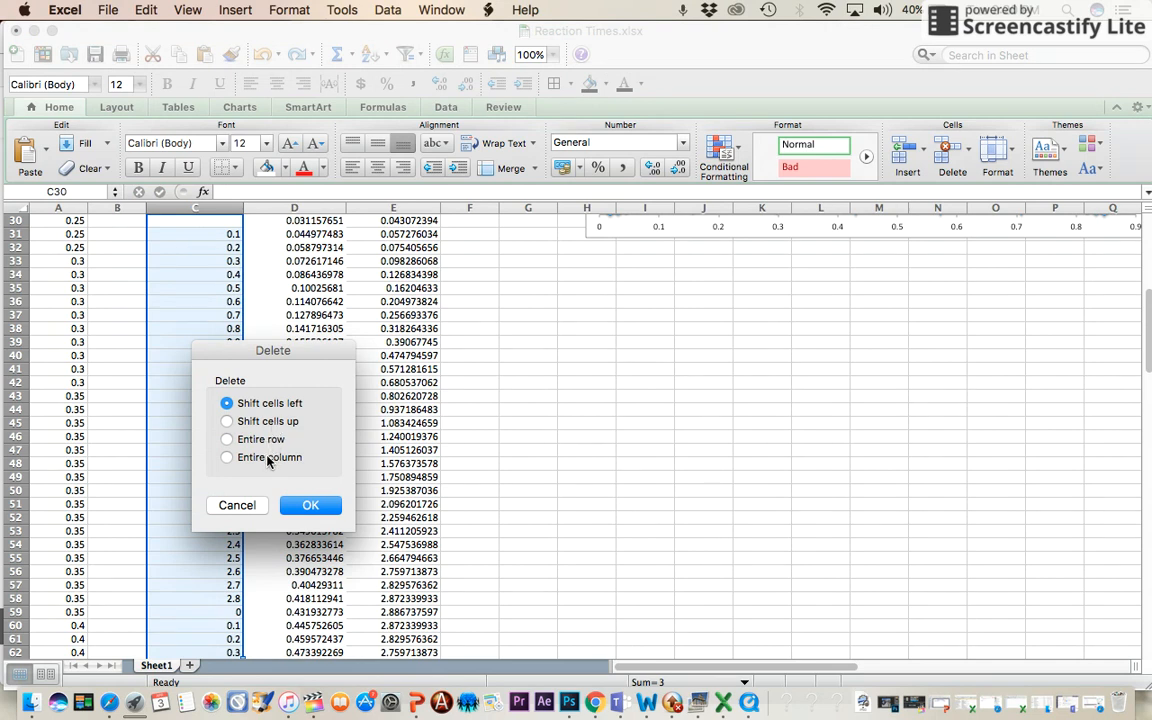
left_click(268, 457)
left_click(310, 505)
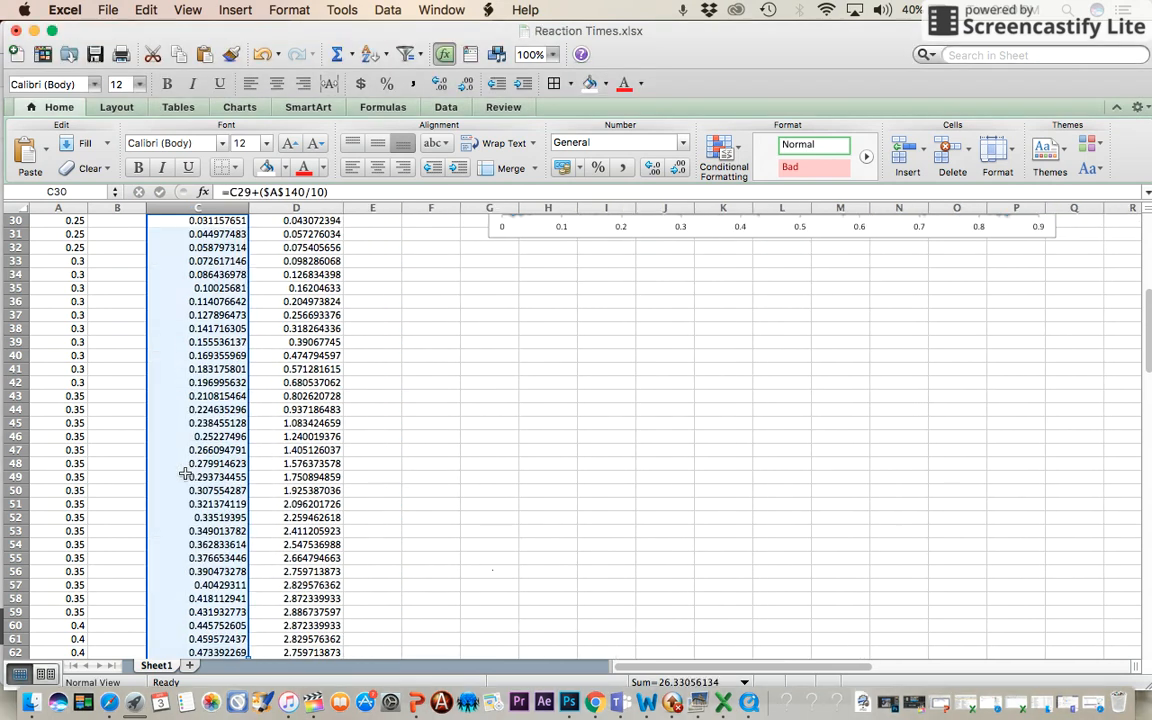
Undo the deletion of column C and clear the contents of C30:C89 in the Standard Deviation column
scroll(185, 473, "up", 10)
scroll(185, 473, "down", 1)
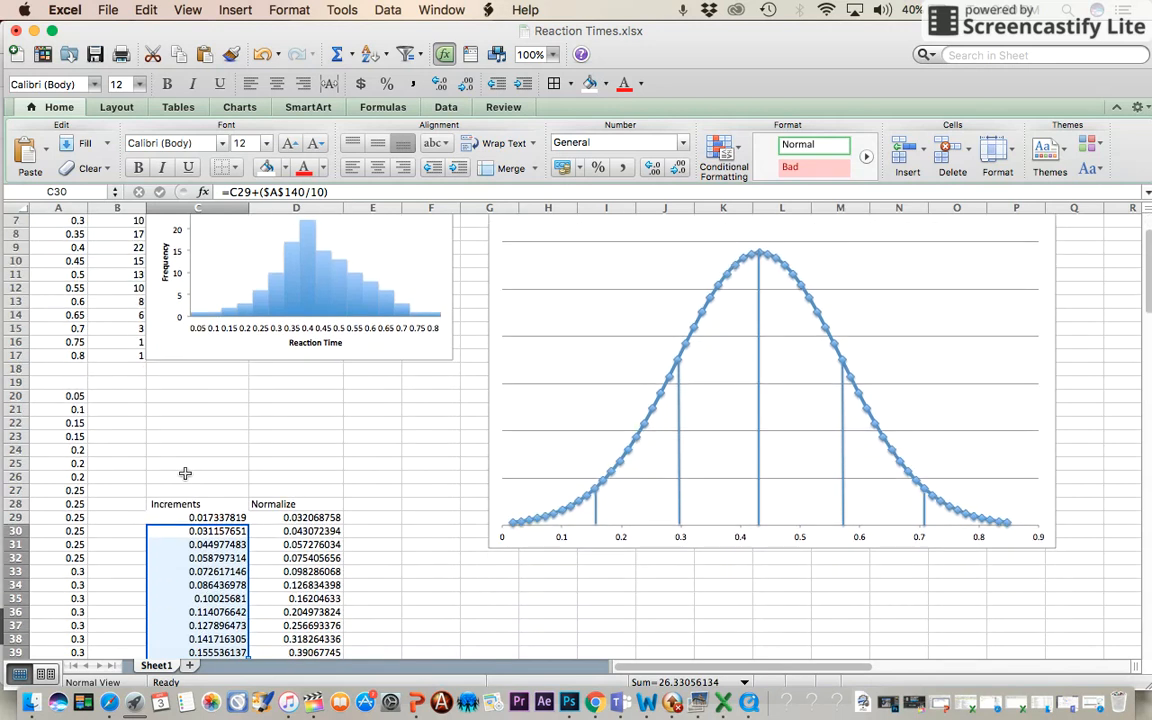
key("super+z")
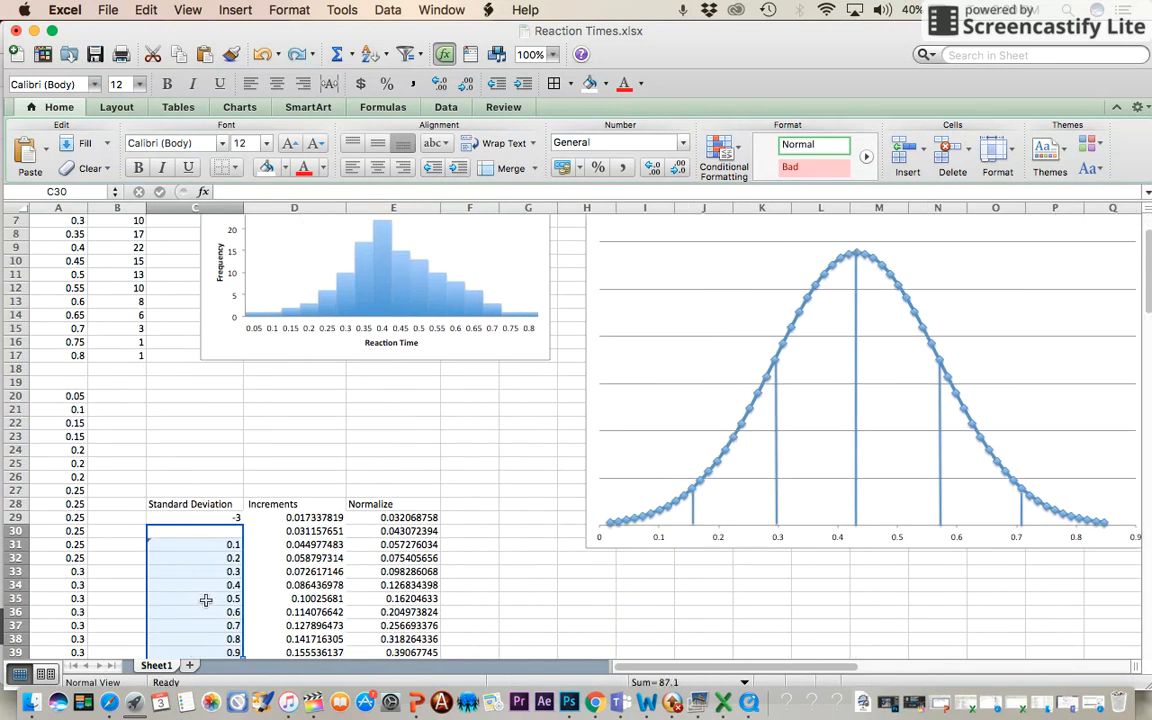
right_click(206, 533)
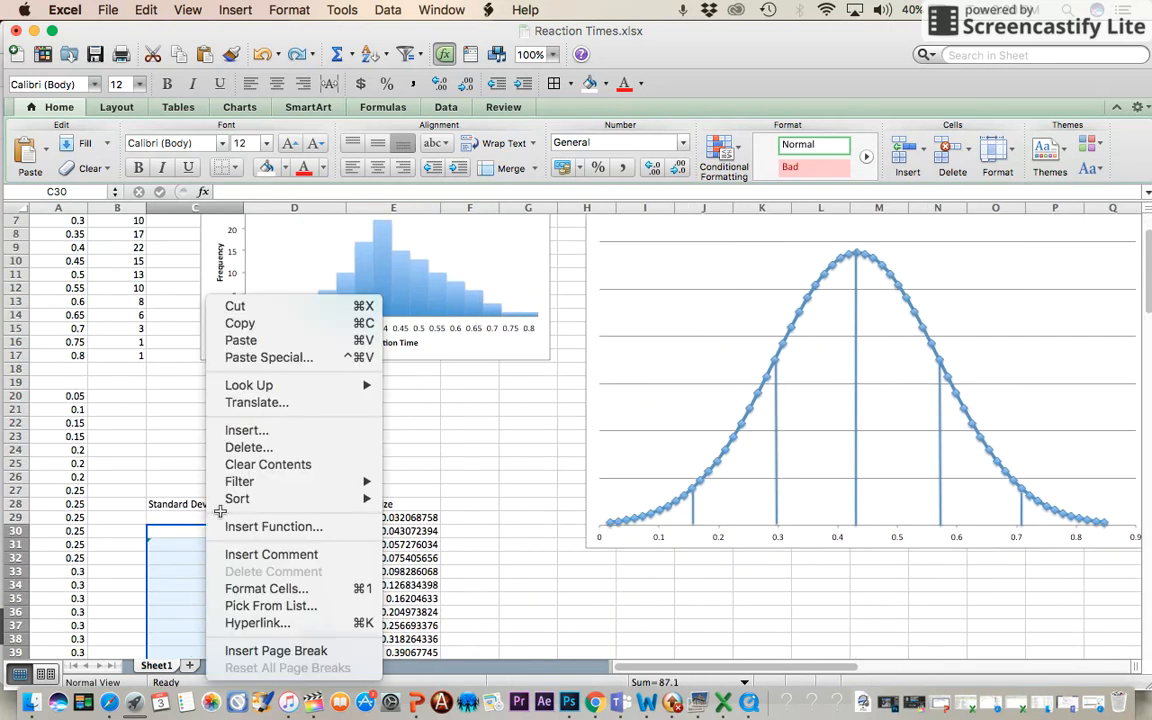
left_click(254, 466)
left_click(200, 558)
left_click(215, 528)
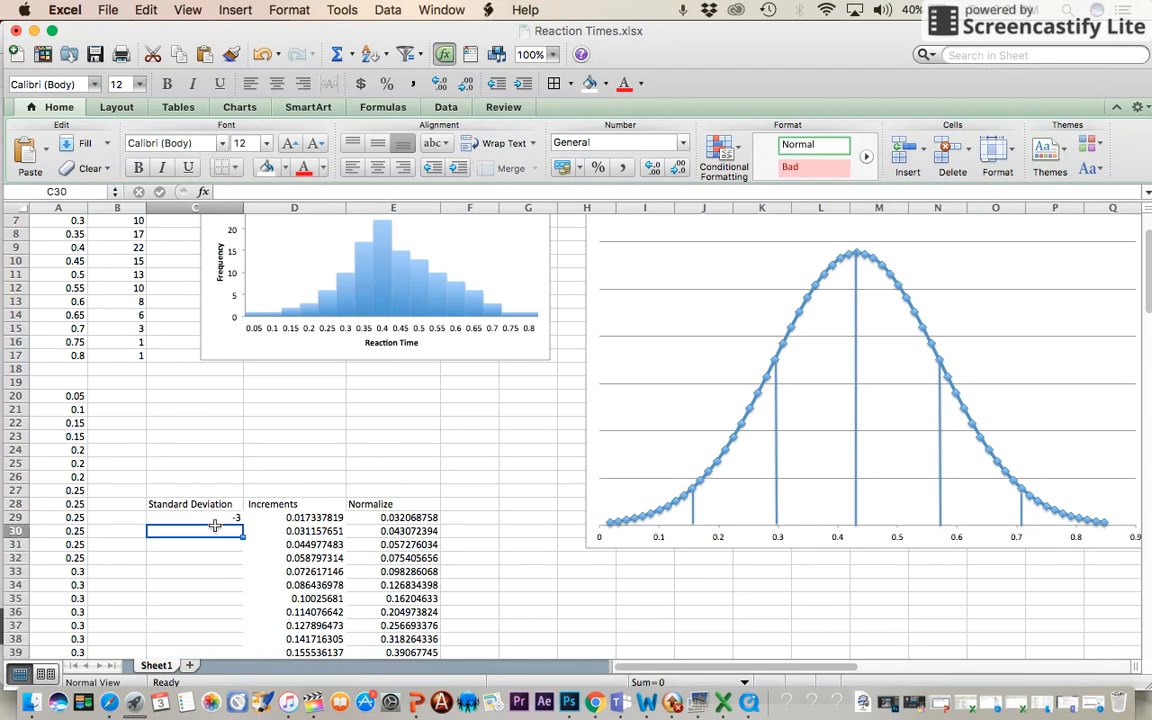
Enter the formula =C29+.1 in C30, the second cell of the Standard Deviation column
scroll(215, 526, "down", 3)
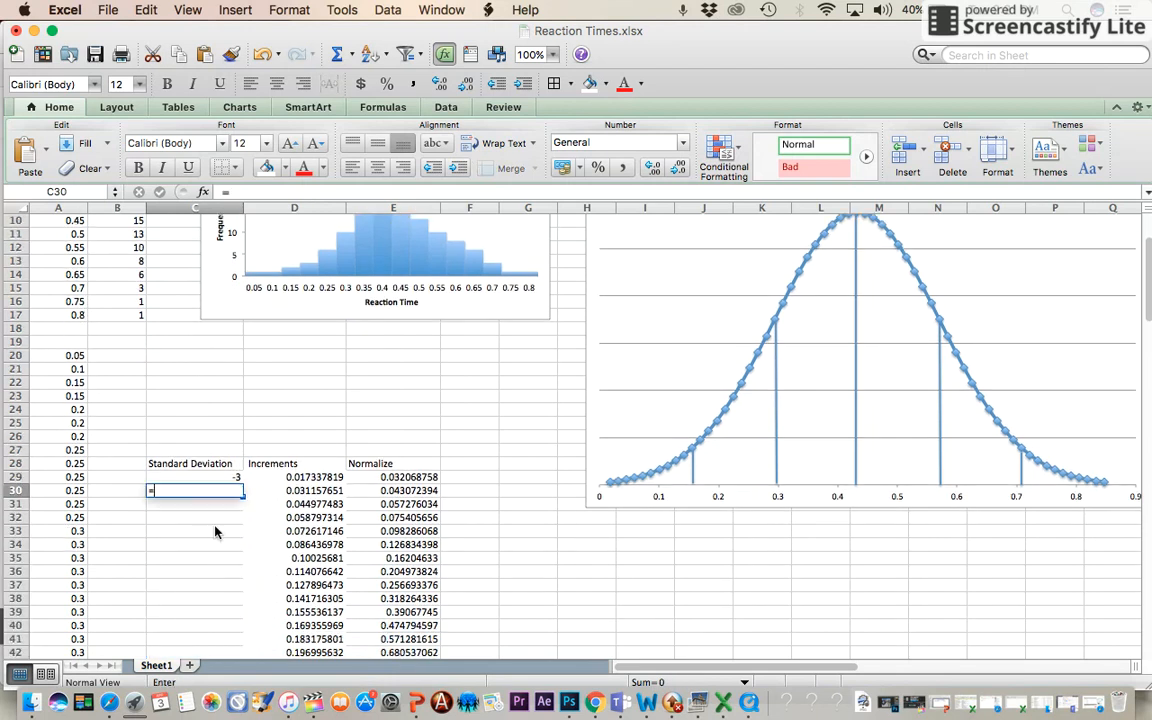
type("=")
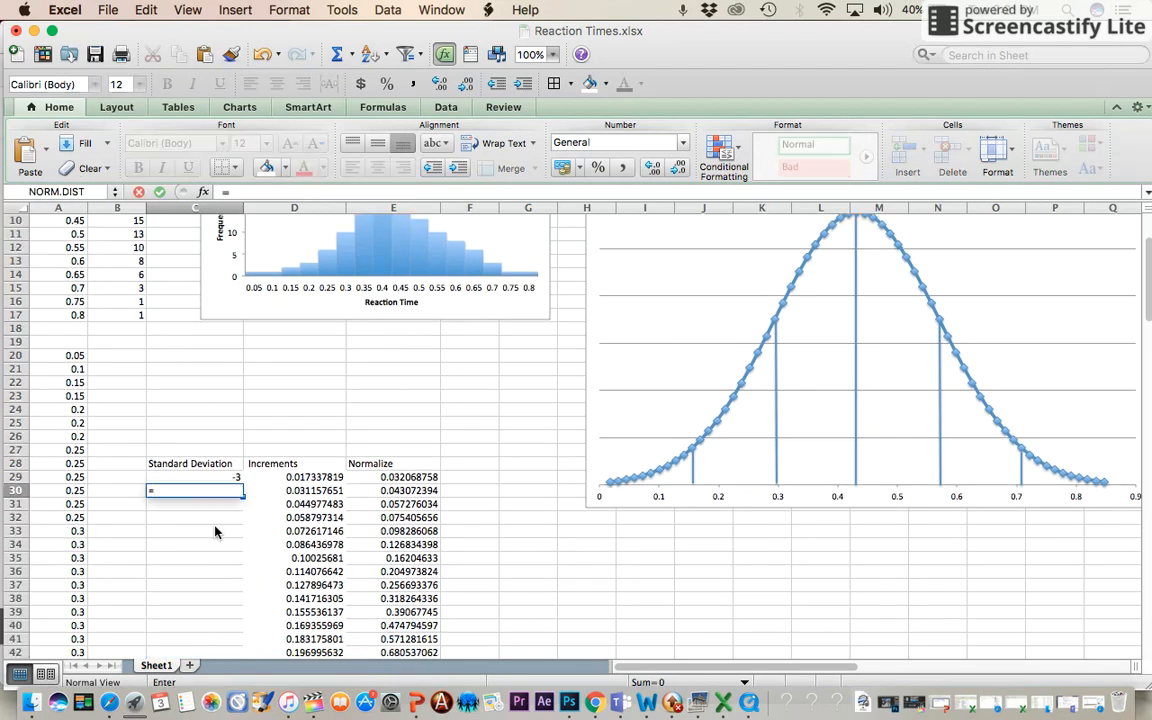
left_click(230, 478)
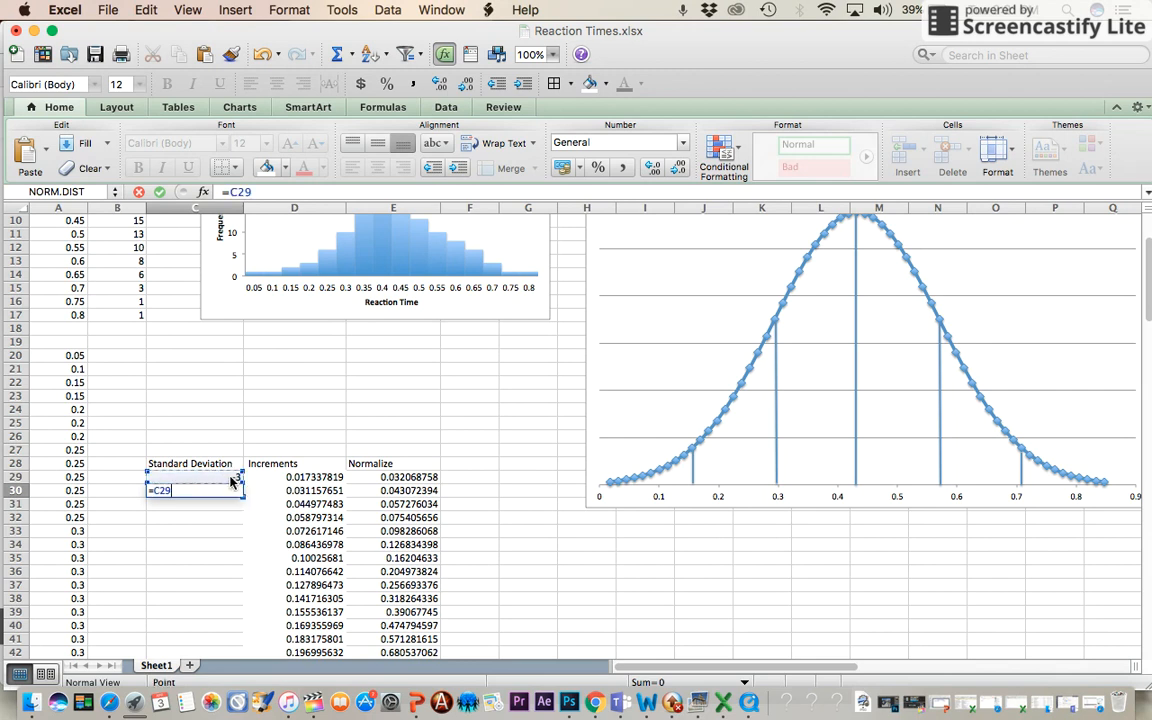
type("+.1")
key("Return")
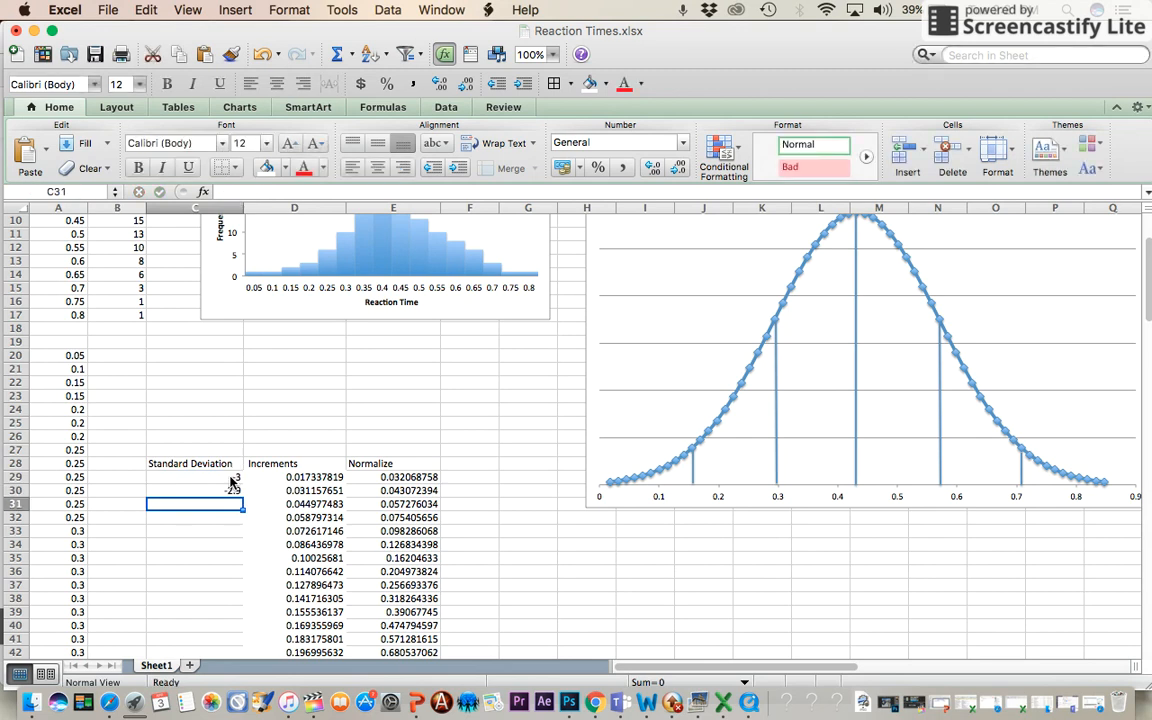
Enter the formula =C30+.1 in C31 to continue the Standard Deviation series
type("=")
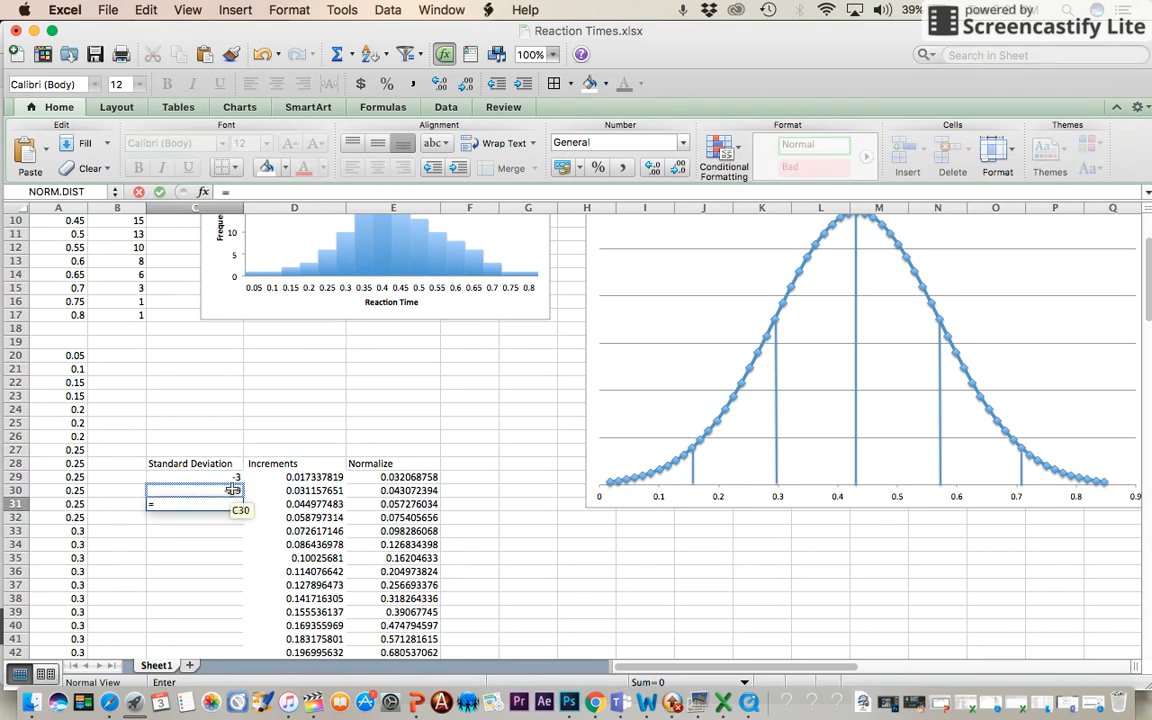
left_click(232, 490)
type("+")
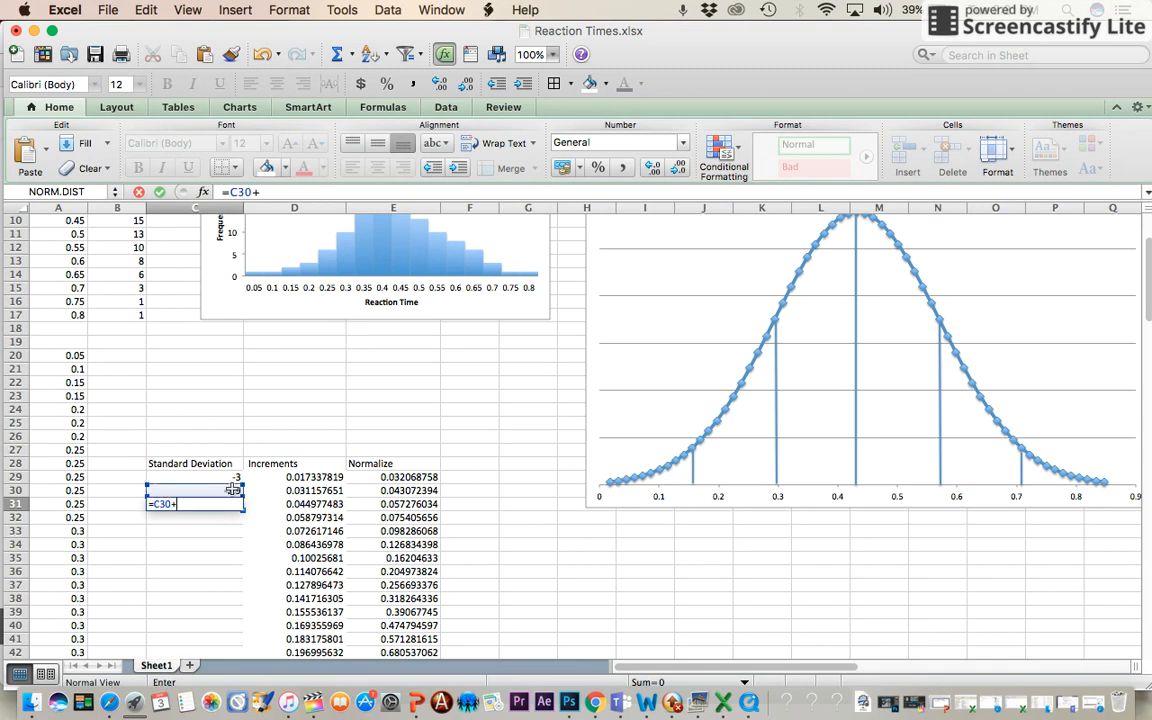
type(".1")
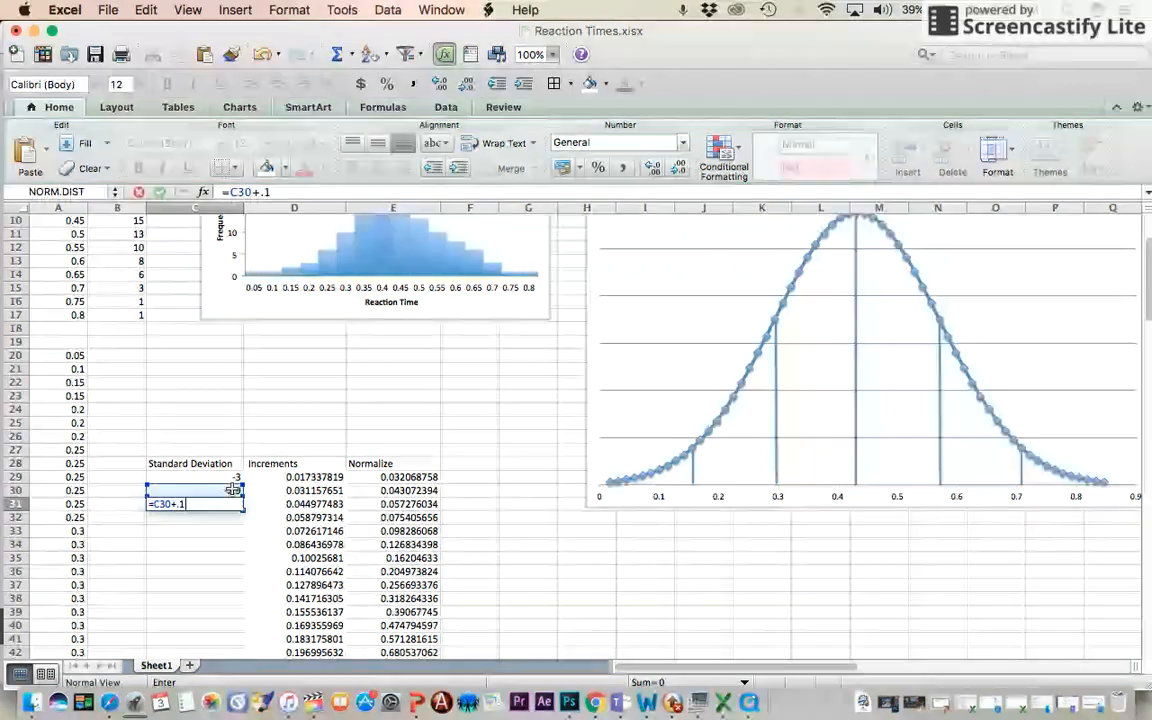
key("Return")
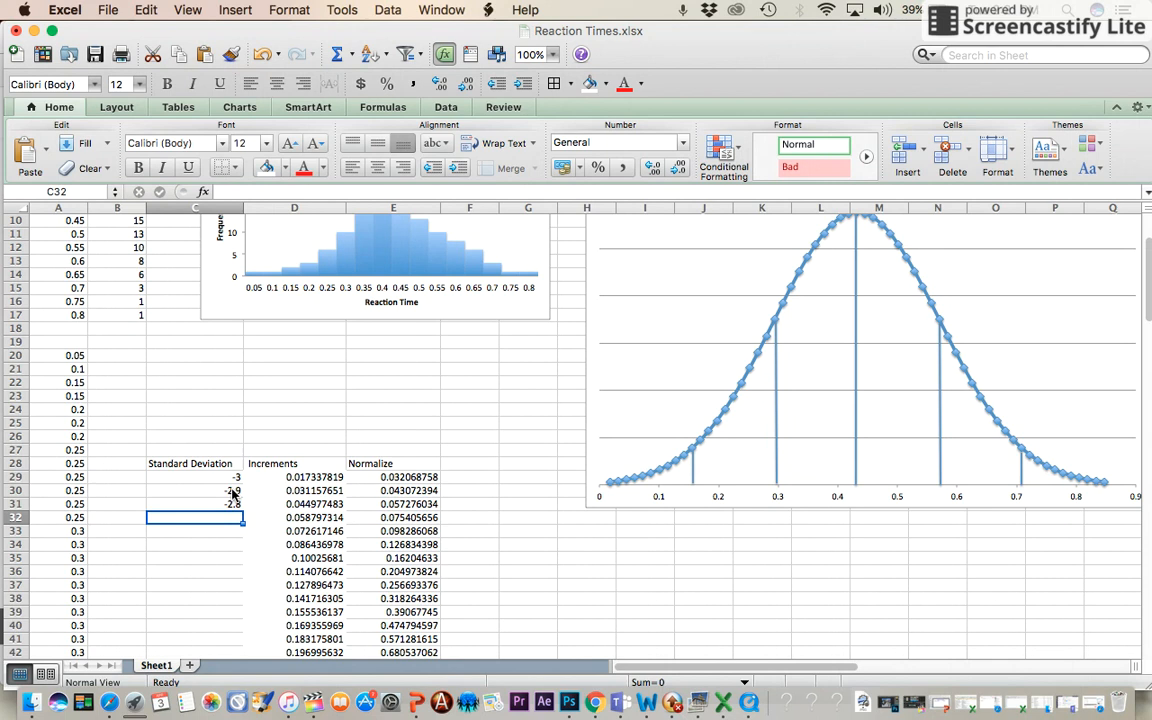
Fill the formula in C30 down the Standard Deviation column through C89, keeping nothing below that row
left_click(233, 491)
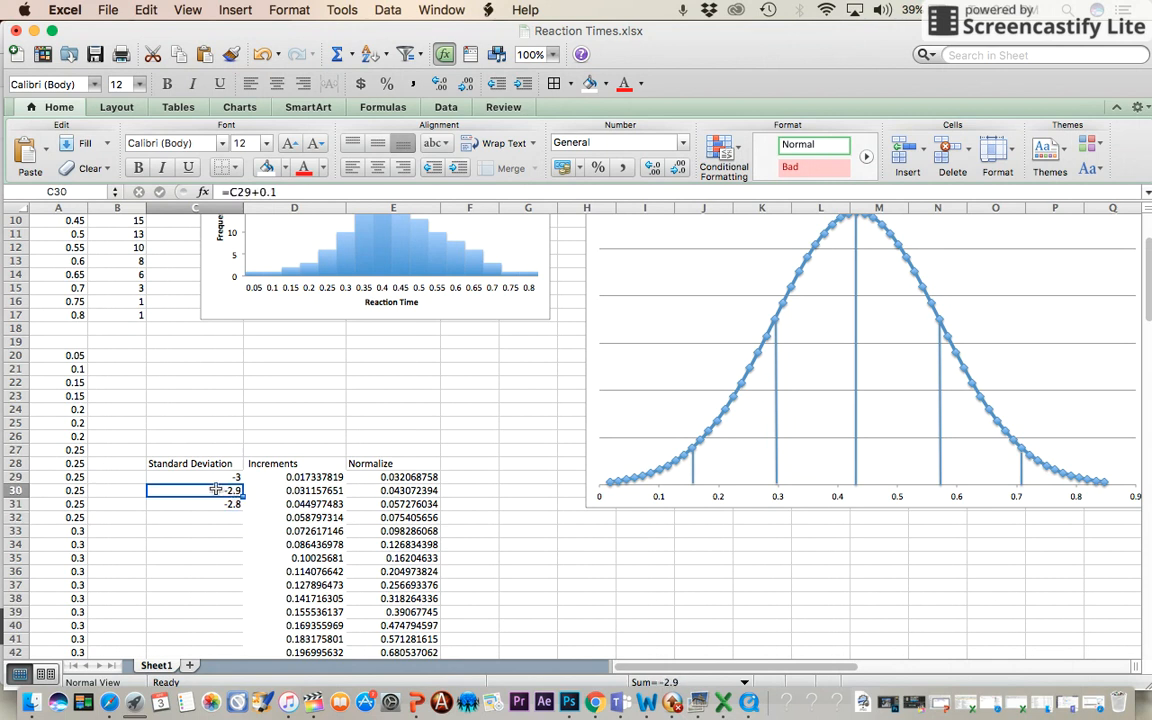
left_click_drag(205, 491, 238, 700)
left_click_drag(238, 698, 228, 591)
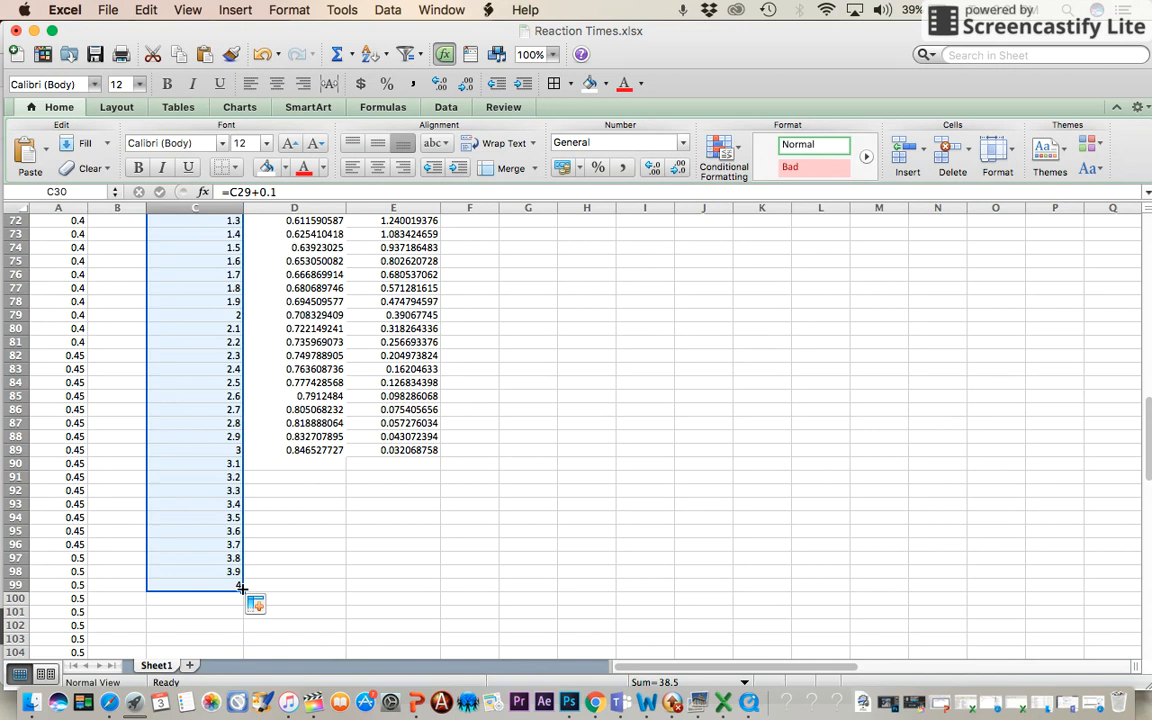
left_click_drag(241, 589, 240, 453)
left_click(236, 476)
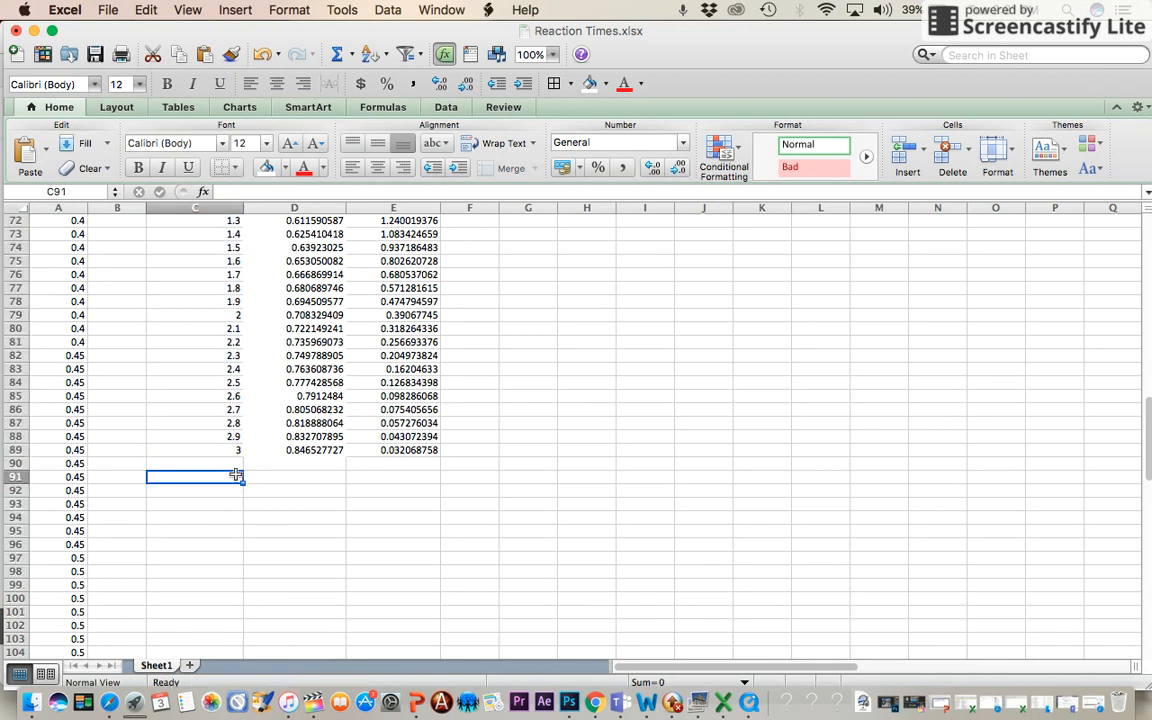
Replace the formula in C59, at the midpoint of the Standard Deviation column, with 0
scroll(236, 476, "up", 6)
scroll(234, 476, "up", 2)
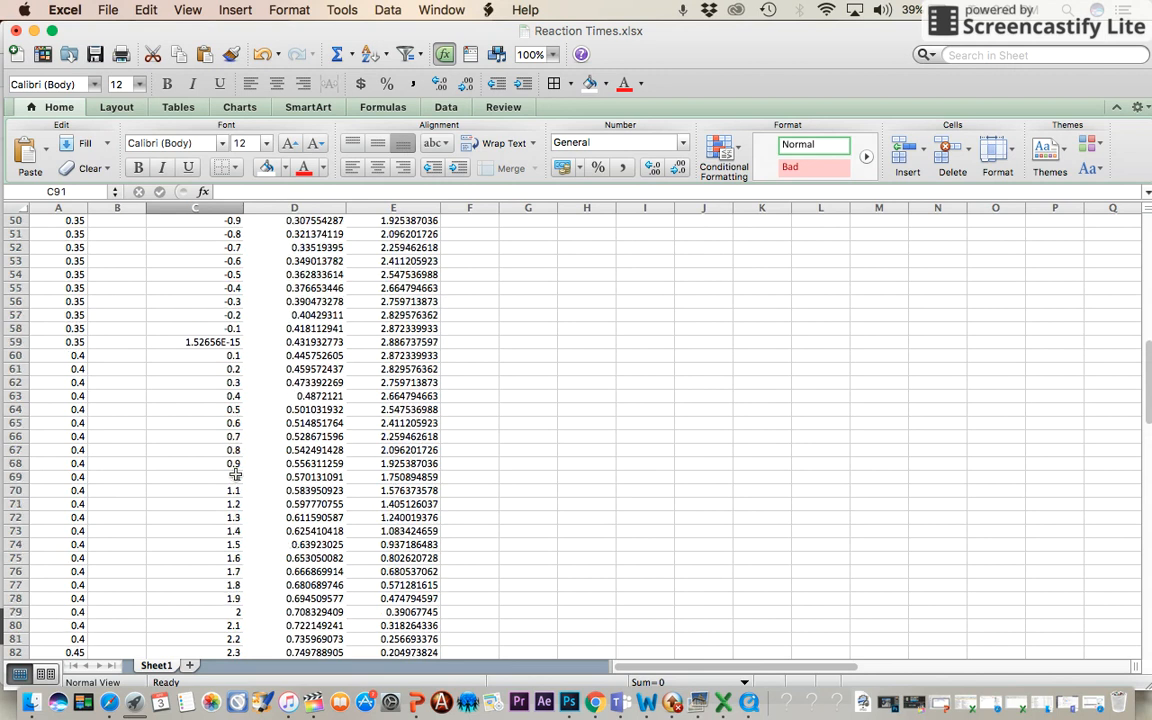
left_click(211, 384)
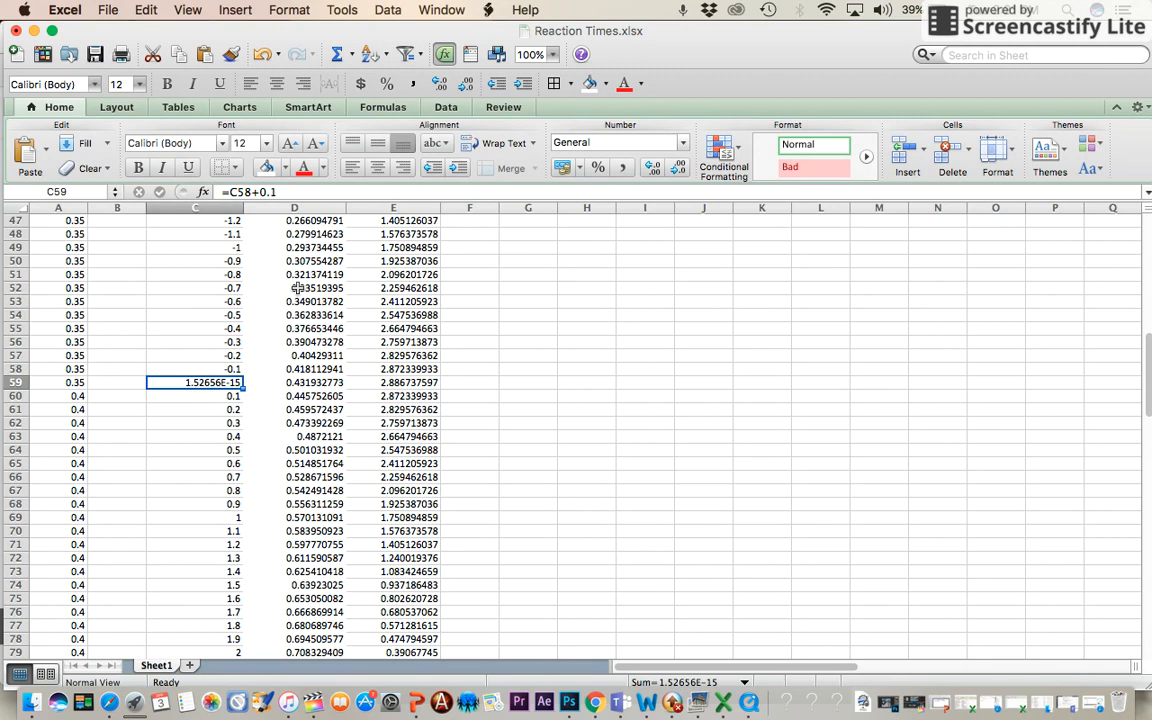
key("BackSpace")
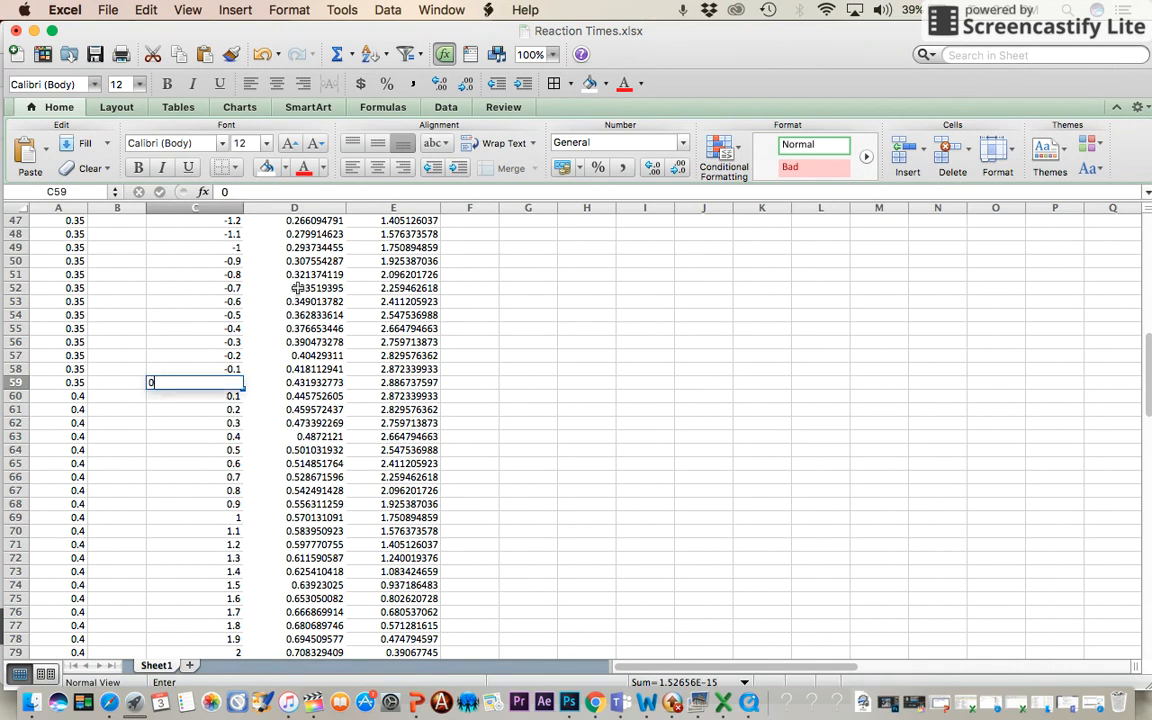
type("0")
key("Return")
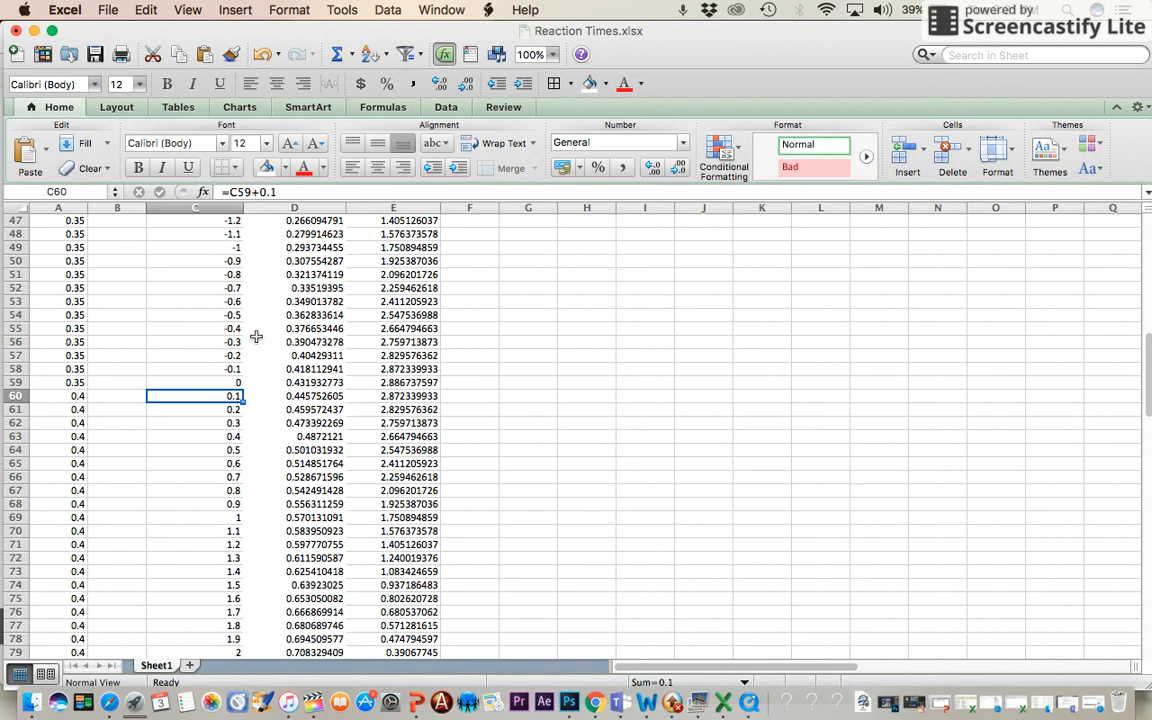
Examine the starting value in C29, the midpoint in C59 and the corresponding Increments formula in D59
scroll(256, 337, "up", 5)
scroll(256, 337, "up", 3)
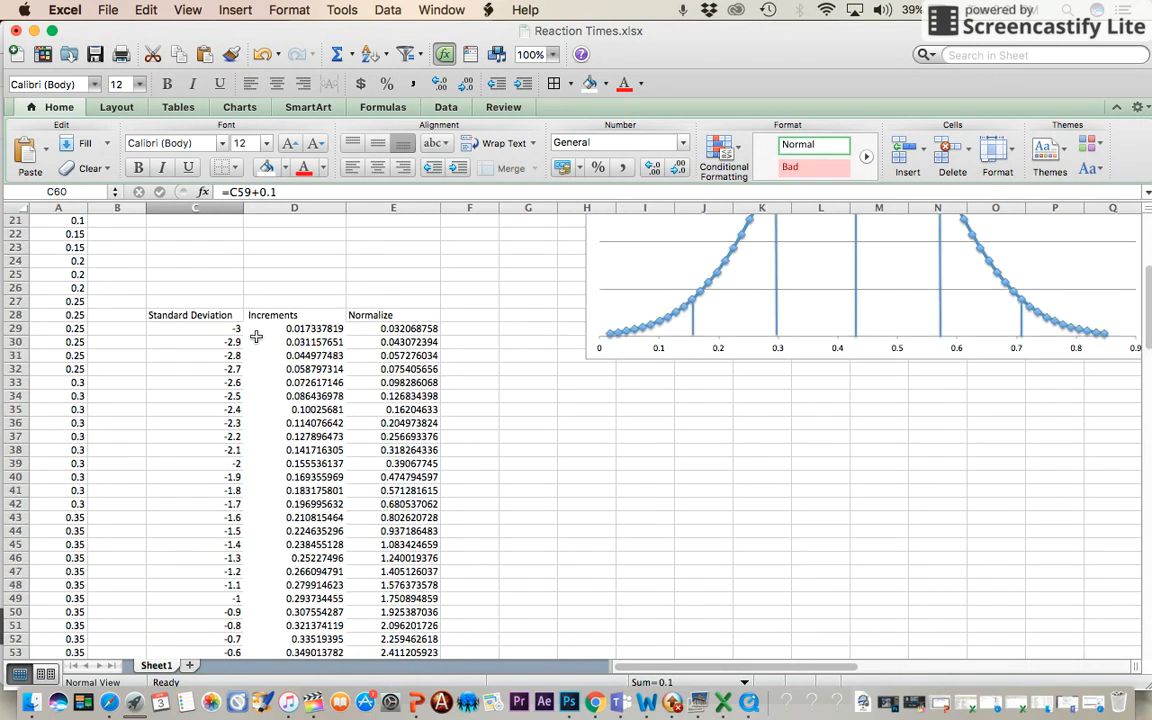
scroll(256, 337, "up", 2)
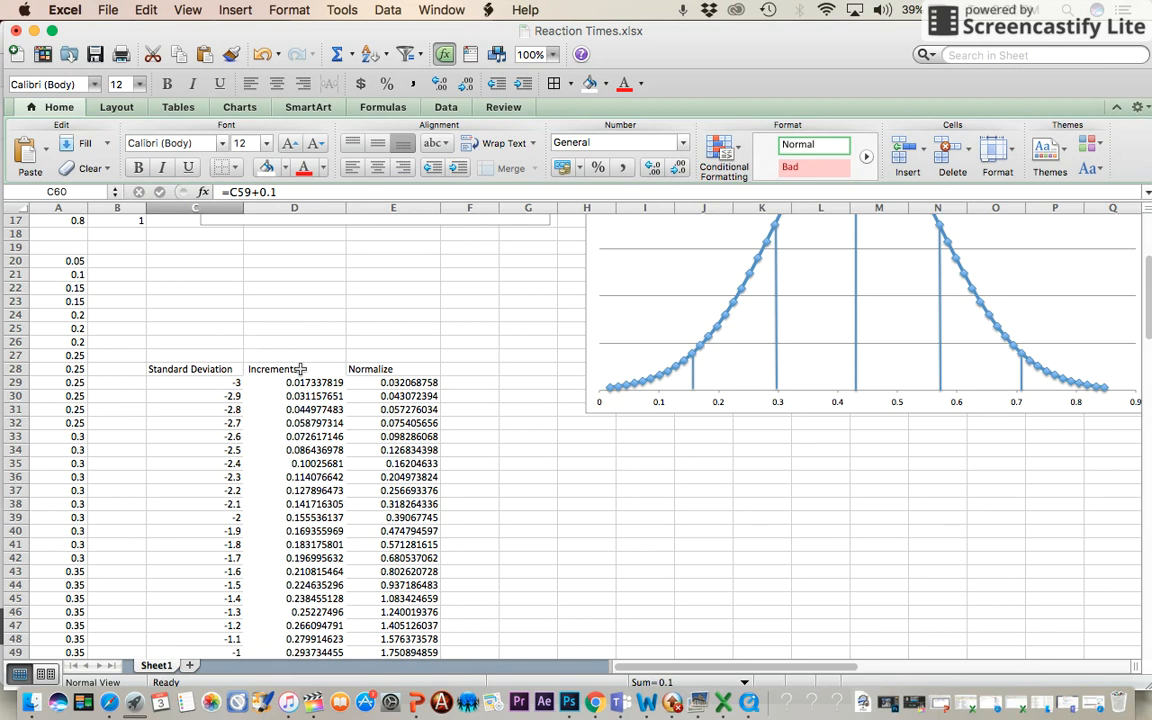
left_click(220, 384)
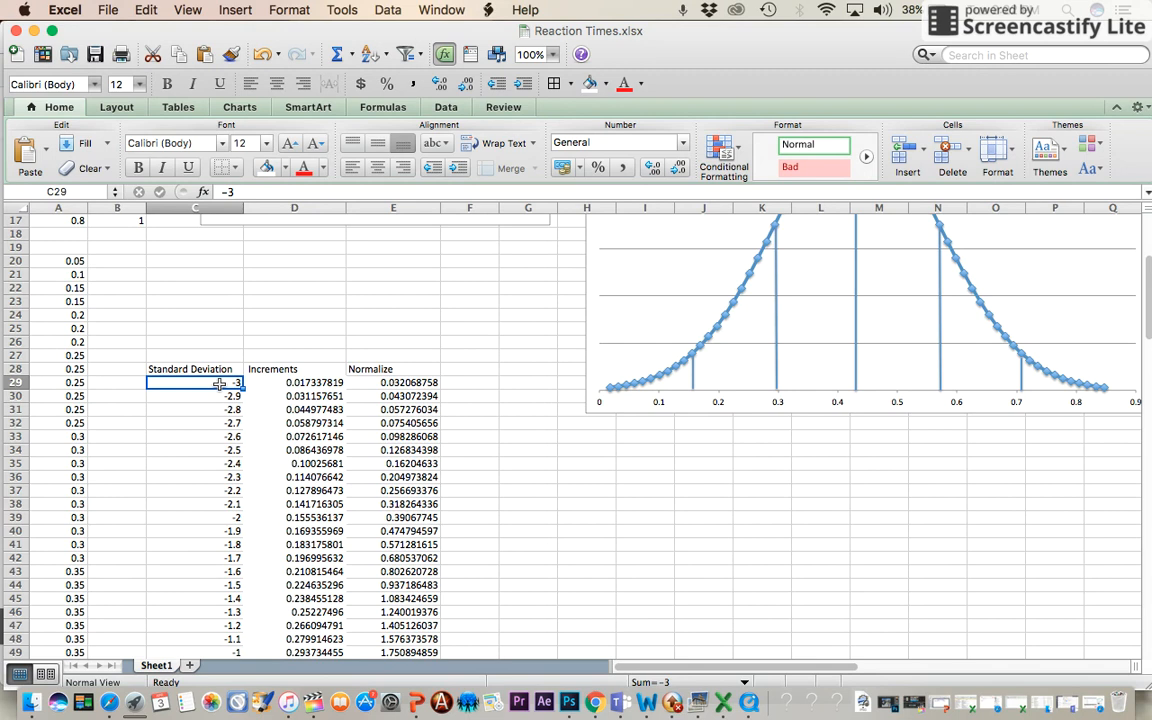
scroll(272, 423, "down", 7)
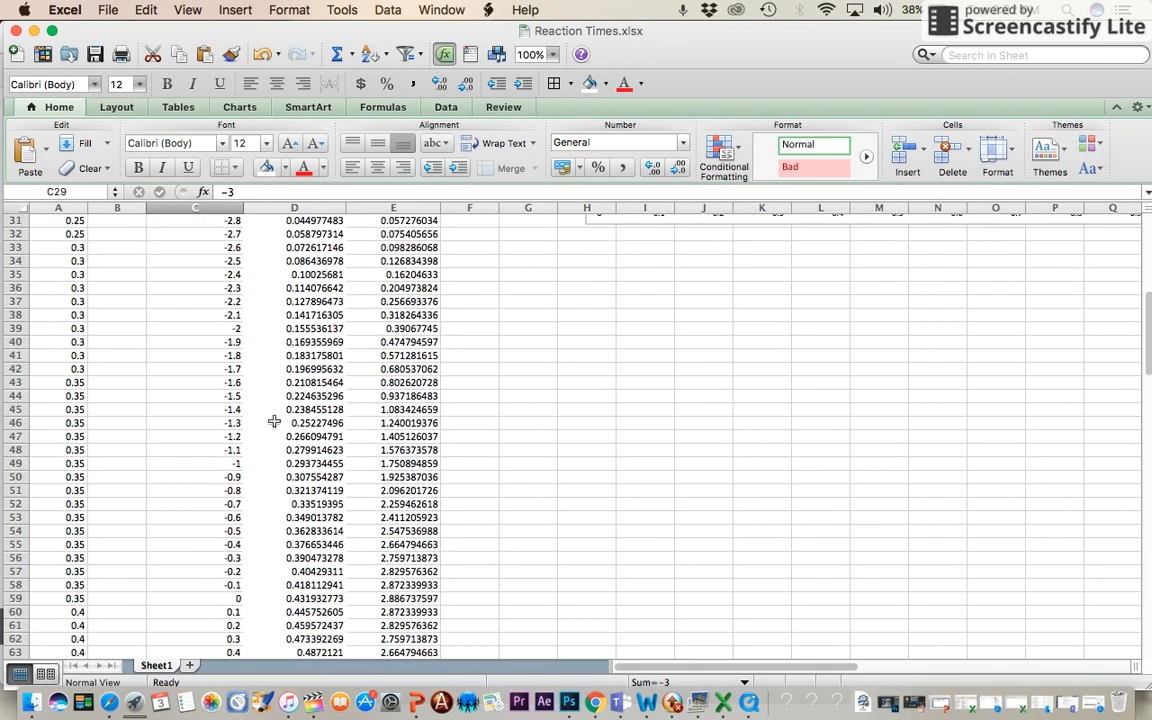
left_click(228, 600)
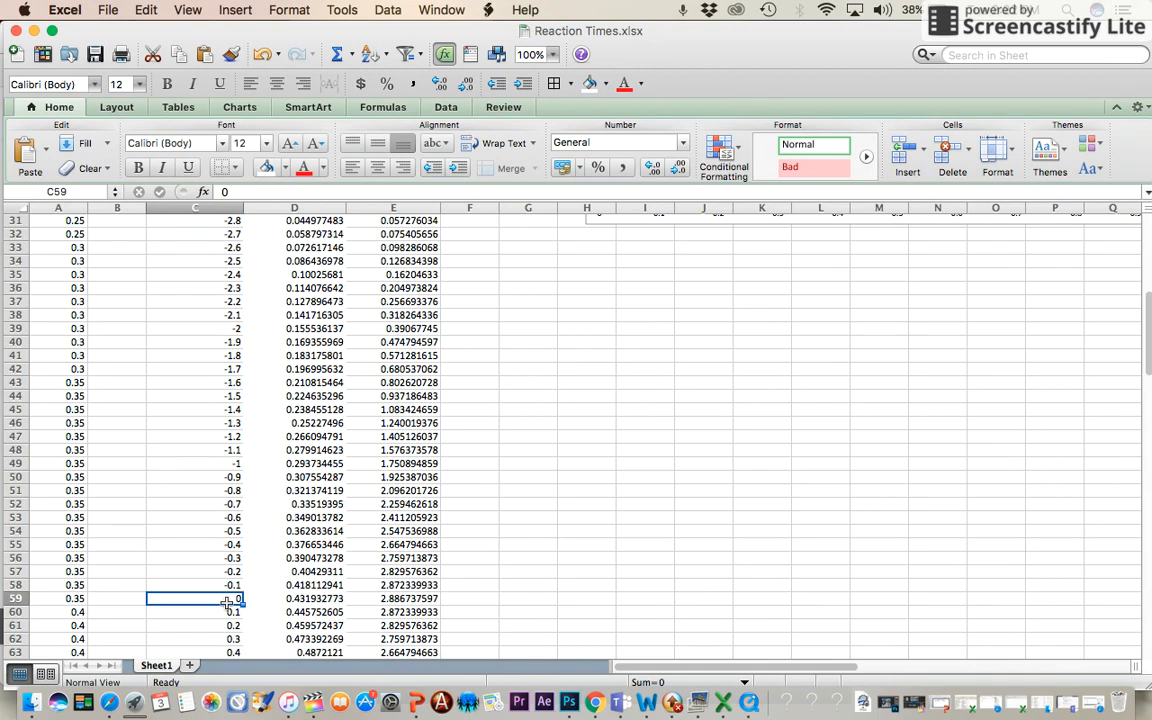
left_click(318, 598)
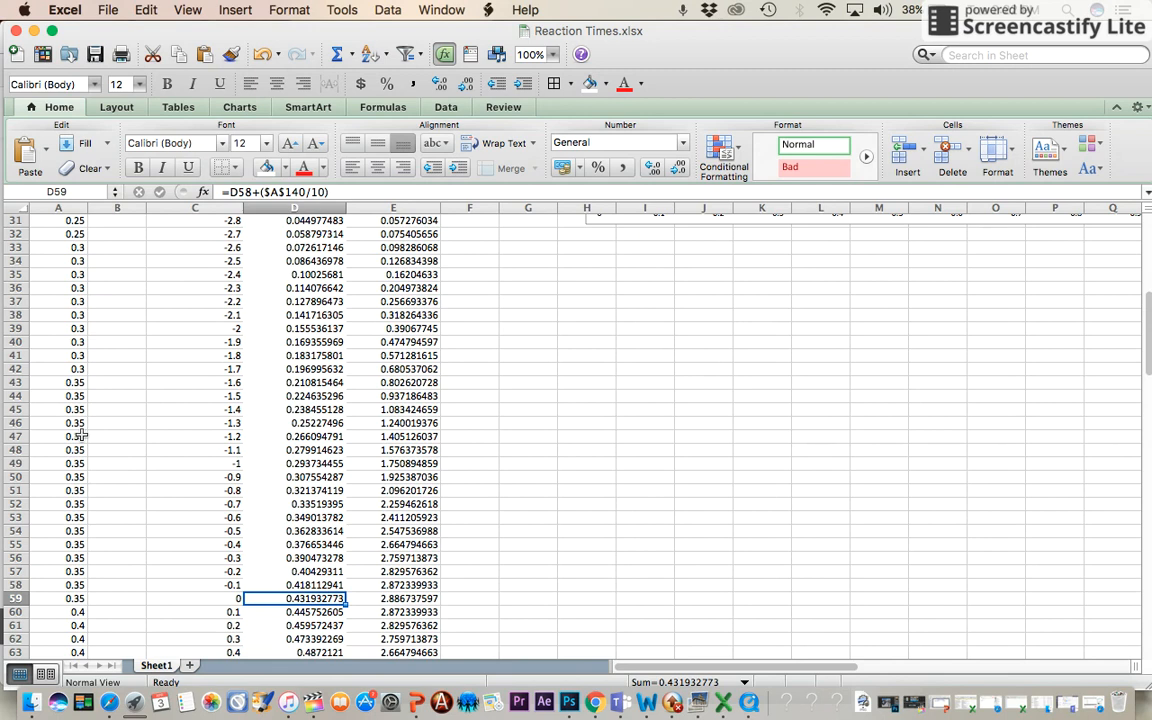
Clear the Standard Deviation and Mean results in A140 and A141 below the list of reaction times
scroll(80, 435, "down", 8)
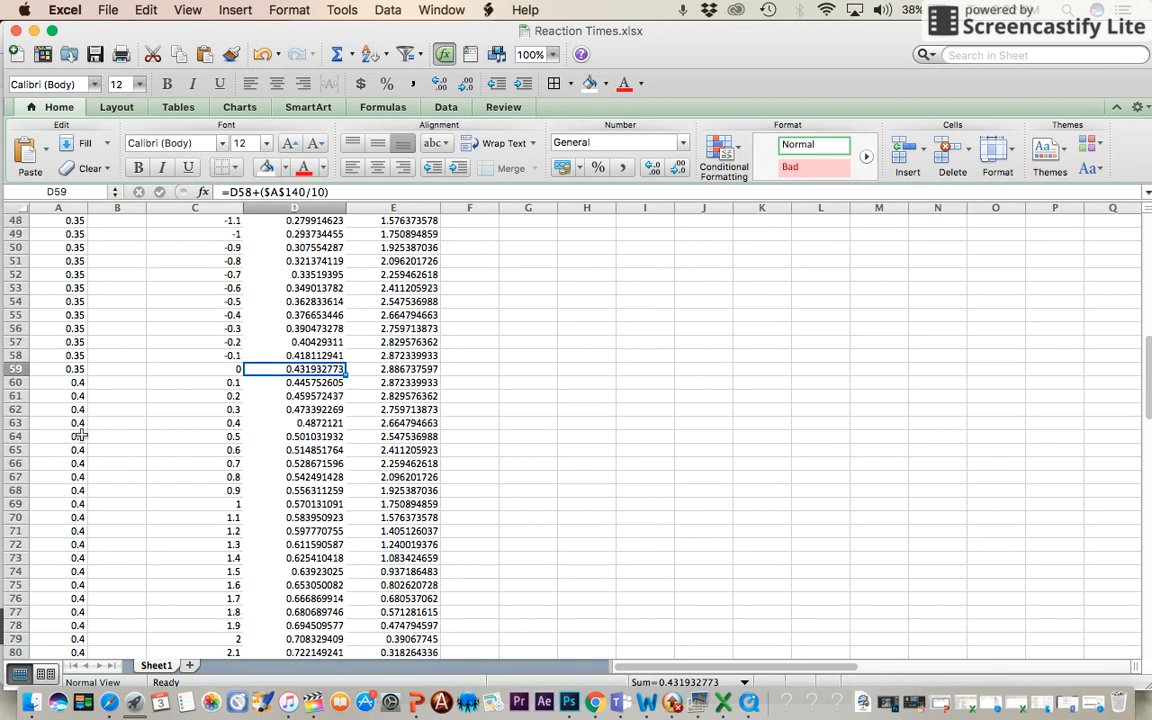
scroll(80, 435, "down", 4)
scroll(80, 435, "down", 5)
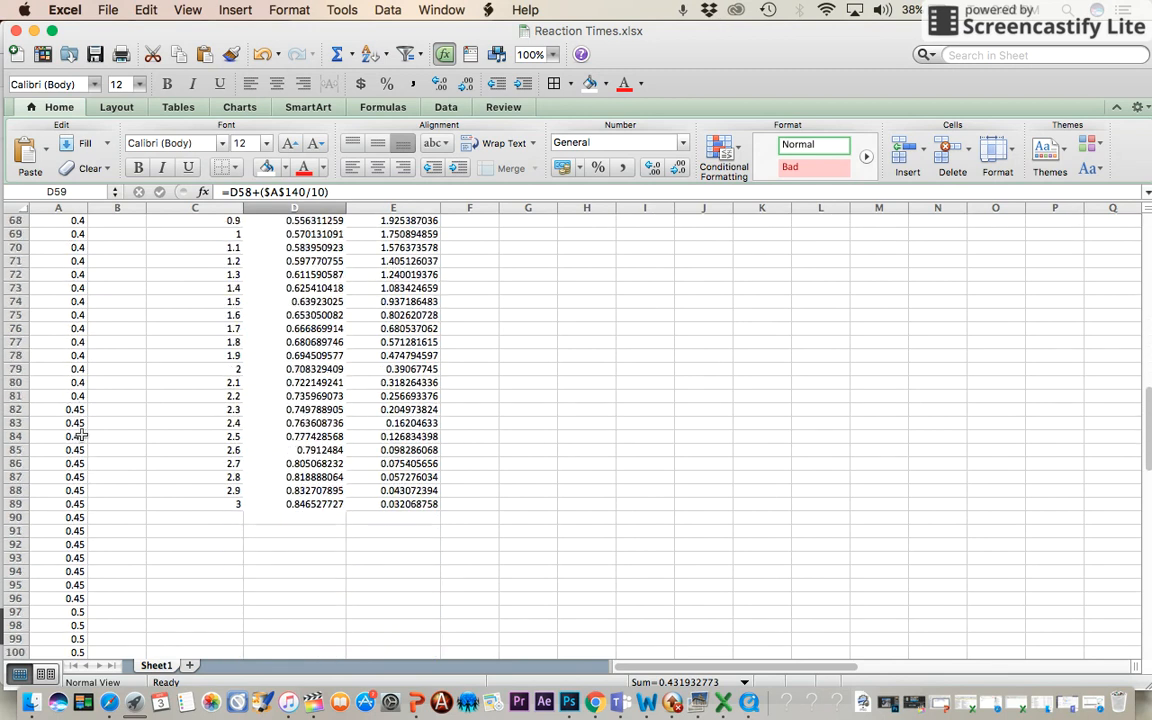
scroll(80, 435, "down", 4)
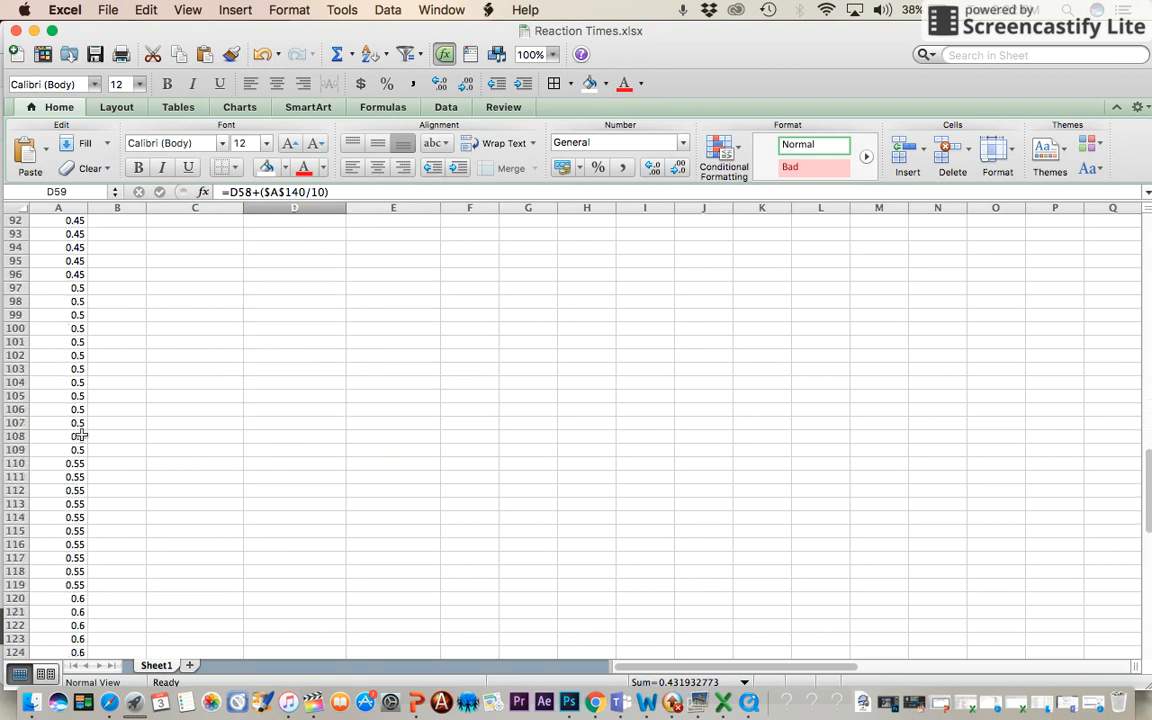
scroll(80, 435, "down", 5)
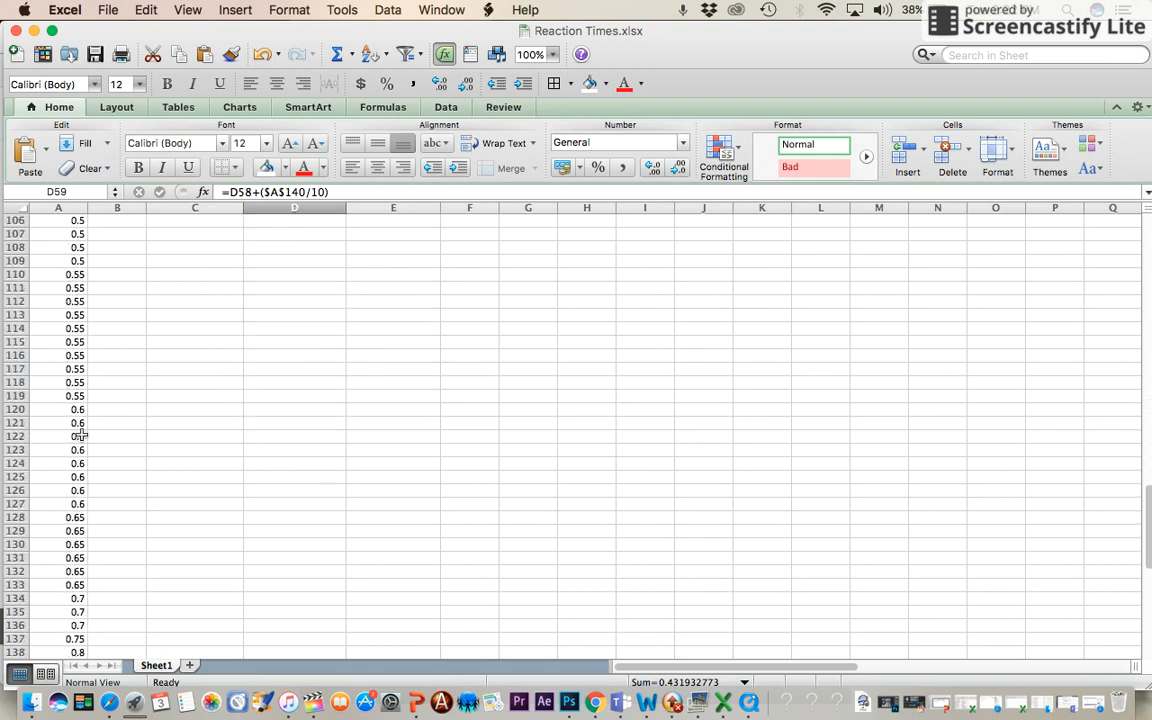
scroll(80, 435, "down", 4)
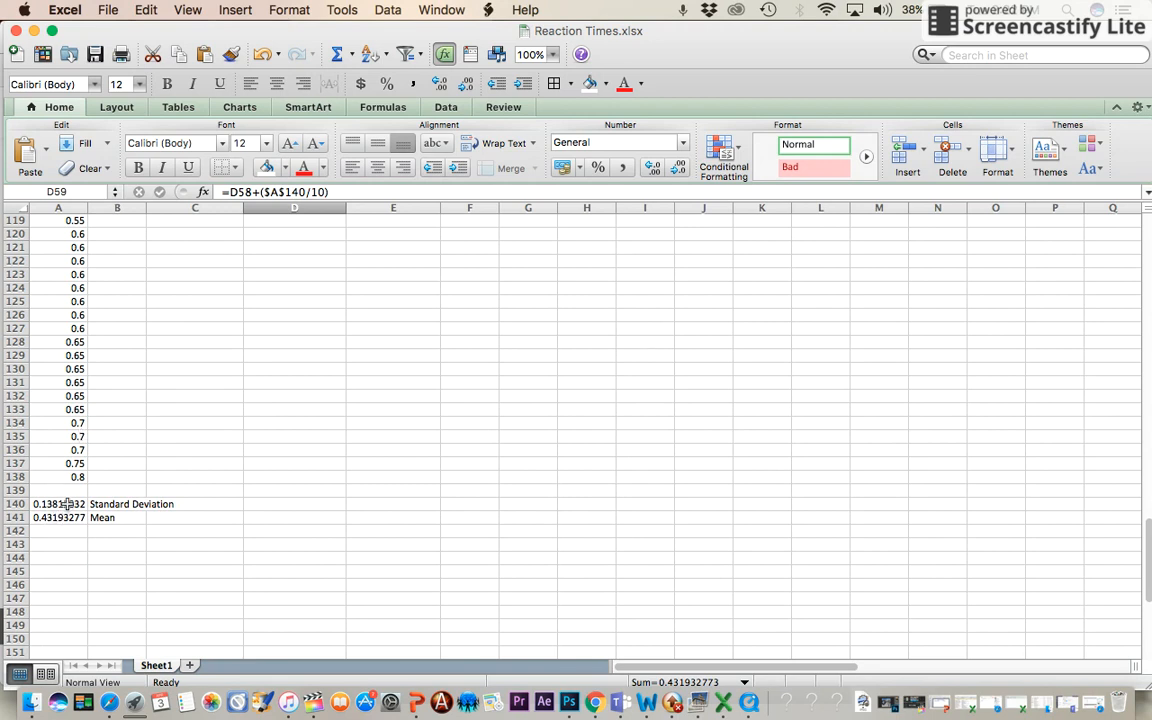
left_click(64, 504)
key("BackSpace")
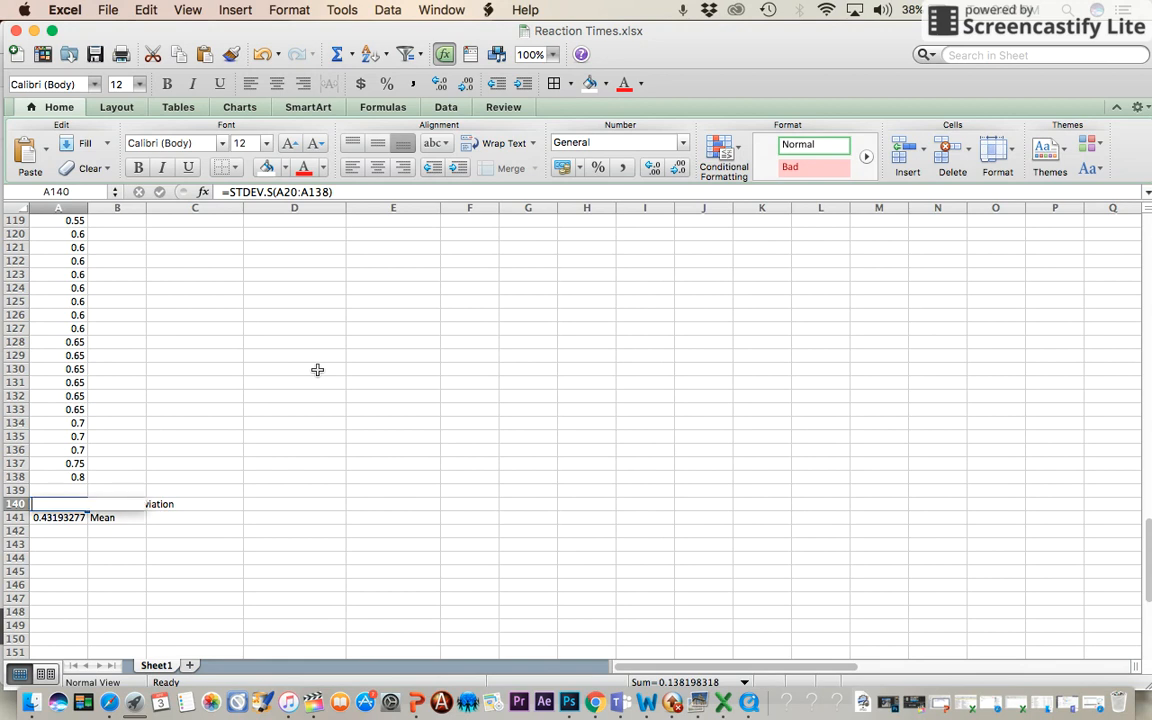
left_click(70, 527)
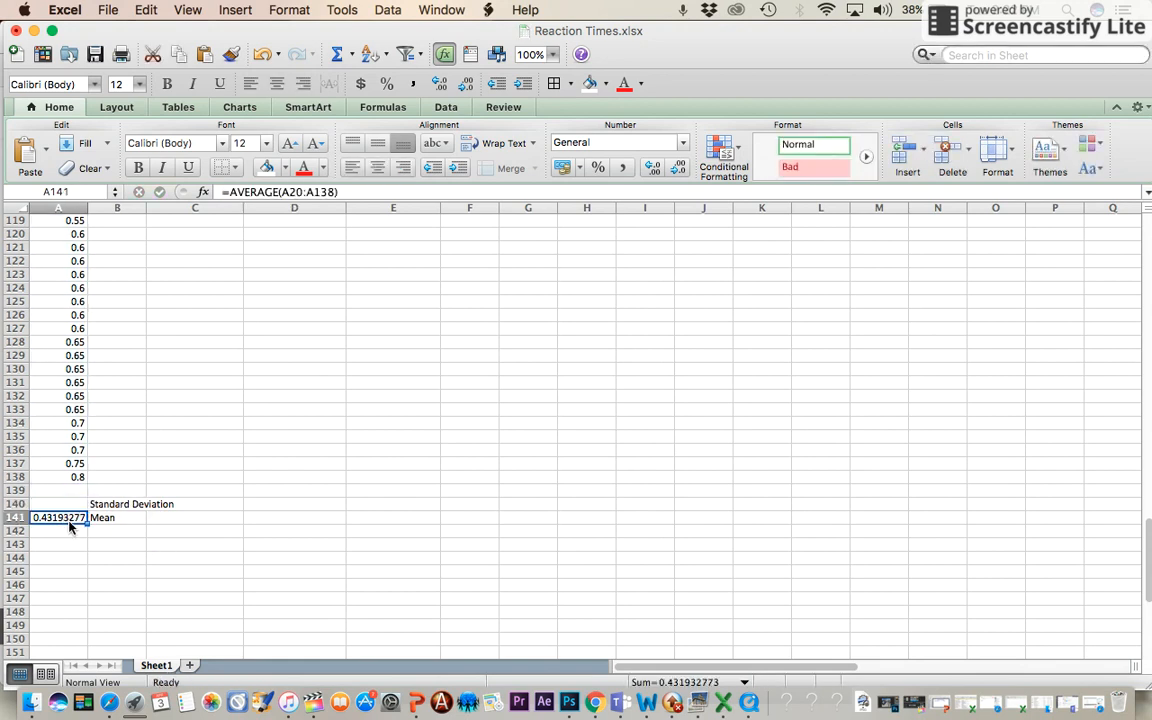
key("BackSpace")
Enter =STDEV.S(A20:A138) in A140 to calculate the standard deviation of the reaction times
left_click(63, 504)
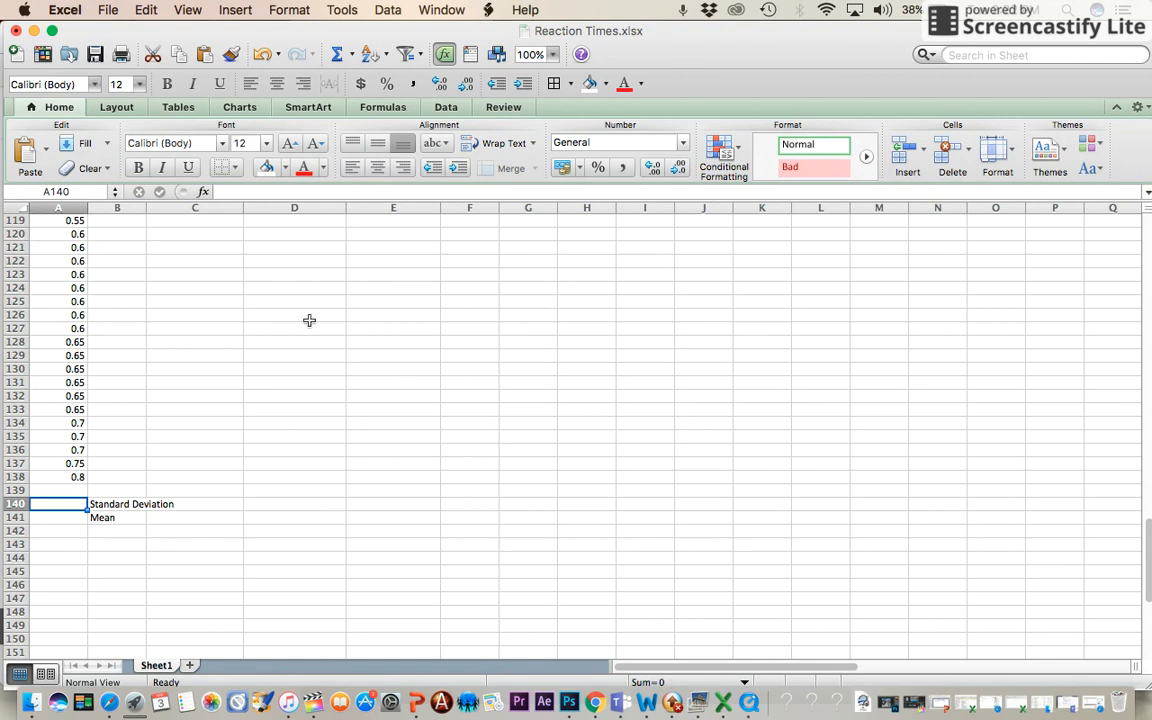
type("=")
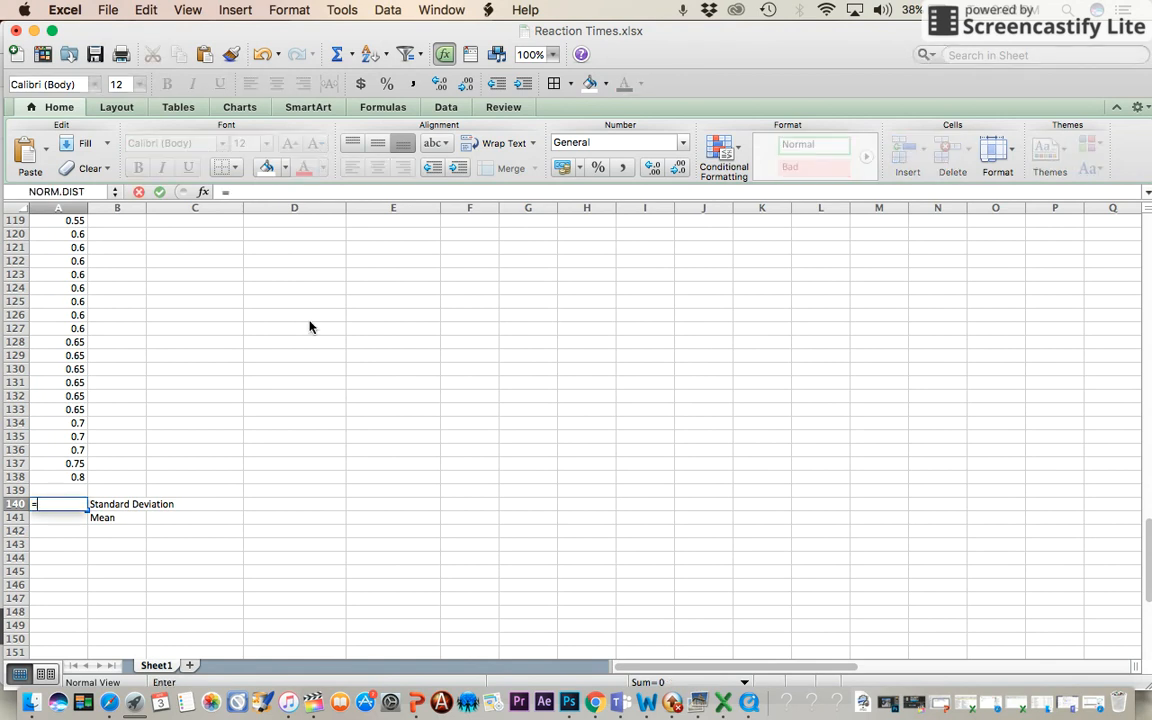
type("stDEV.S")
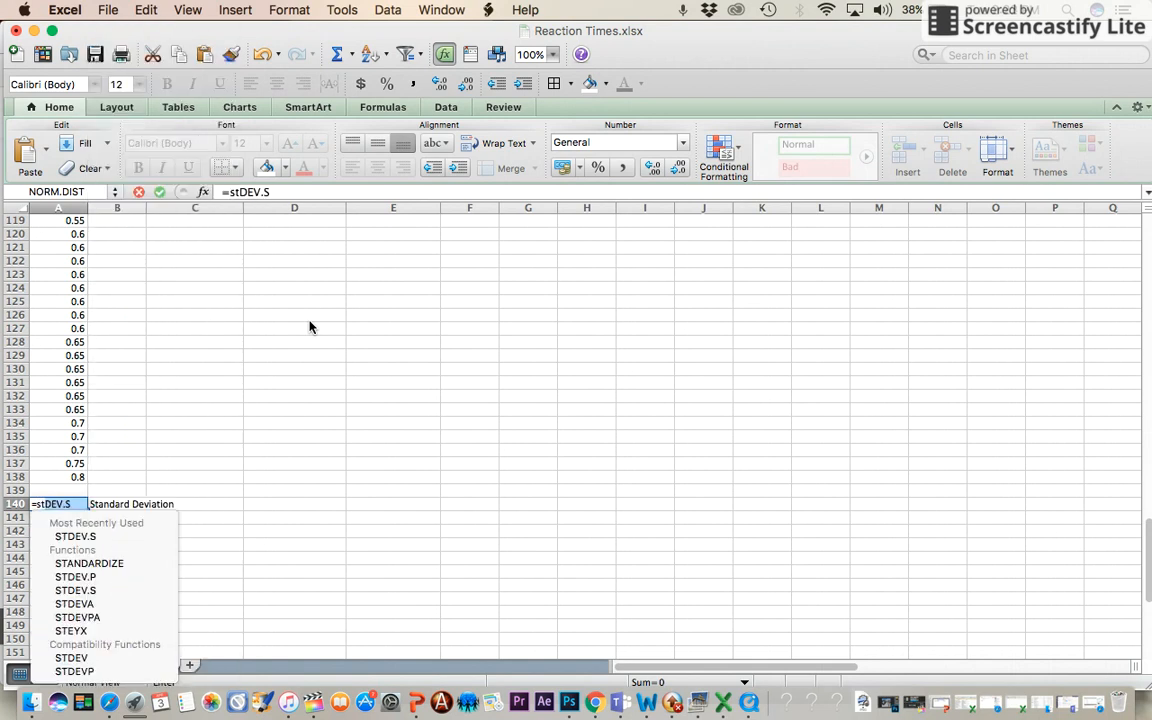
double_click(113, 538)
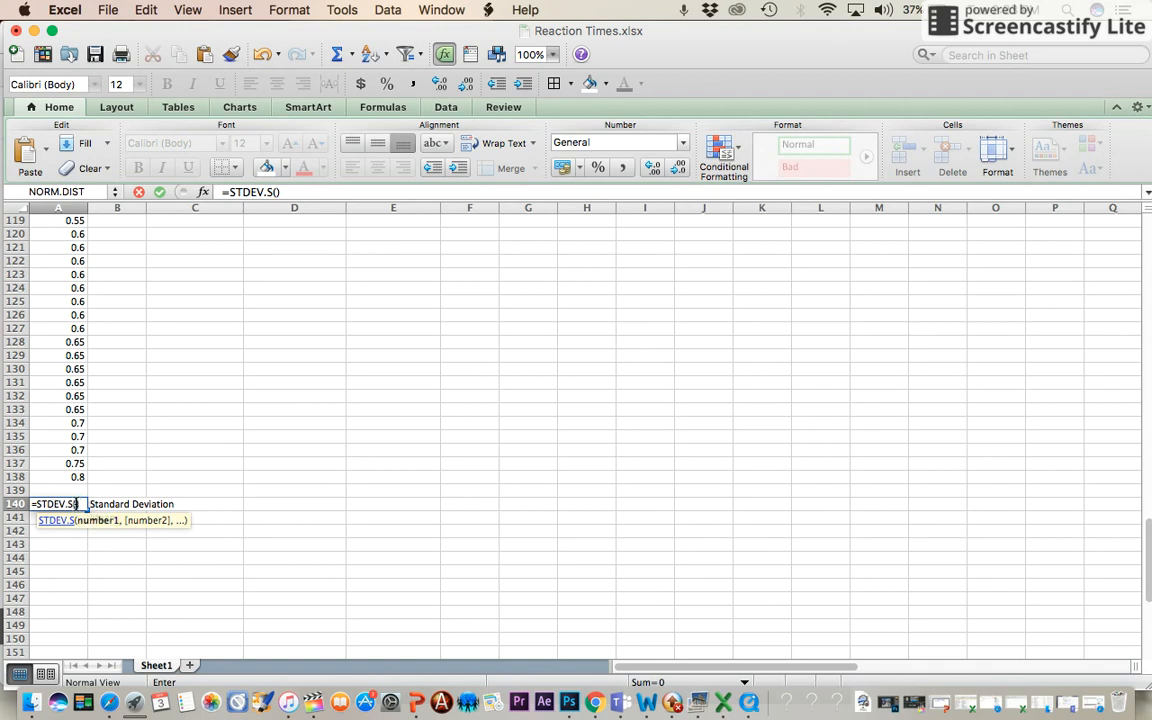
left_click_drag(77, 477, 70, 258)
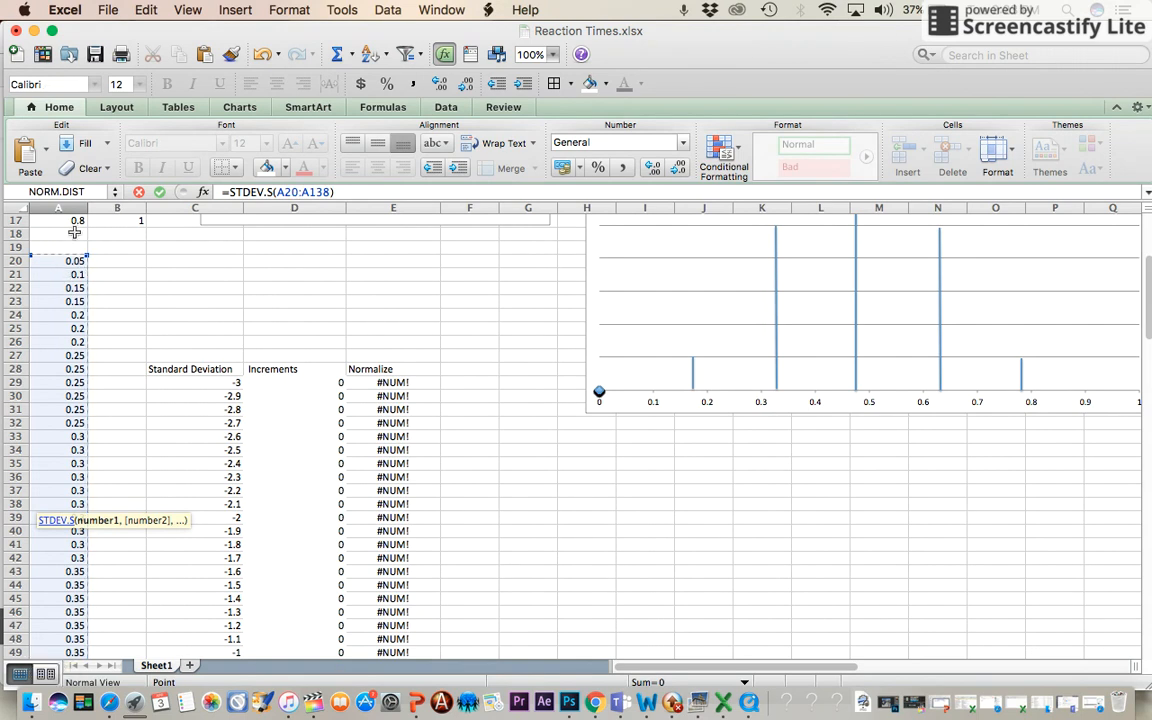
key("Return")
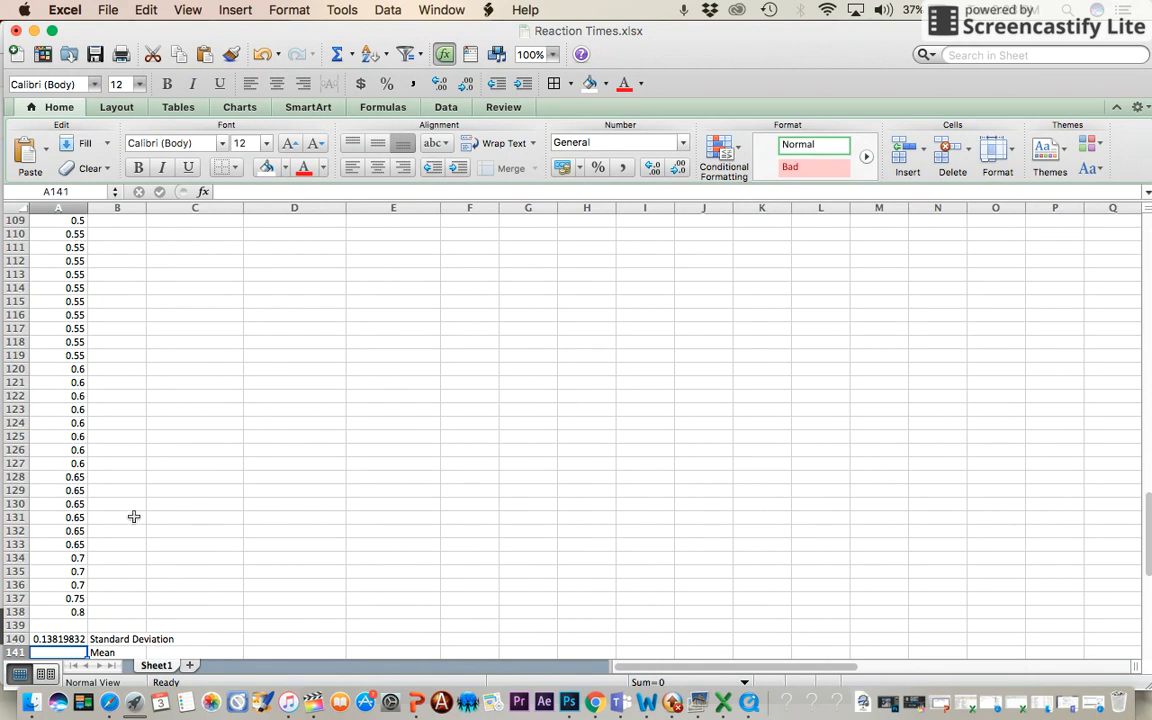
Enter =AVERAGE(A20:A138) in A141 to calculate the mean of the reaction times
scroll(134, 516, "down", 2)
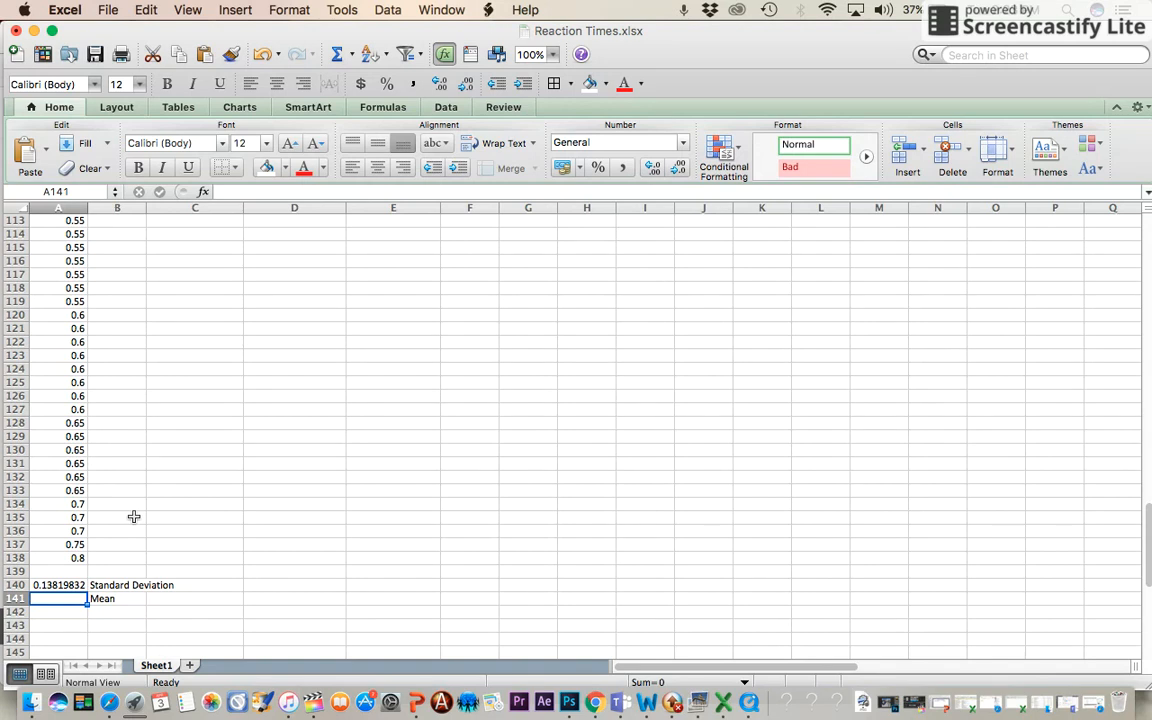
type("=")
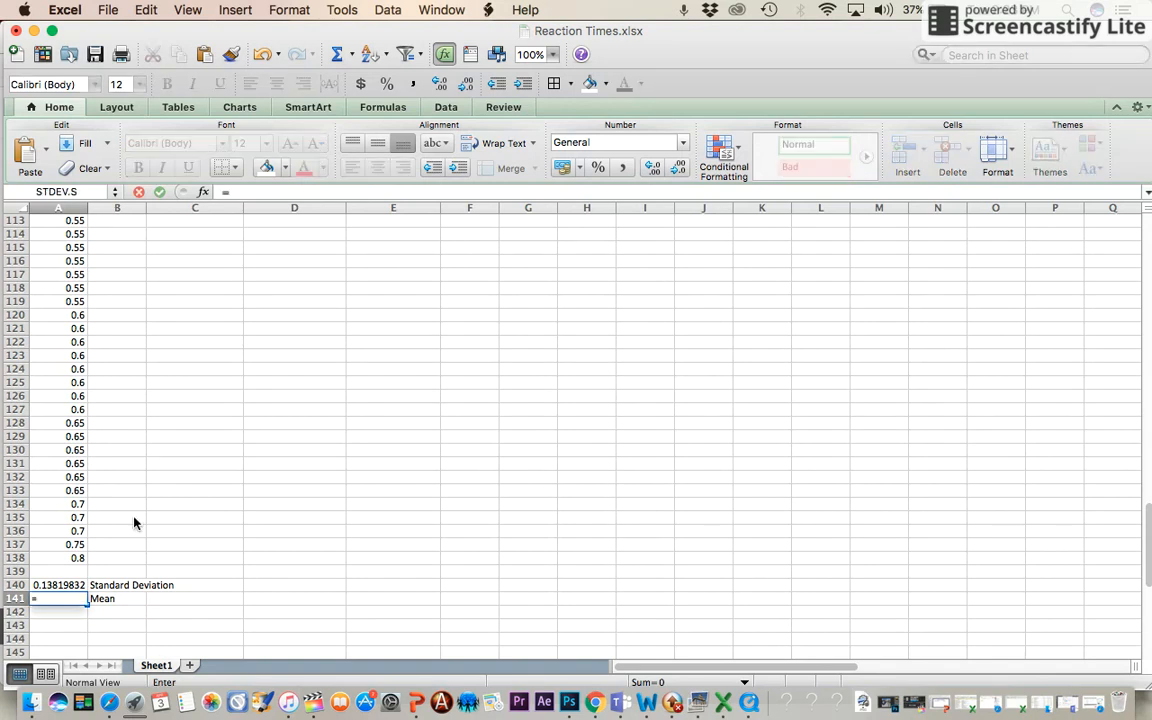
type("a")
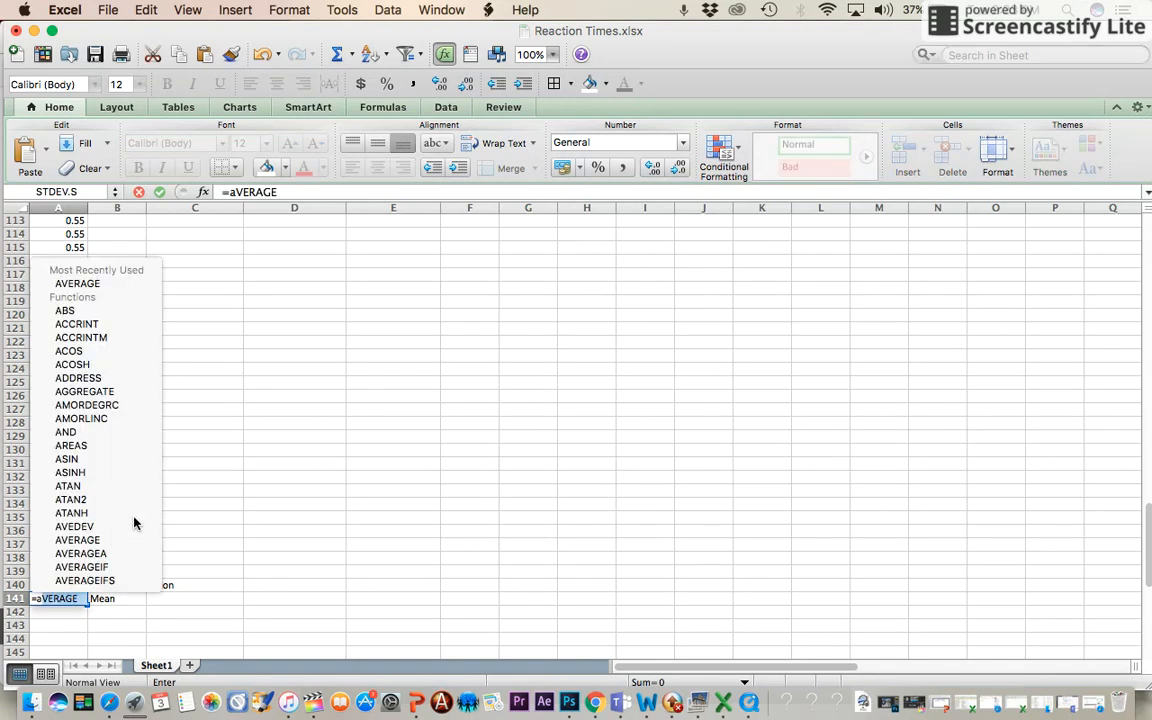
type("v")
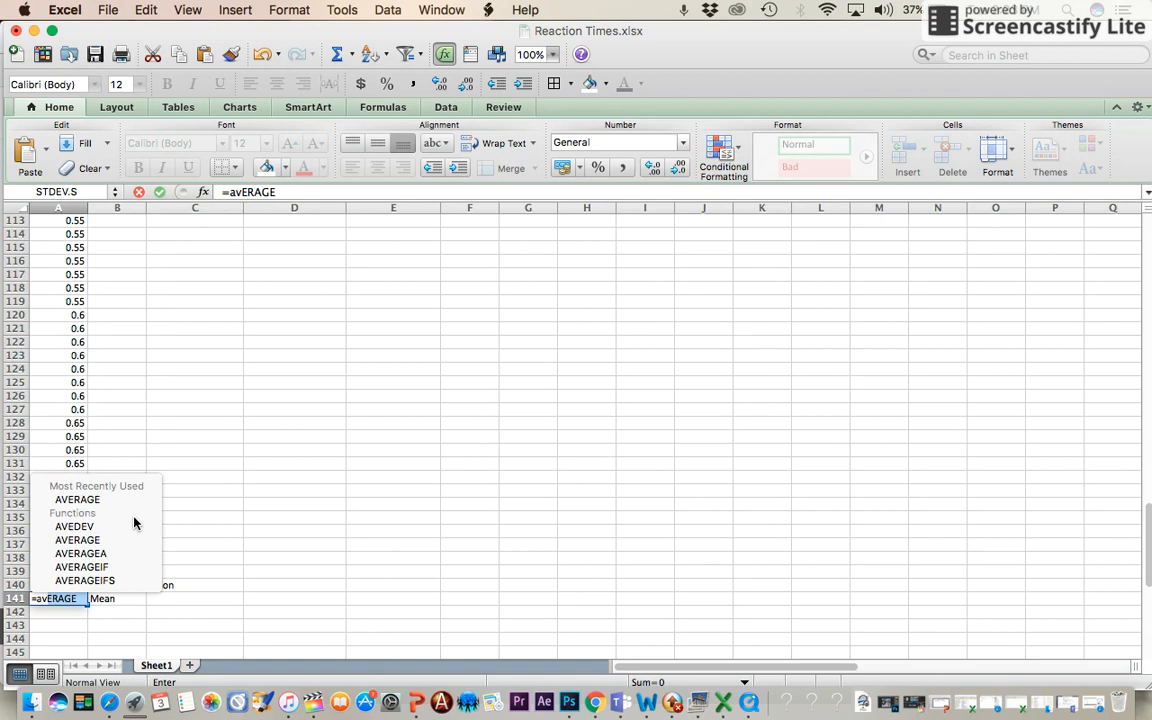
left_click(80, 500)
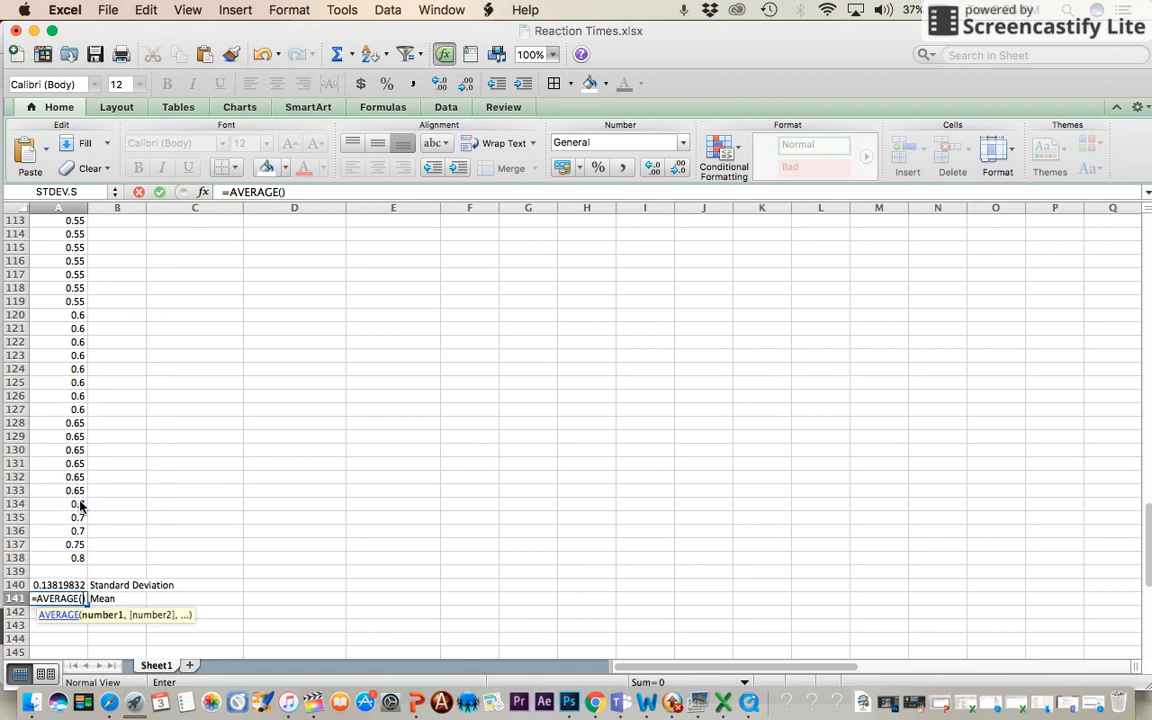
left_click_drag(75, 552, 65, 342)
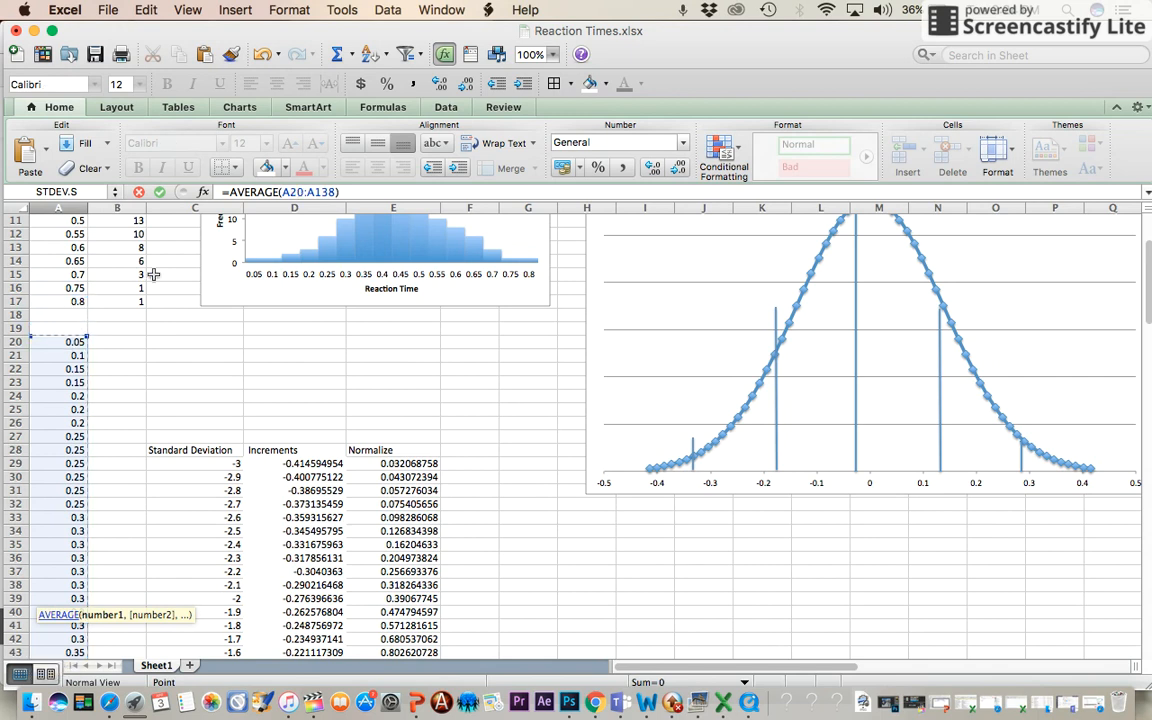
key("Return")
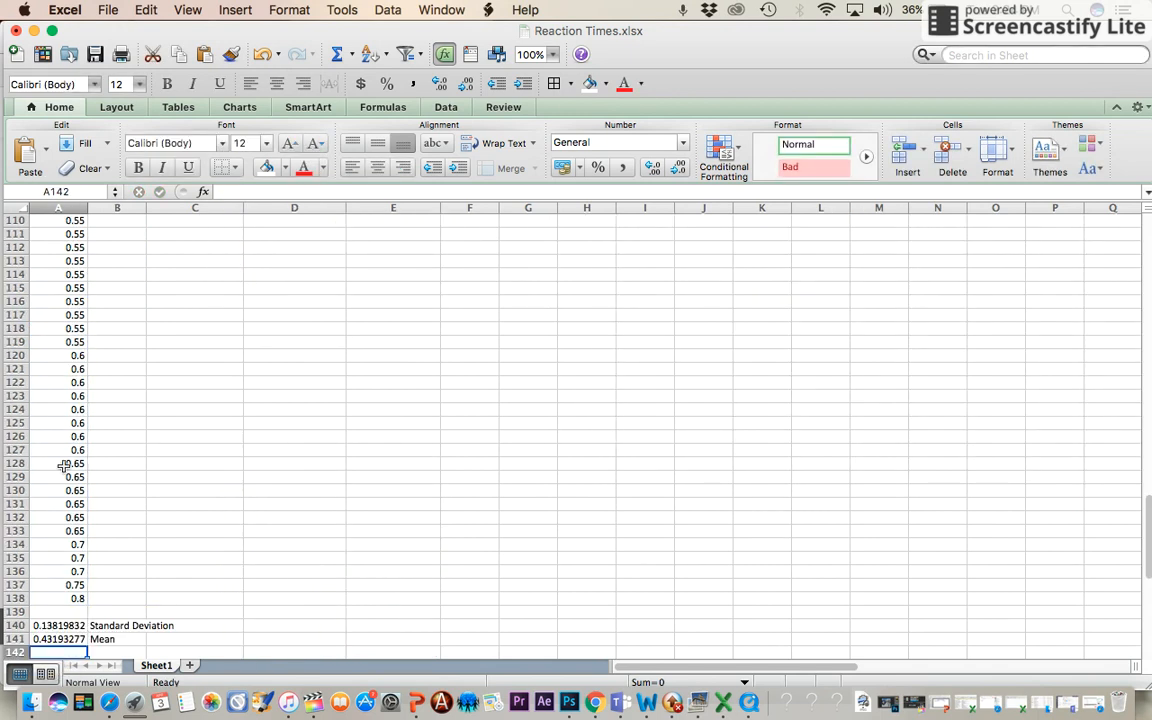
Examine the Standard Deviation column from C29 to C89 and the standard deviation formula in A140
scroll(63, 465, "down", 5)
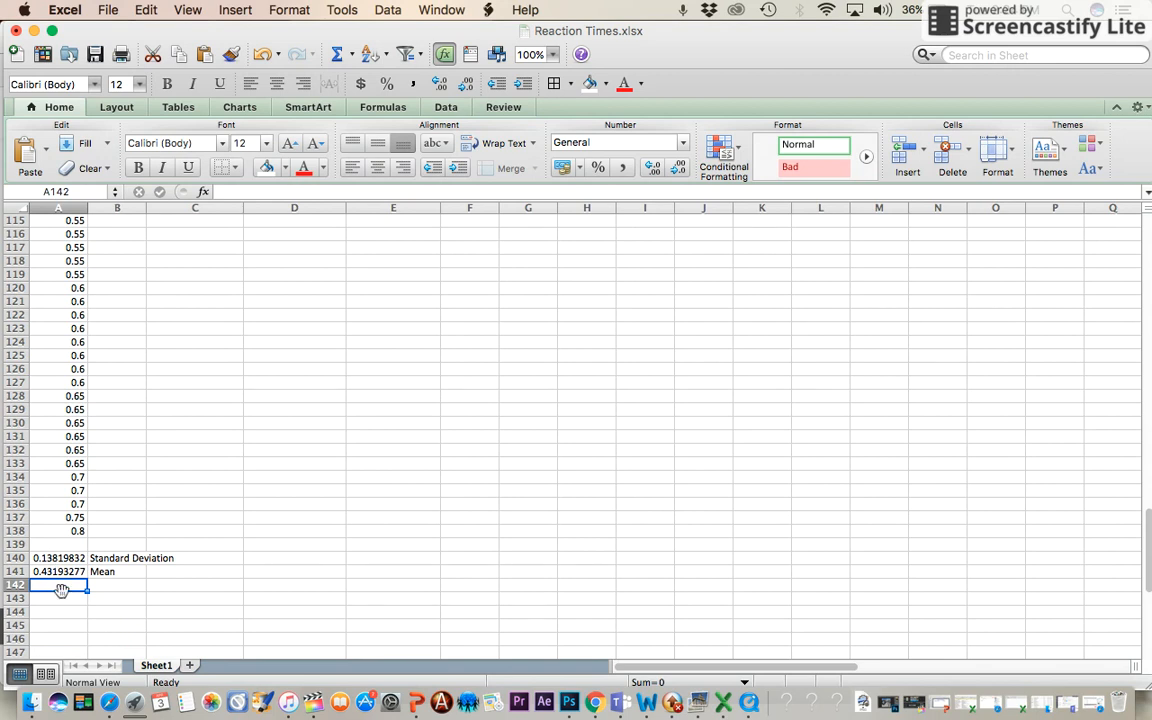
scroll(61, 590, "up", 15)
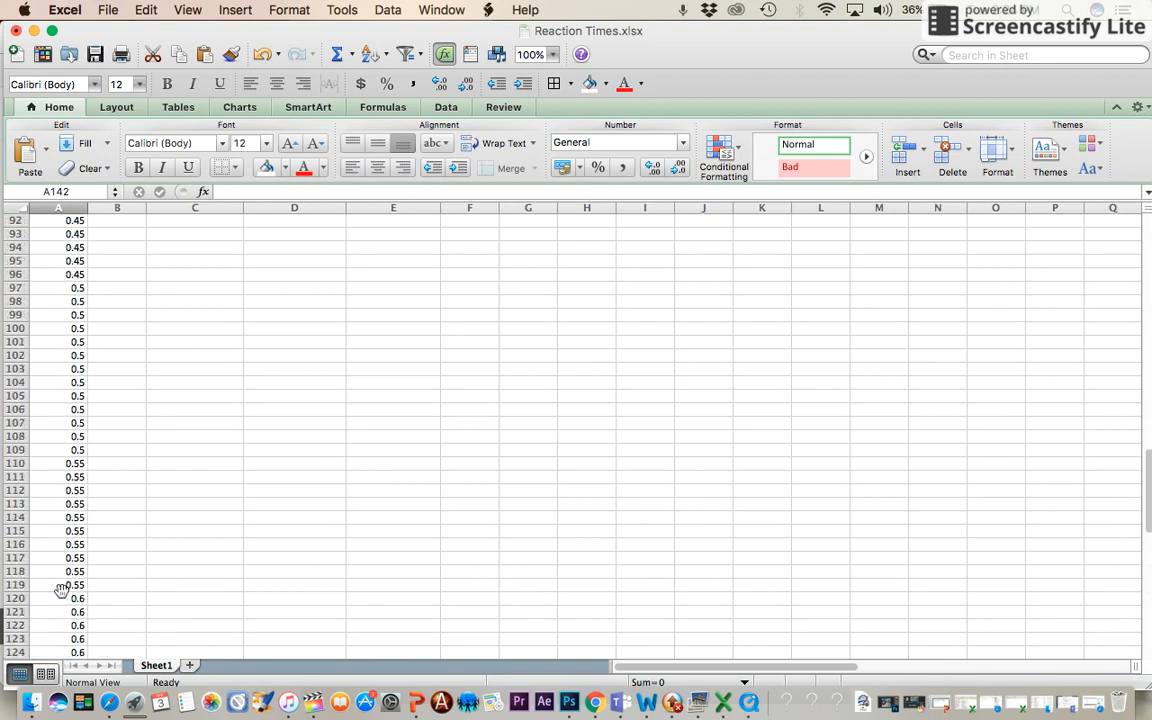
scroll(61, 590, "up", 17)
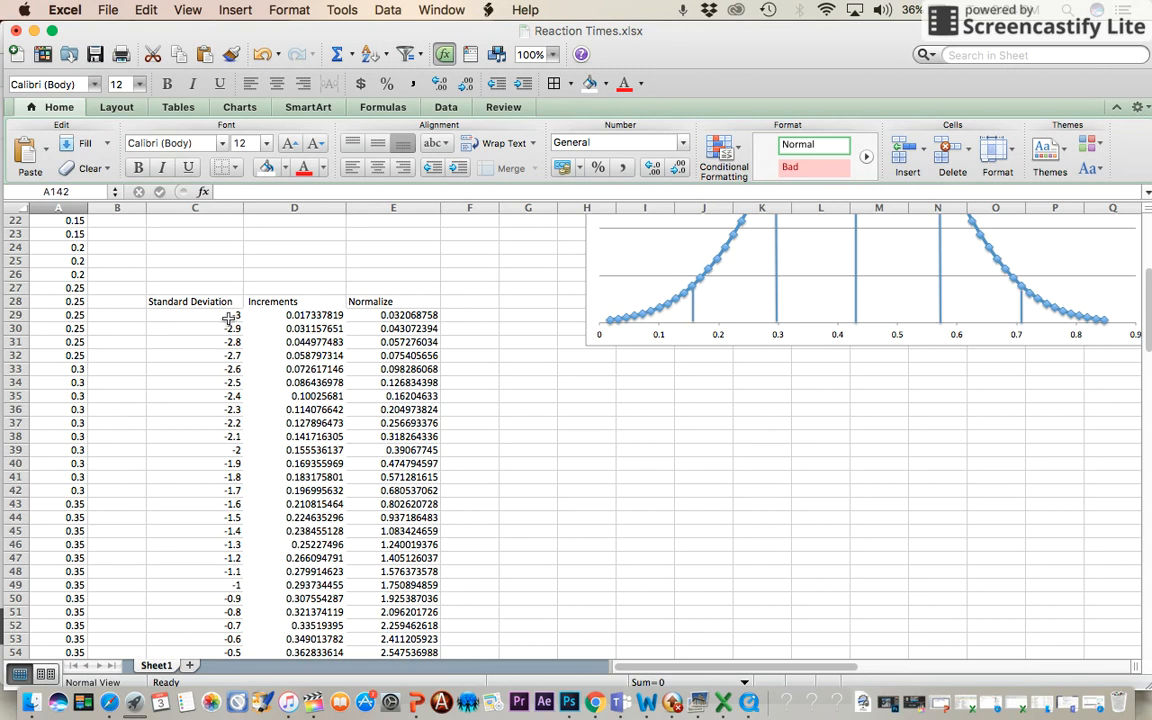
scroll(228, 318, "down", 20)
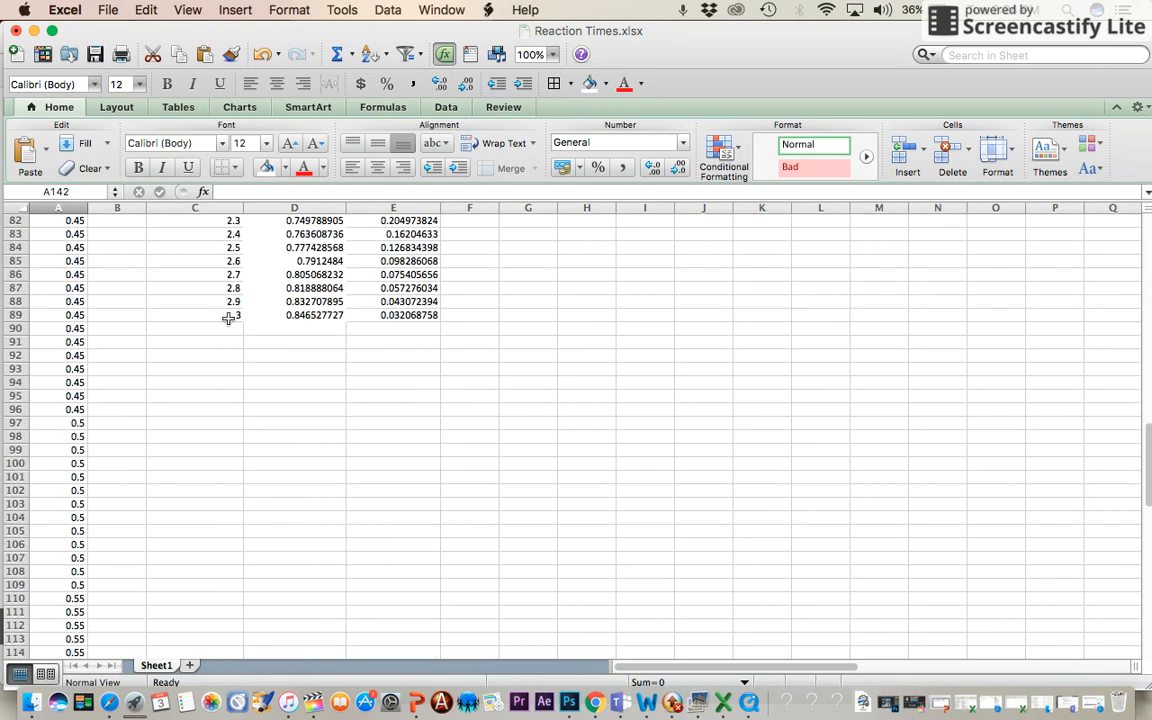
scroll(228, 318, "up", 2)
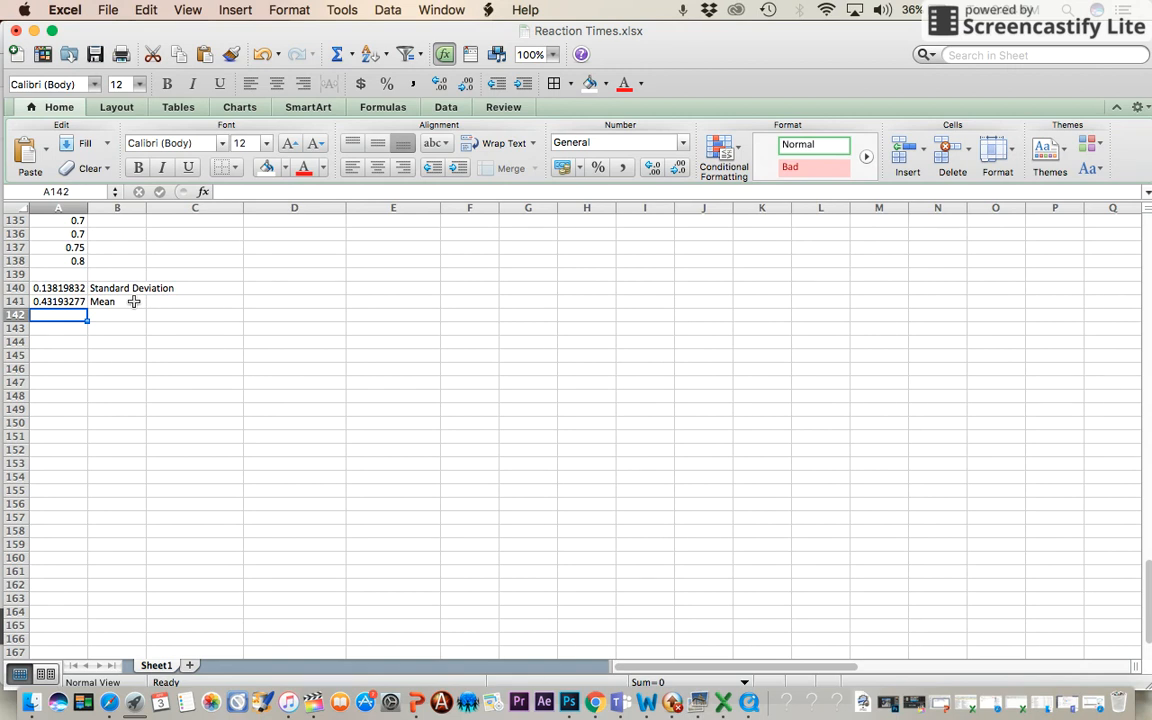
left_click(52, 288)
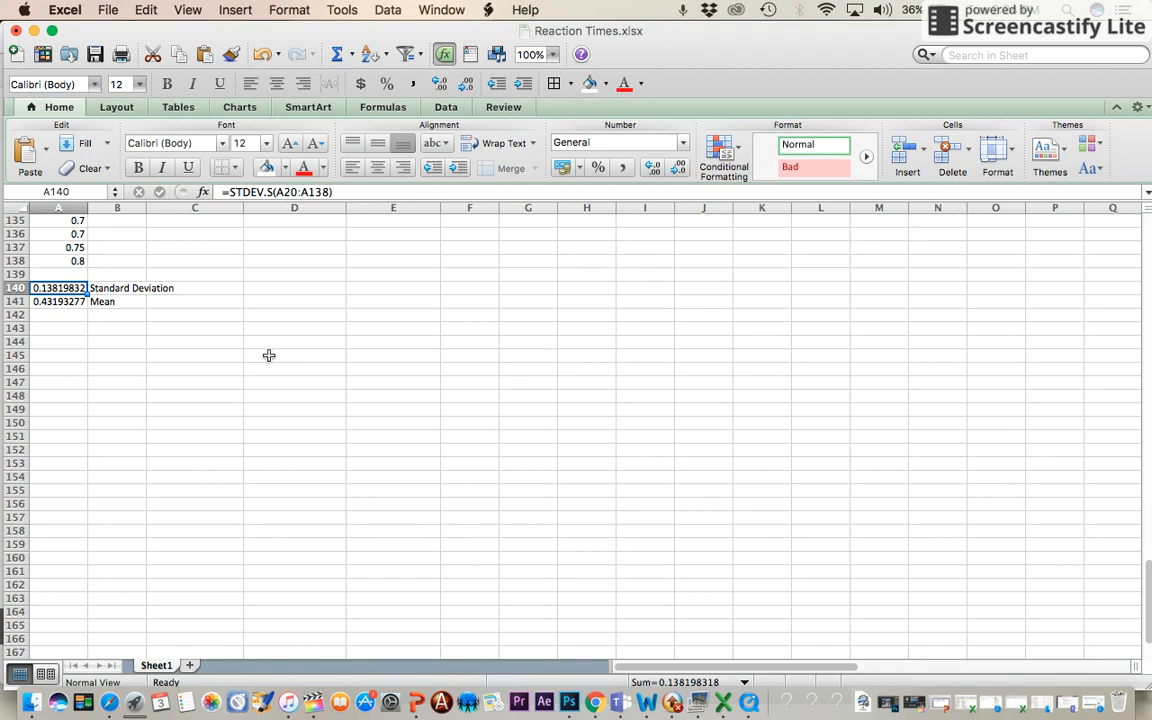
Replace the first Increments formula in D29 with =A141-(3*A140), the mean minus three standard deviations
scroll(269, 355, "up", 20)
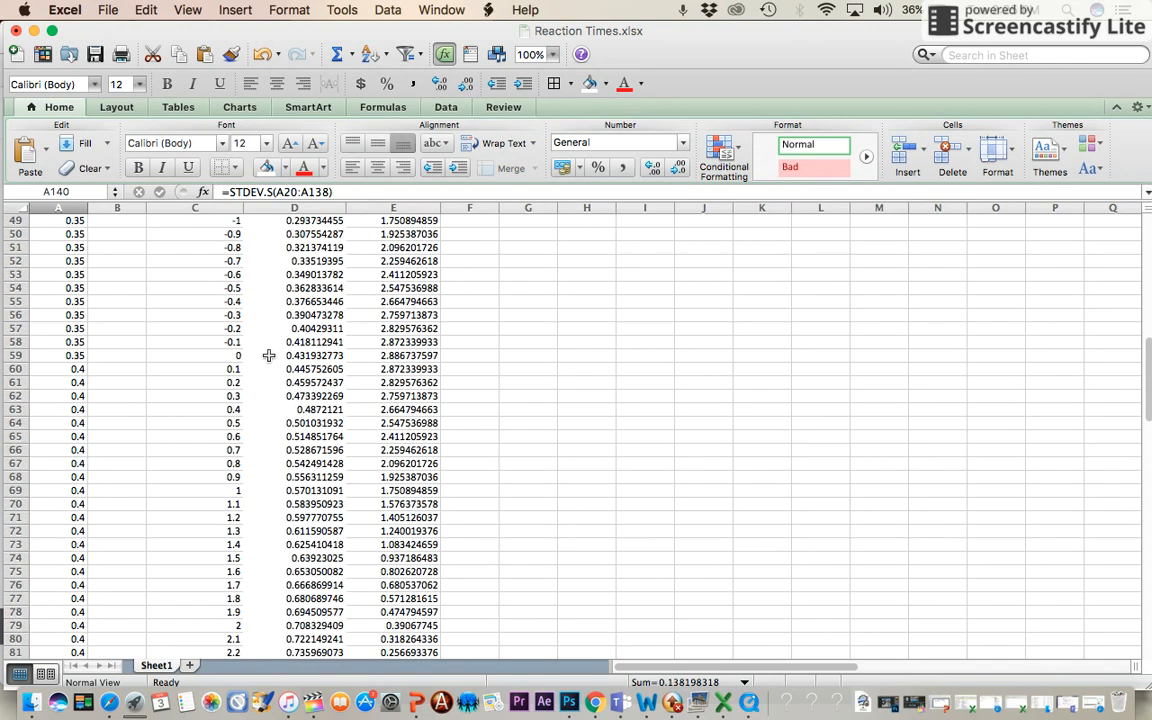
scroll(269, 355, "up", 10)
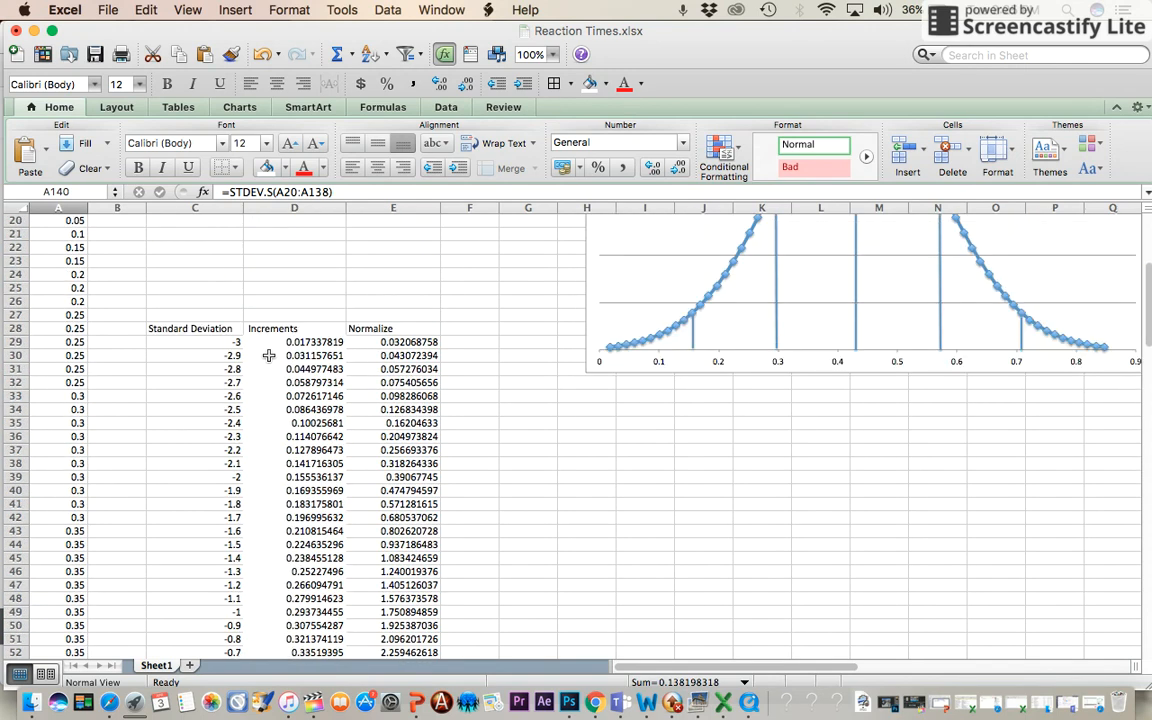
left_click(273, 342)
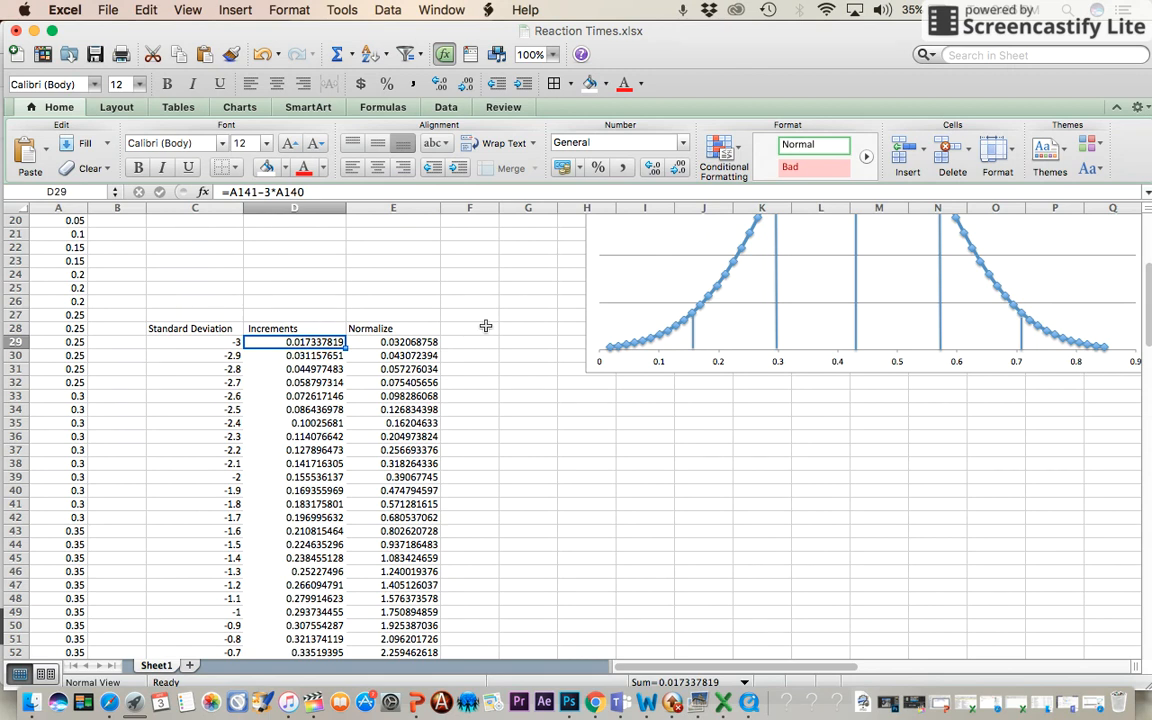
key("BackSpace")
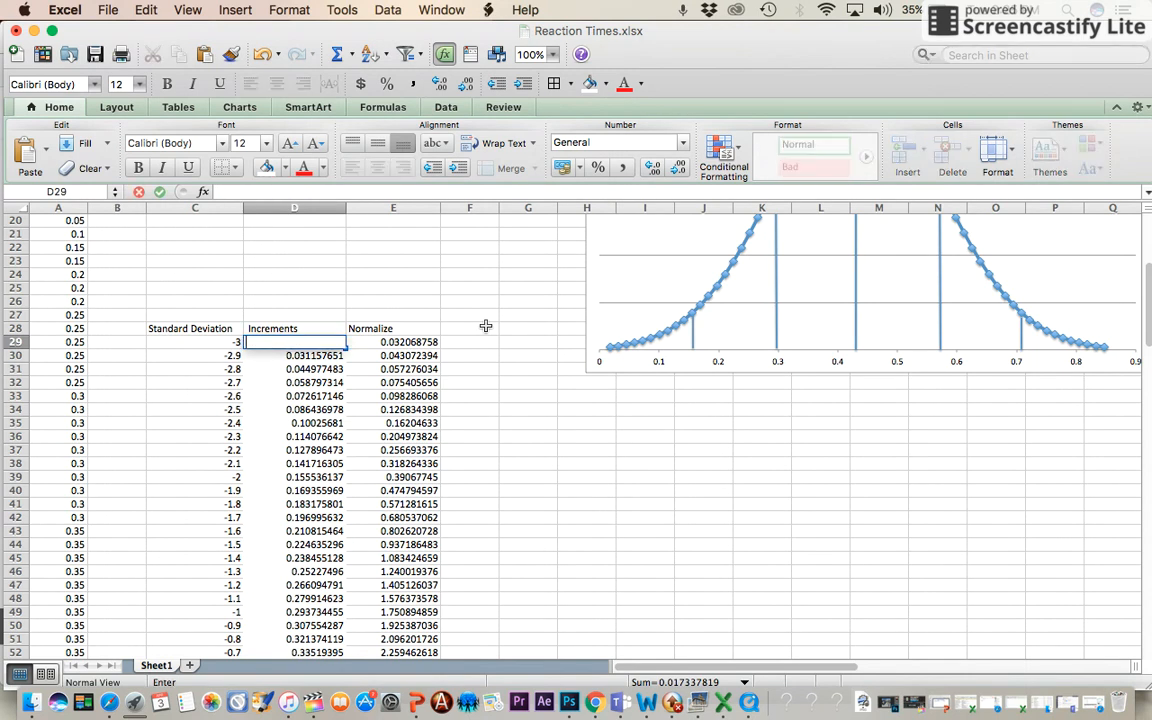
type("=")
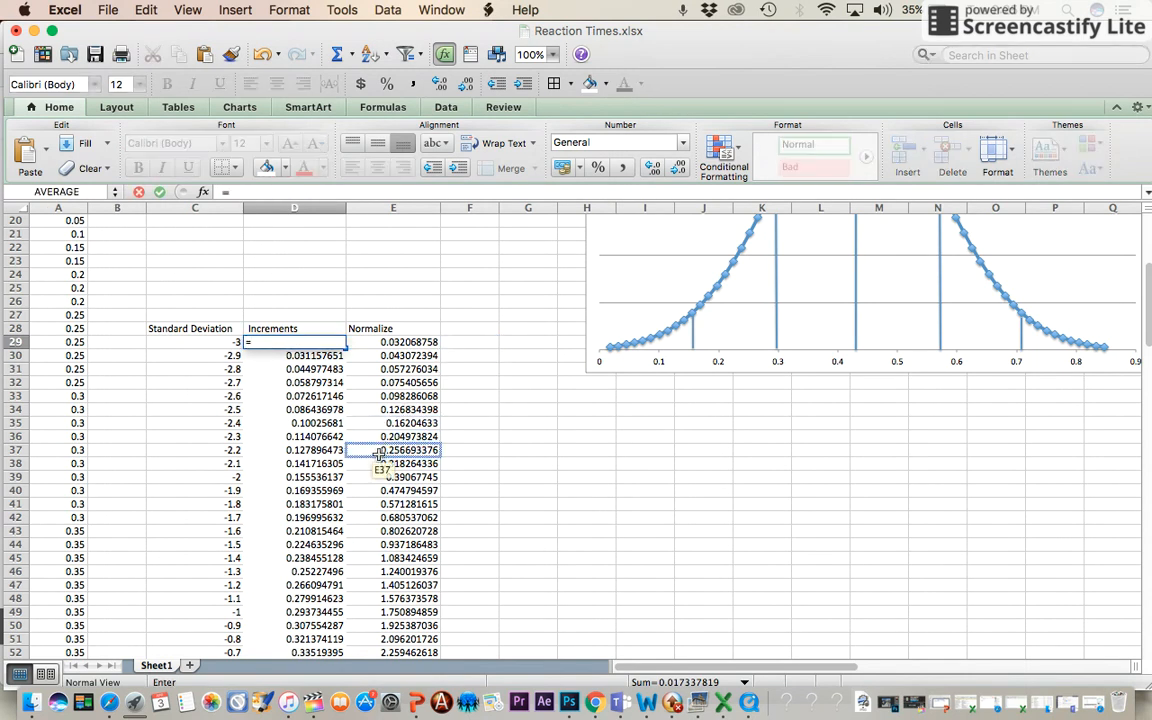
scroll(380, 455, "down", 5)
scroll(380, 459, "down", 20)
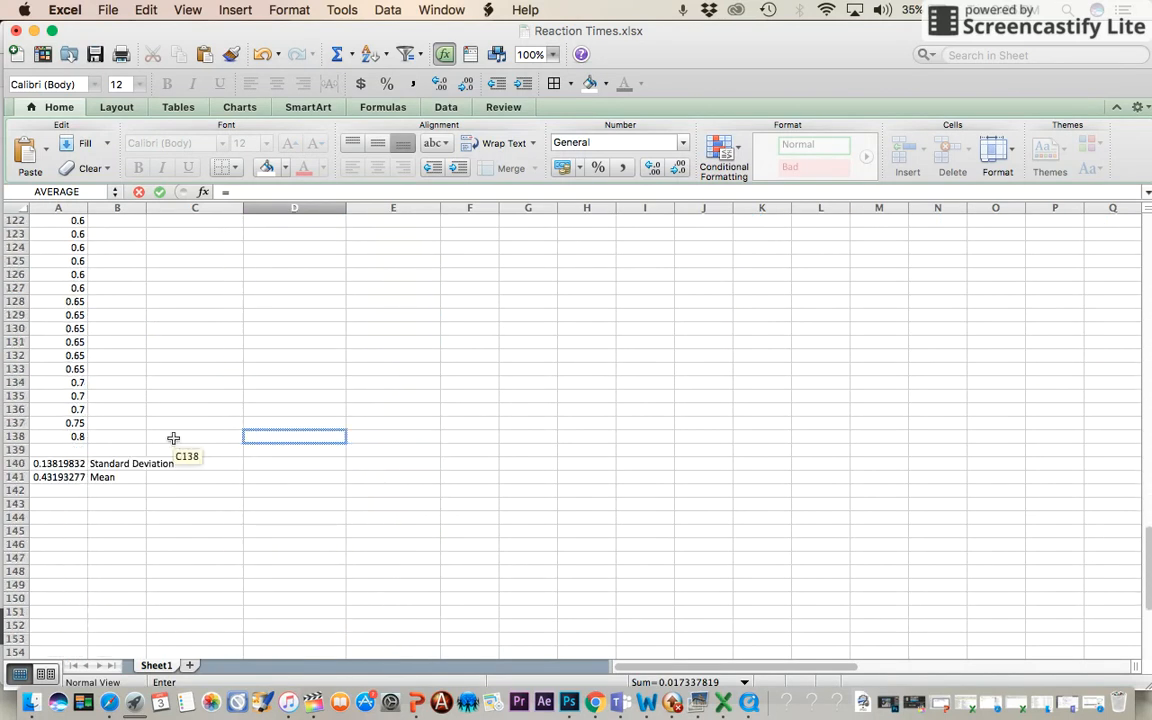
left_click(67, 480)
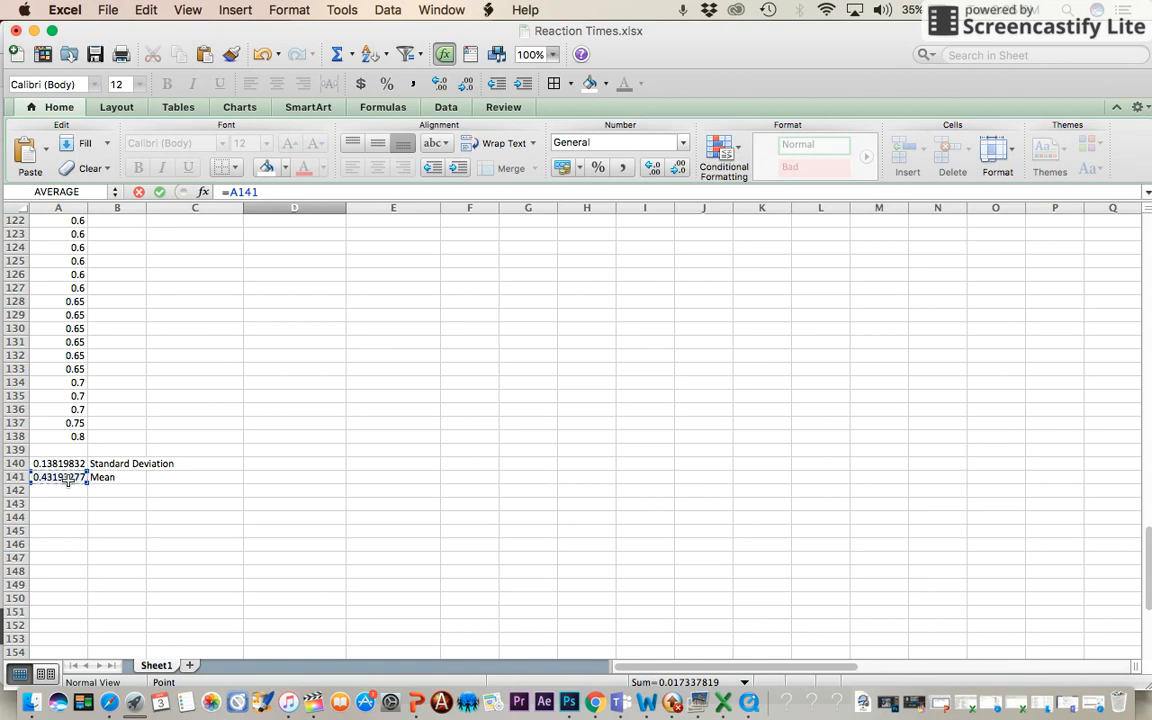
left_click(264, 191)
type("(3*")
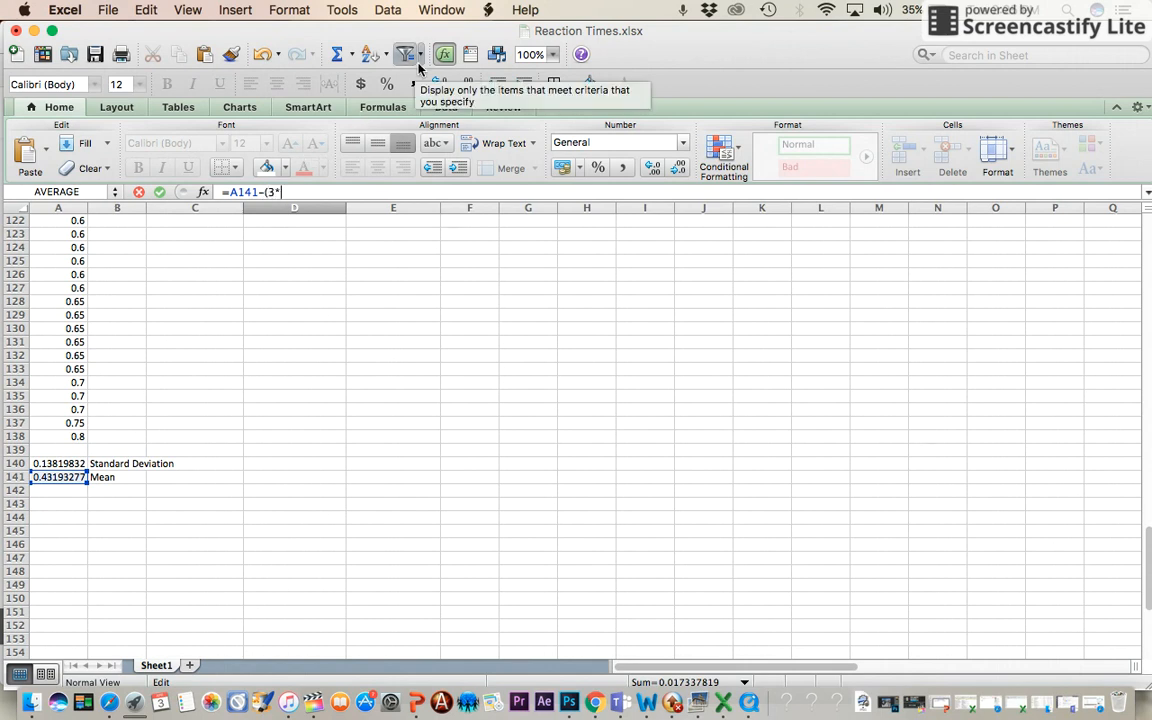
left_click(69, 462)
type(")")
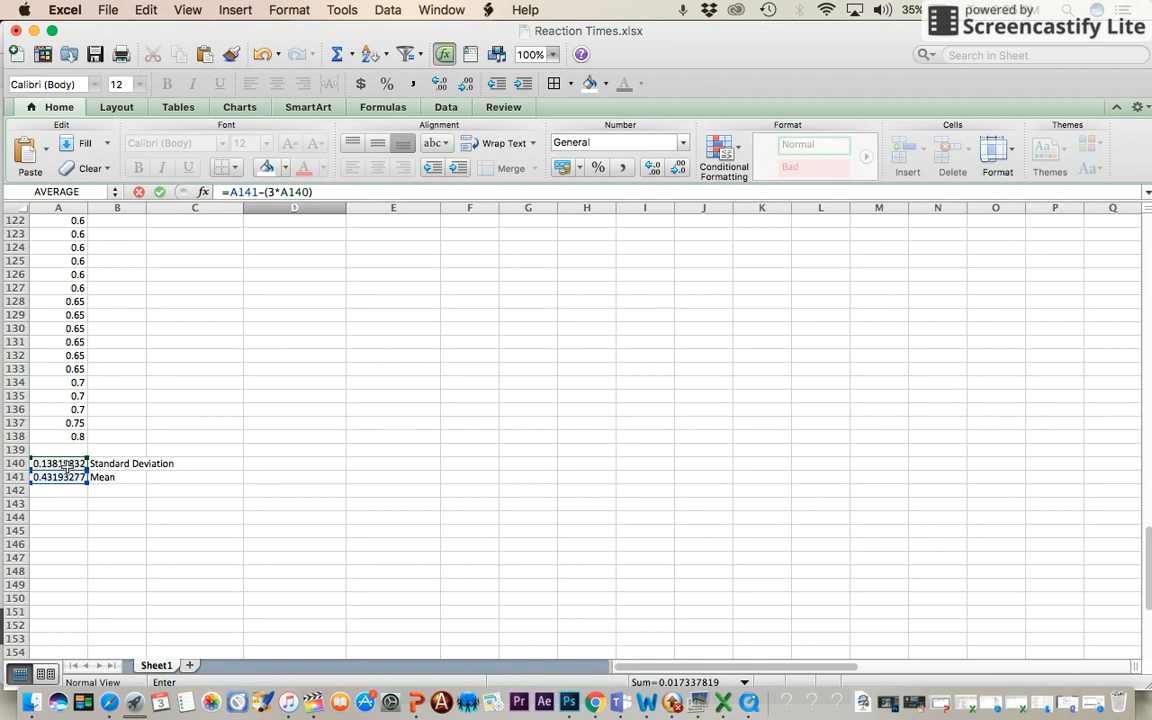
Make both references in the D29 formula absolute, so it reads =$A$141-(3*$A$140), and enter it
left_click(230, 192)
type("$")
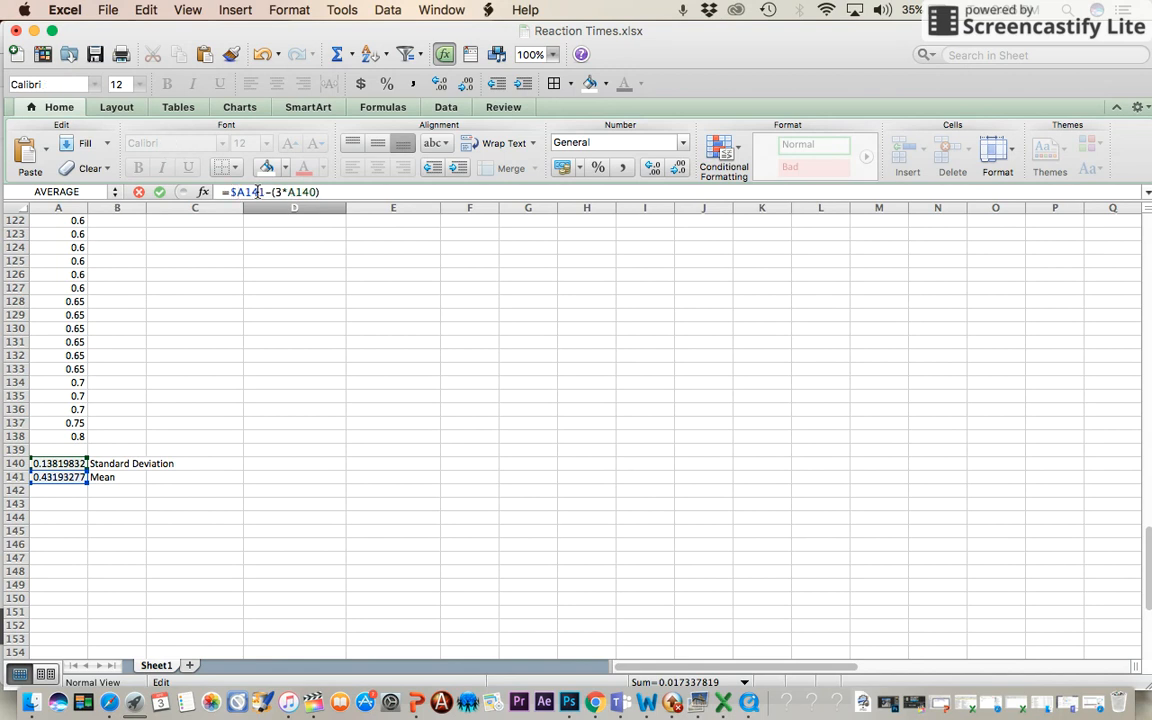
key("Right")
type("$")
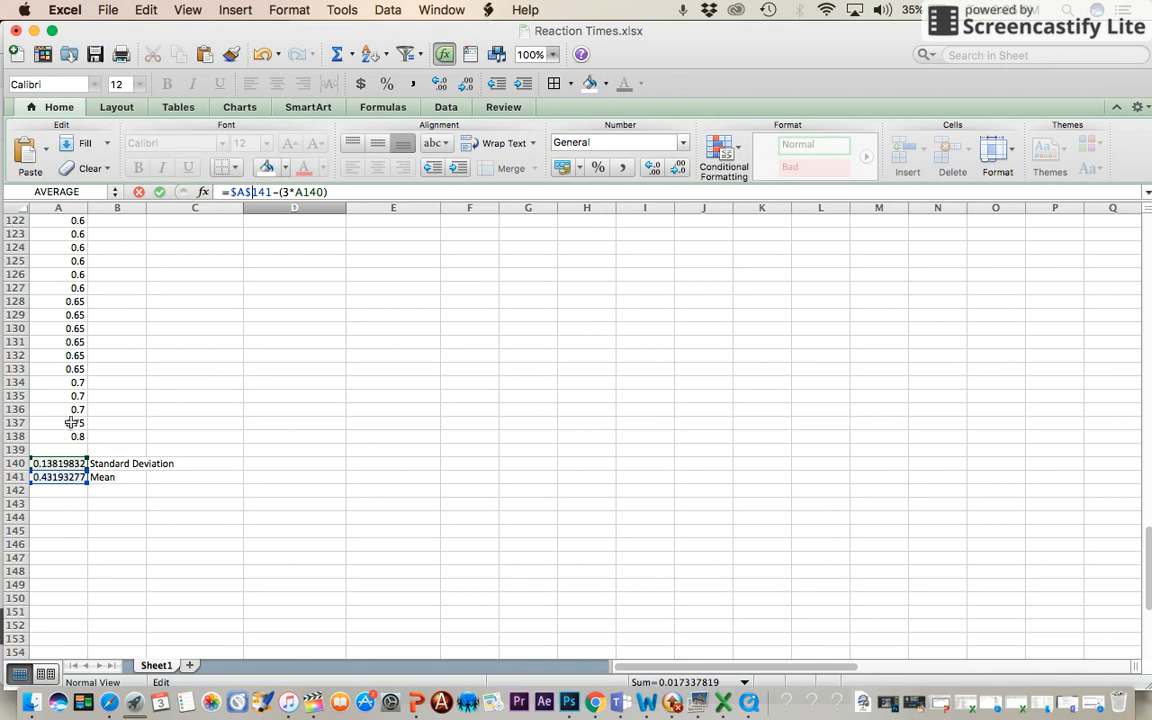
left_click(297, 190)
type("$A$")
key("Return")
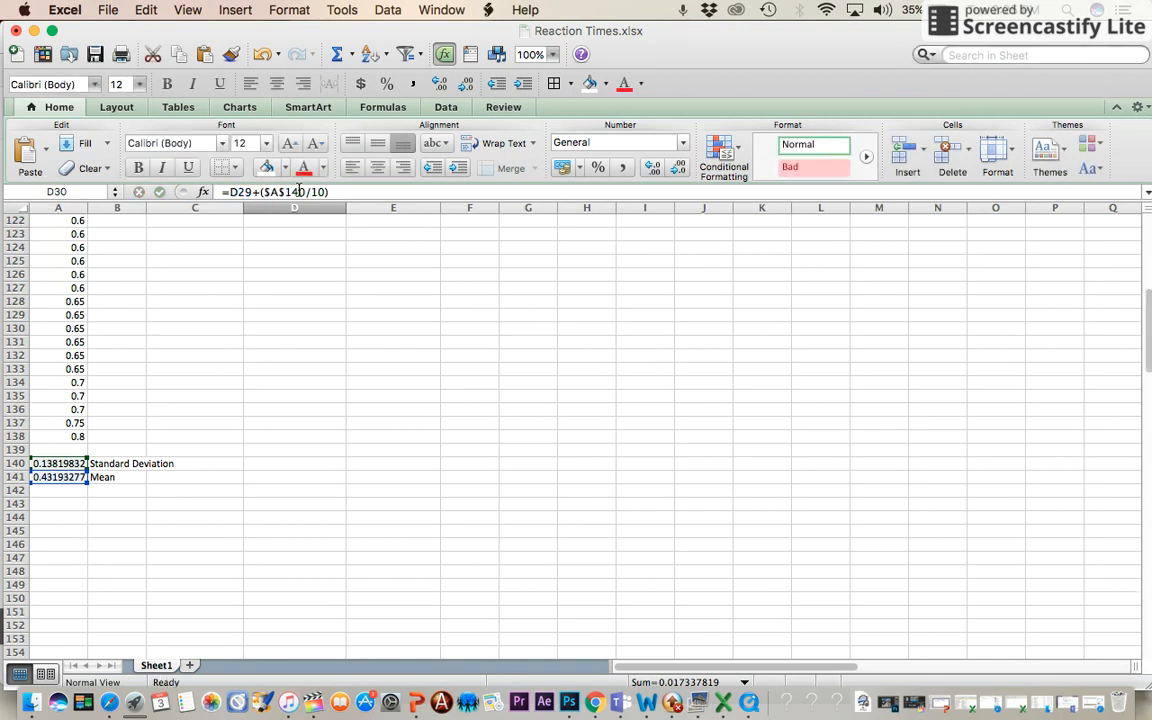
Examine the starting formula in D29 and the Increments formula in D30 that adds a tenth of the standard deviation
scroll(330, 356, "up", 3)
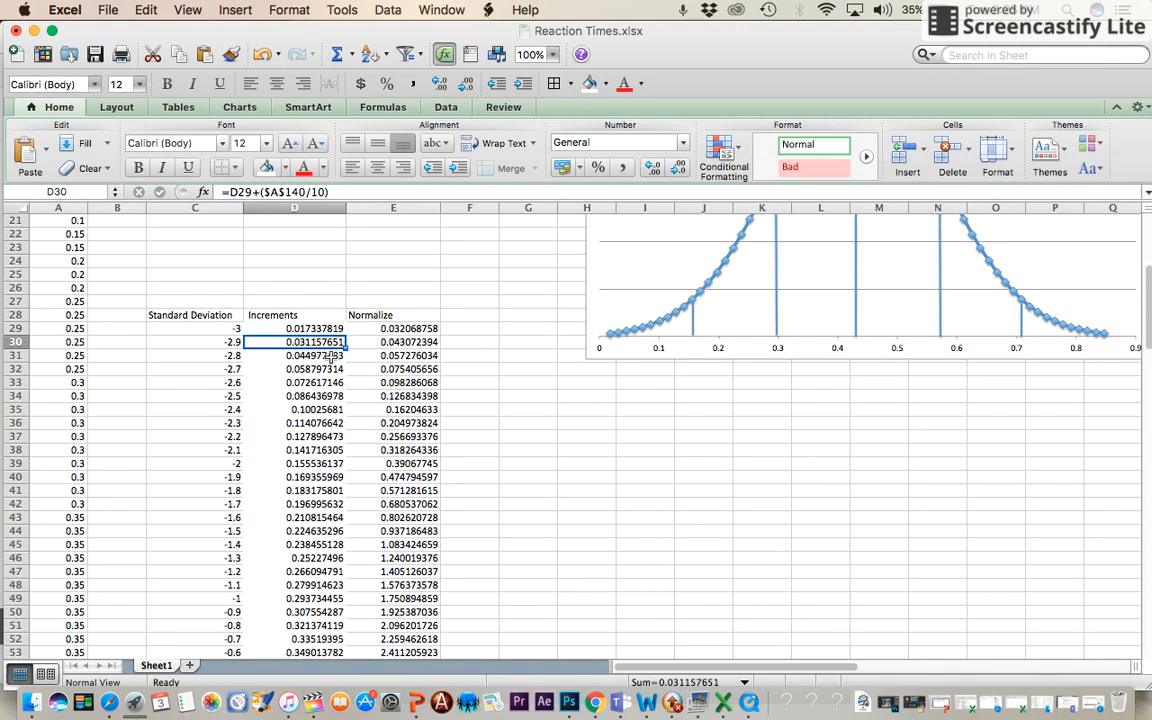
left_click(308, 329)
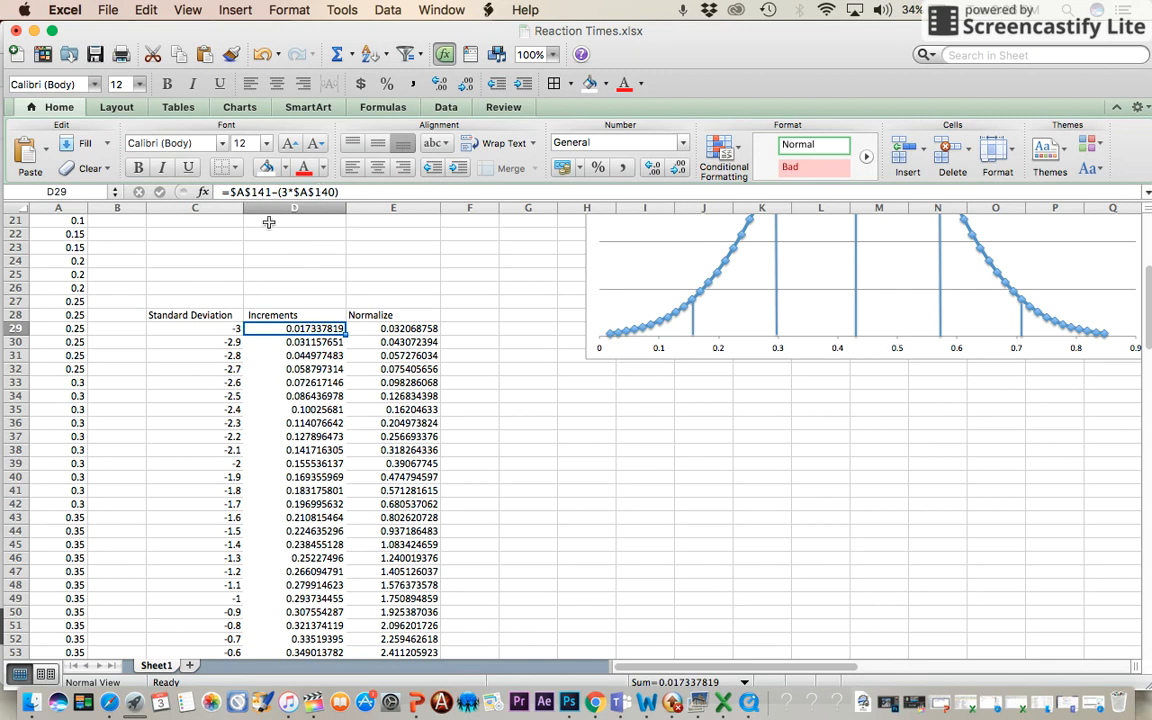
scroll(279, 273, "down", 1)
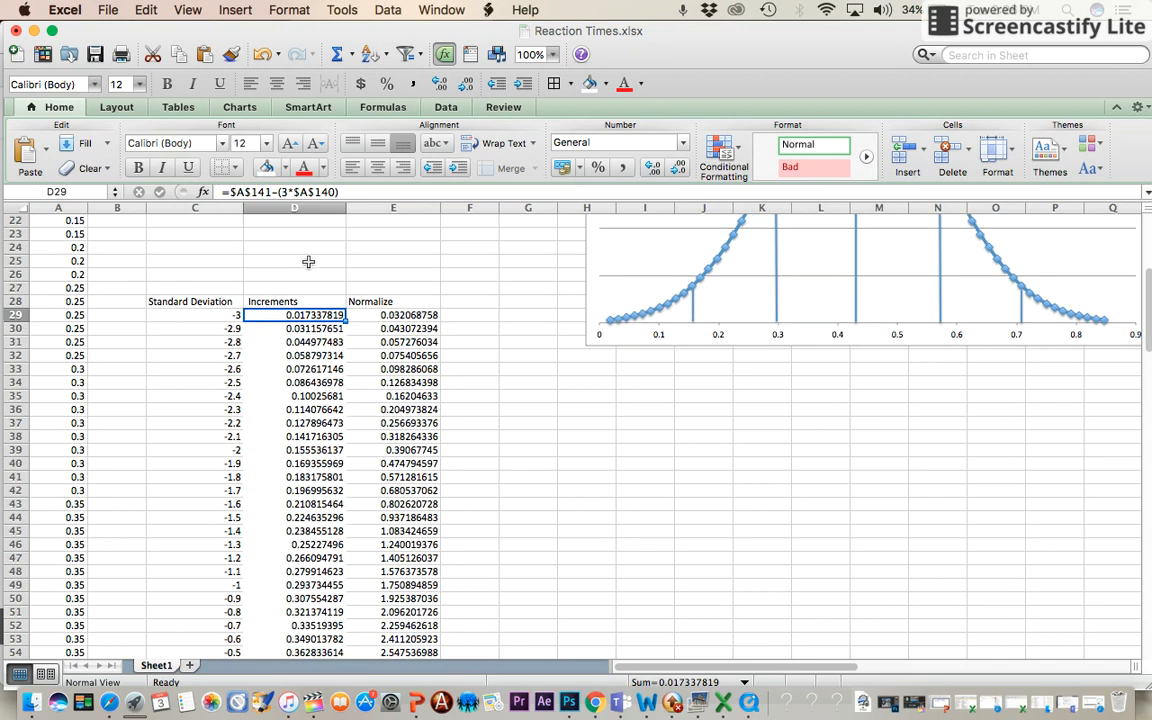
left_click(308, 328)
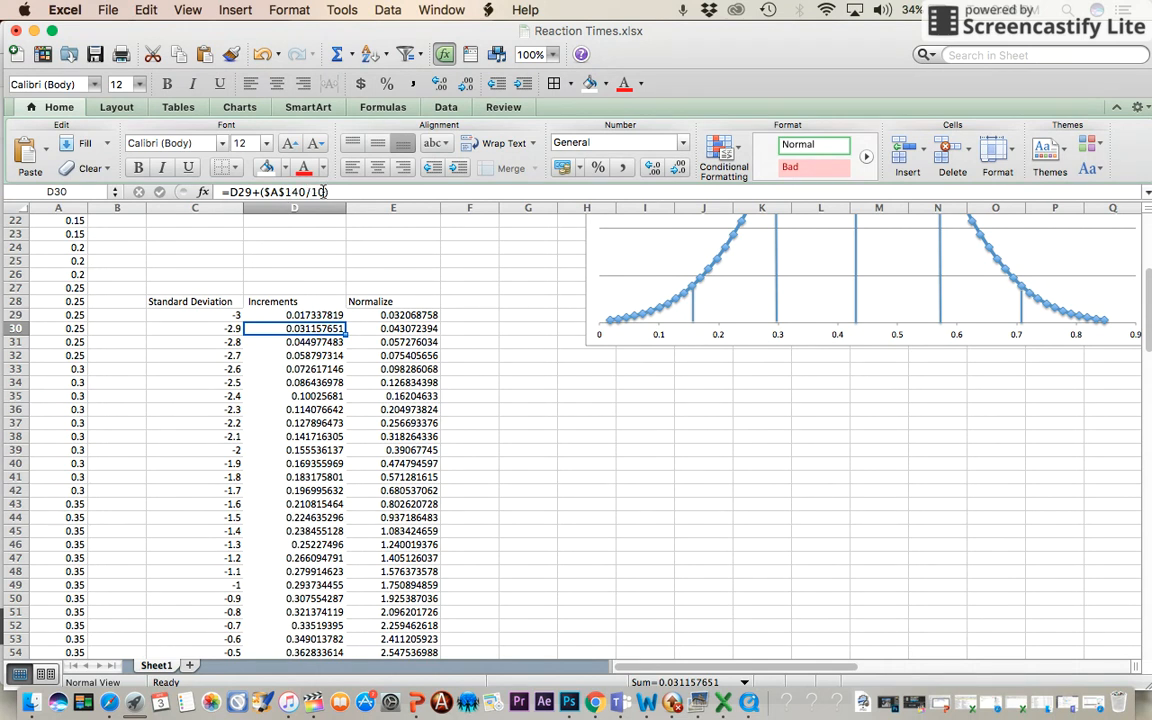
Clear the contents of the Increments column from D30 to D89, keeping the starting formula in D29
left_click(306, 315)
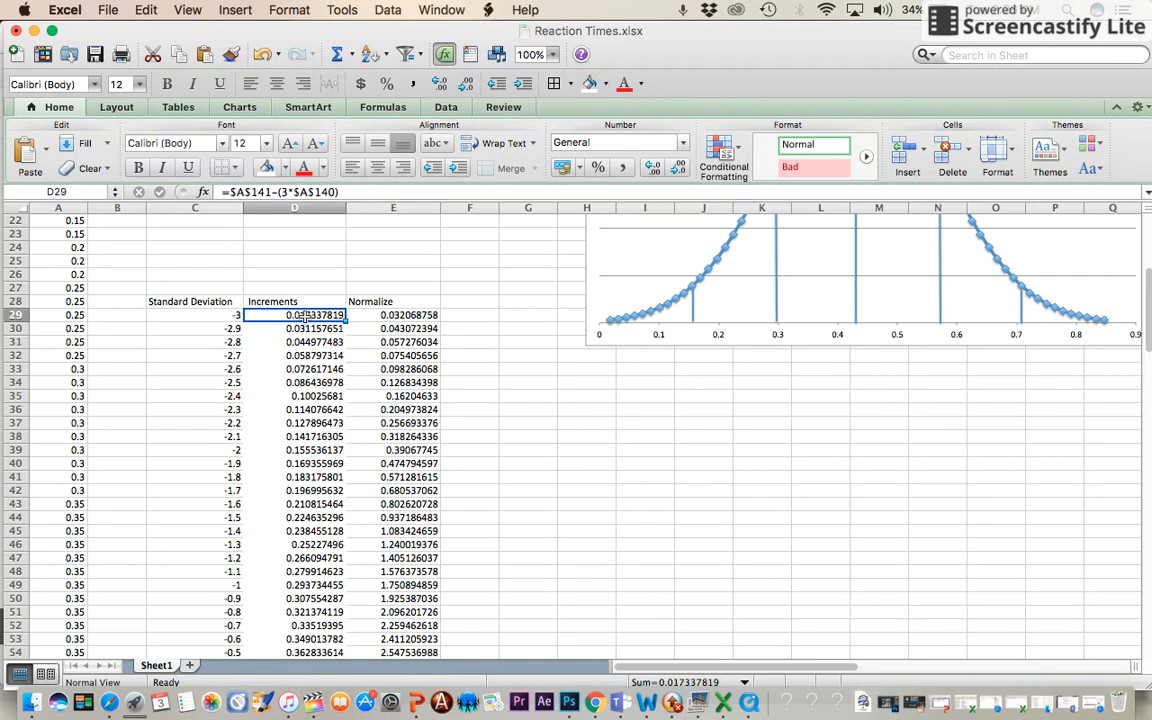
left_click(300, 451)
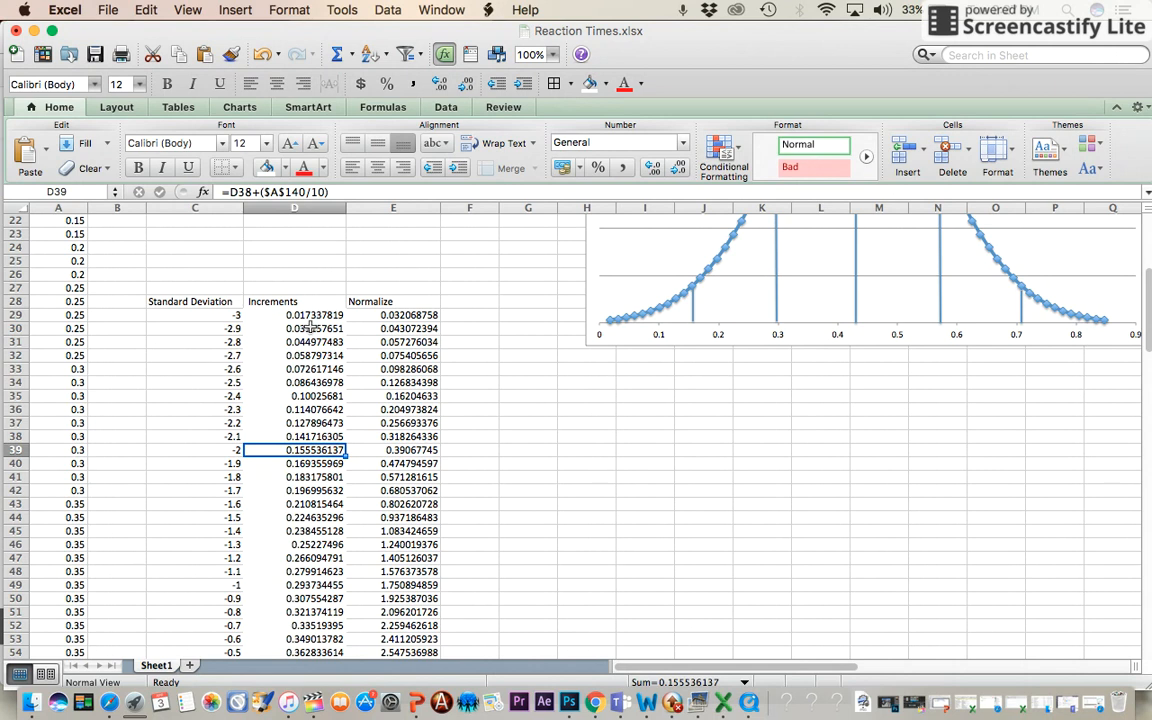
left_click(310, 328)
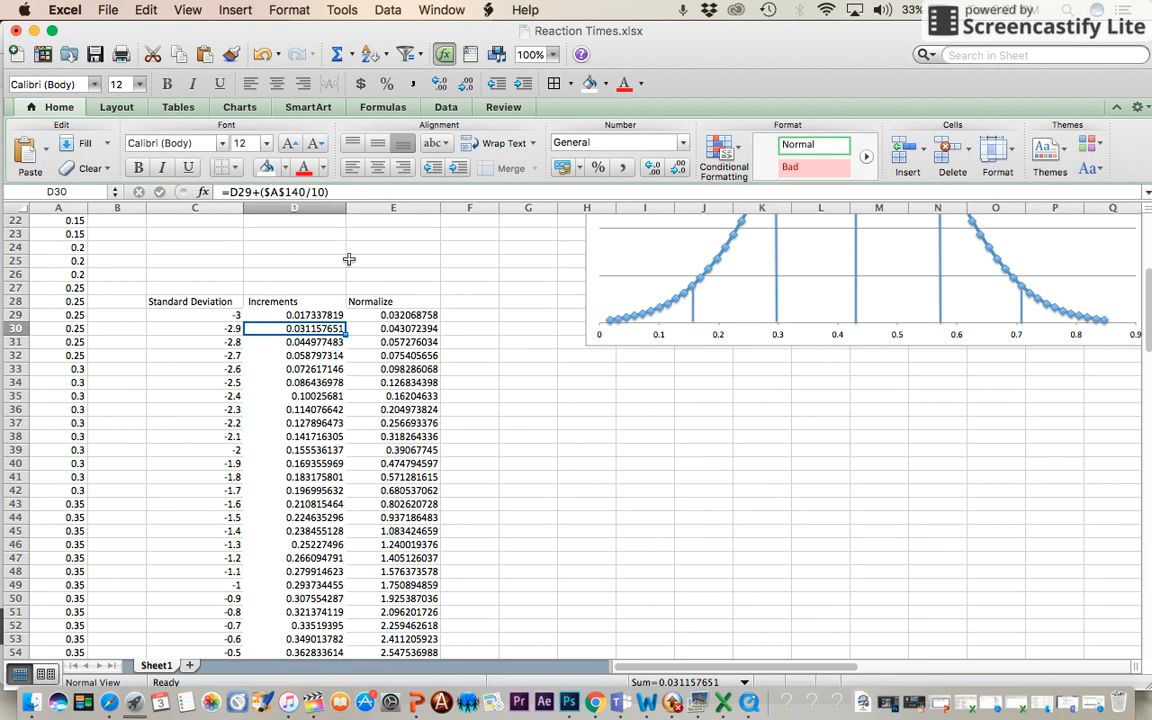
scroll(318, 350, "down", 5)
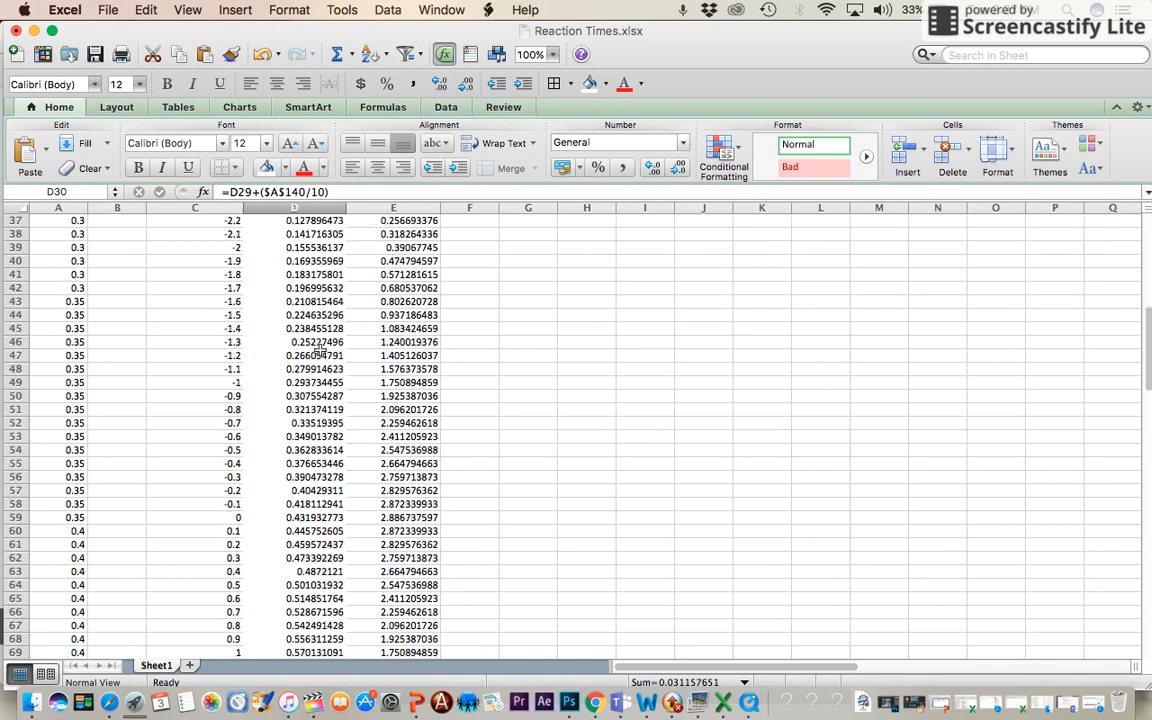
scroll(318, 350, "down", 15)
scroll(320, 350, "up", 2)
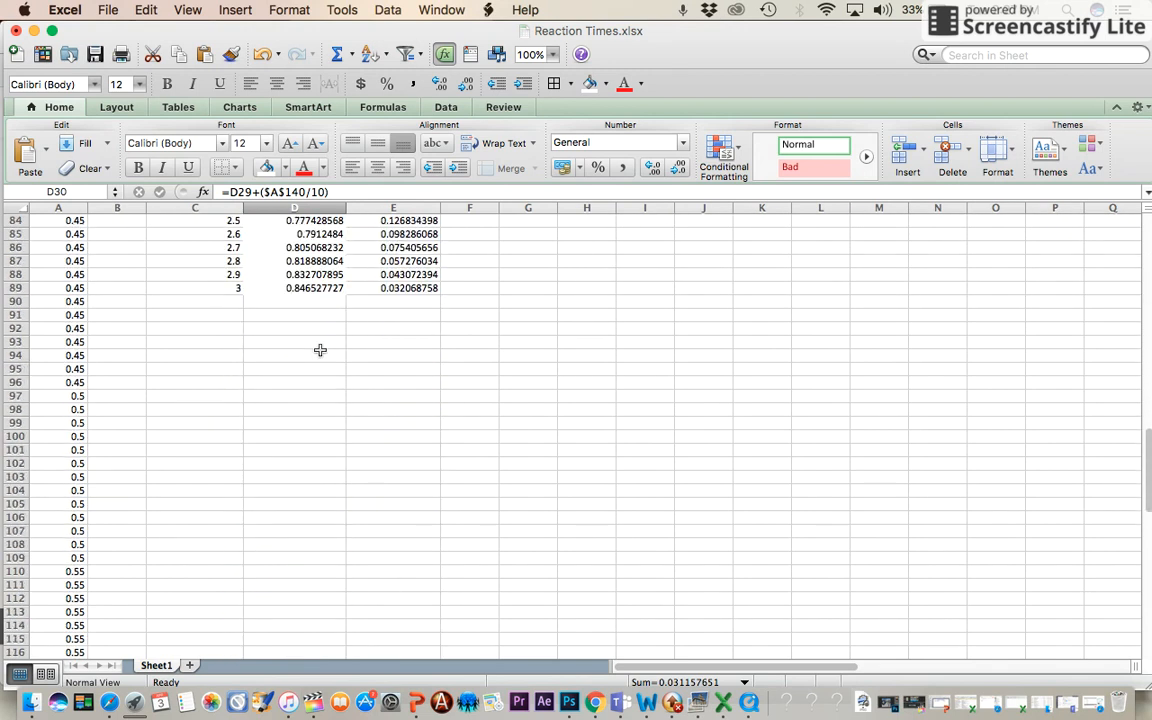
scroll(320, 350, "up", 2)
left_click_drag(318, 342, 315, 221)
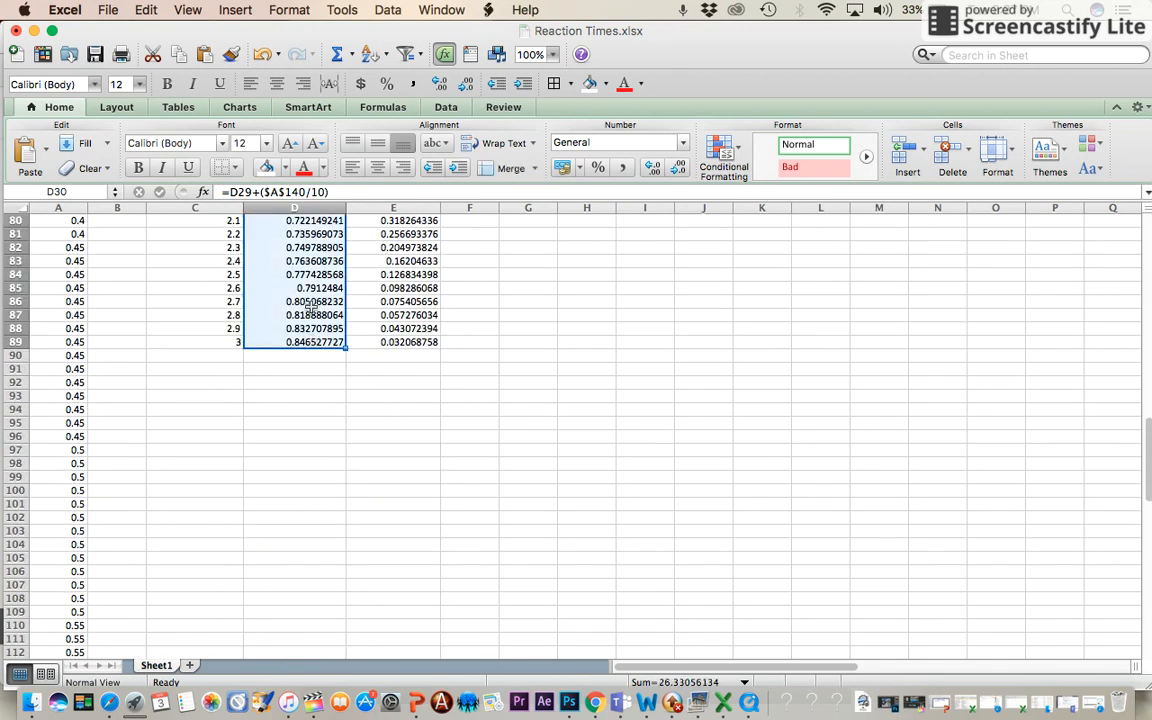
right_click(313, 299)
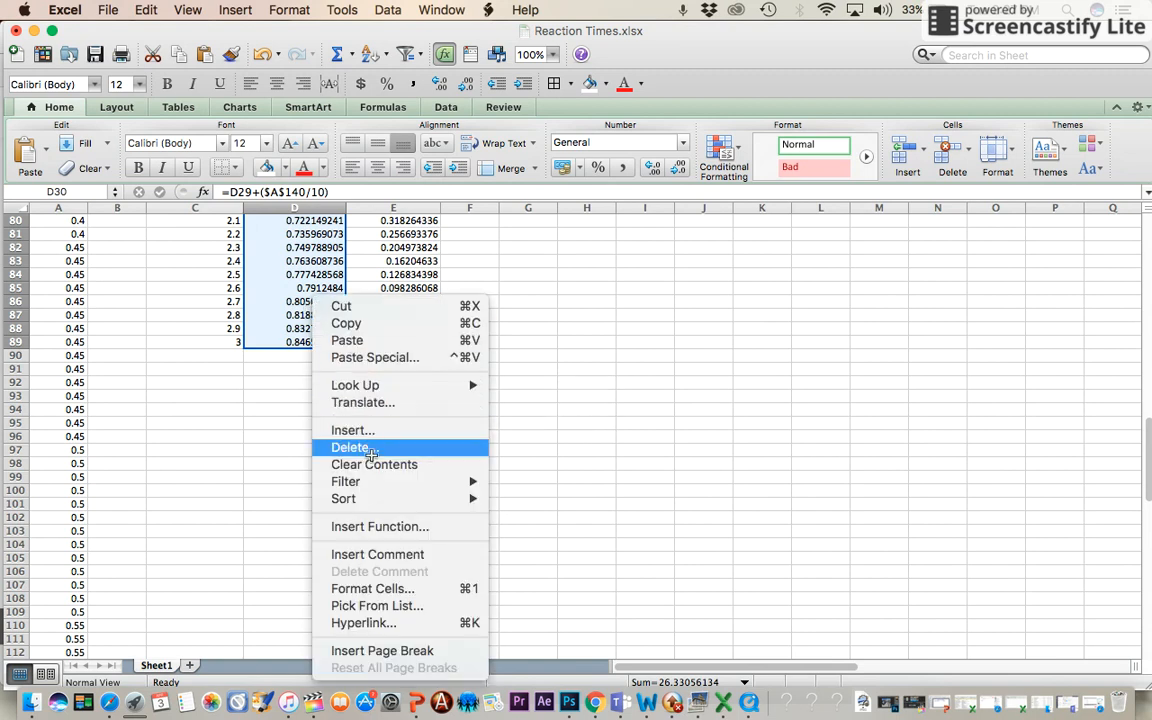
left_click(370, 464)
scroll(350, 463, "up", 15)
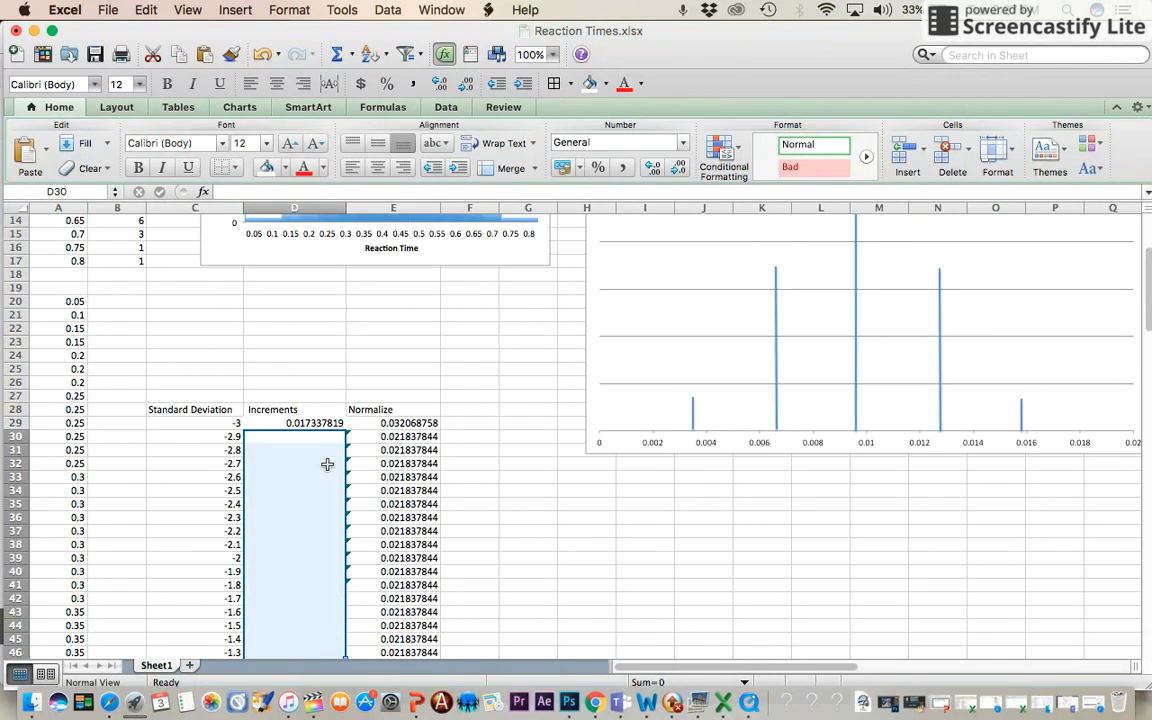
Build the formula =D29+(A140/10) in D30, adding a tenth of the standard deviation to the starting increment
left_click(322, 478)
left_click(314, 436)
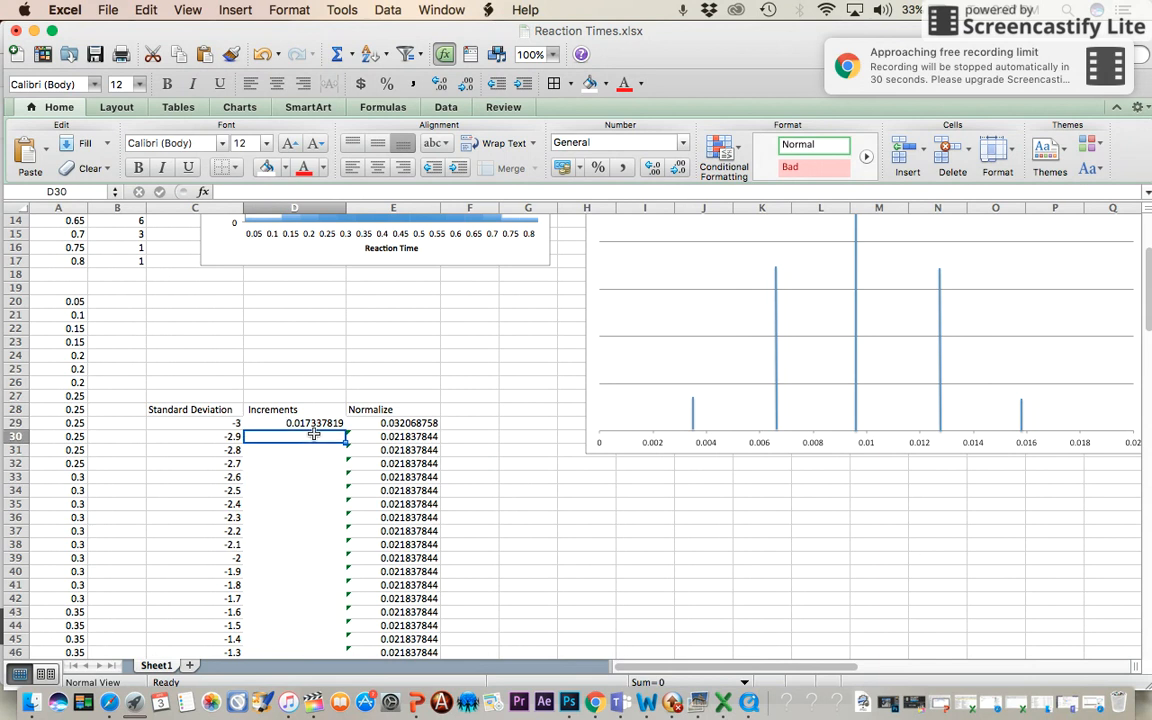
type("=")
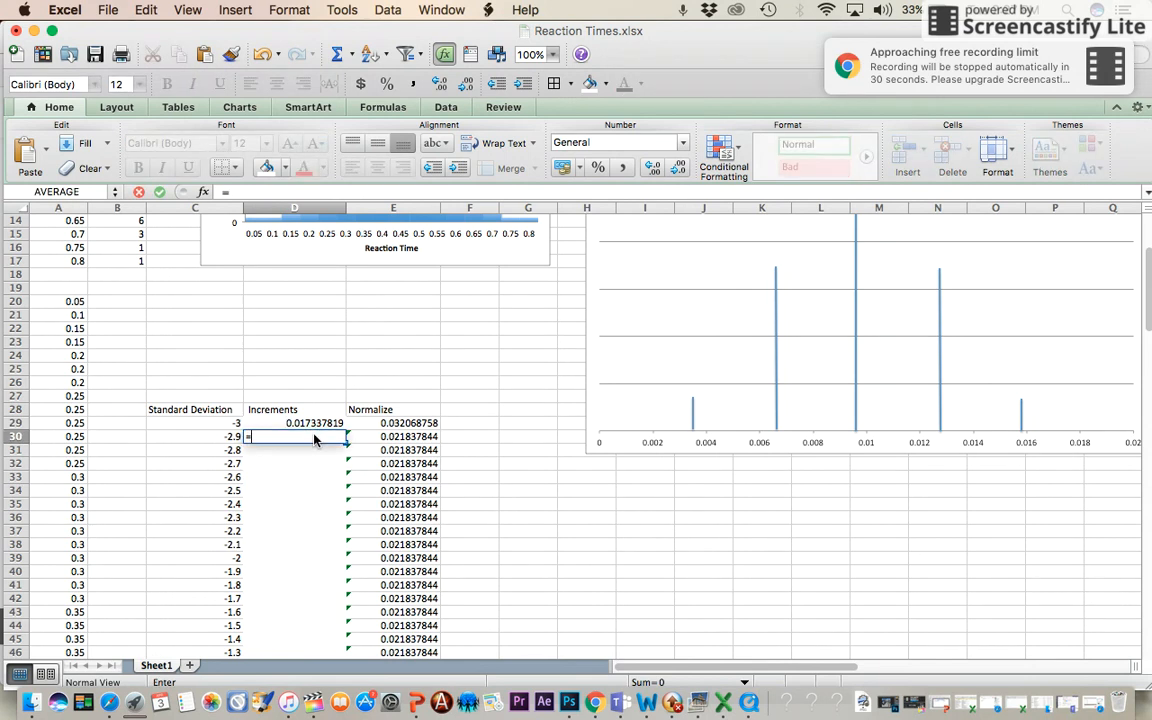
left_click(297, 423)
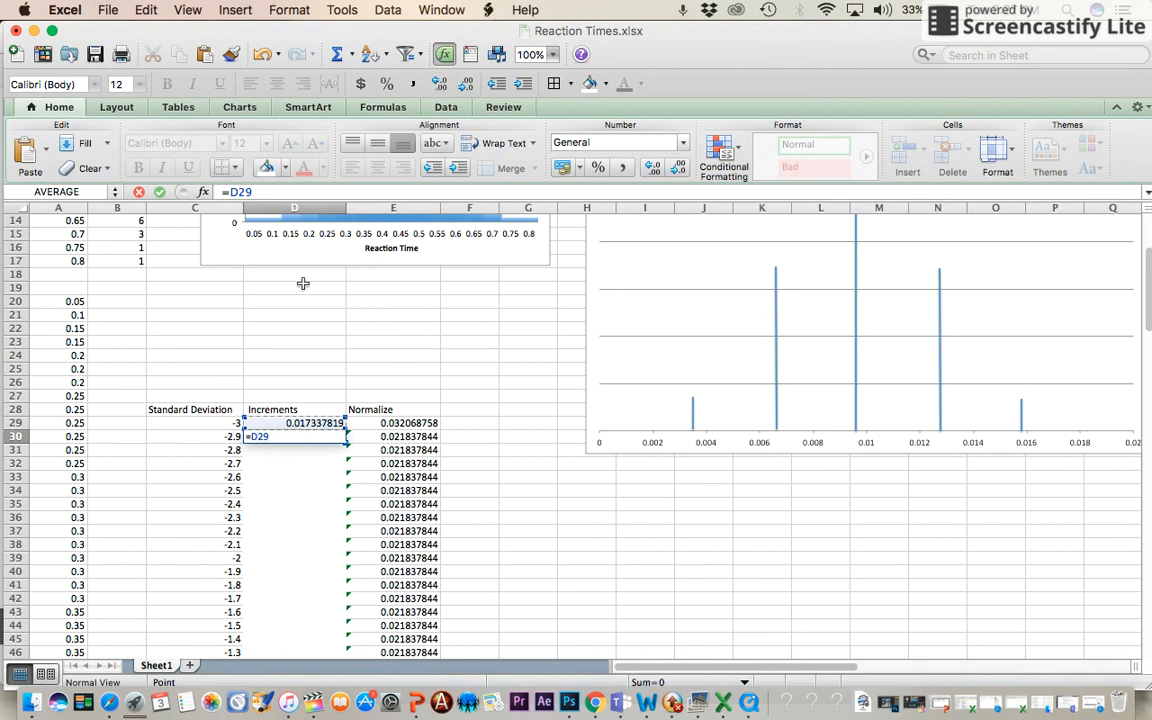
type("+(")
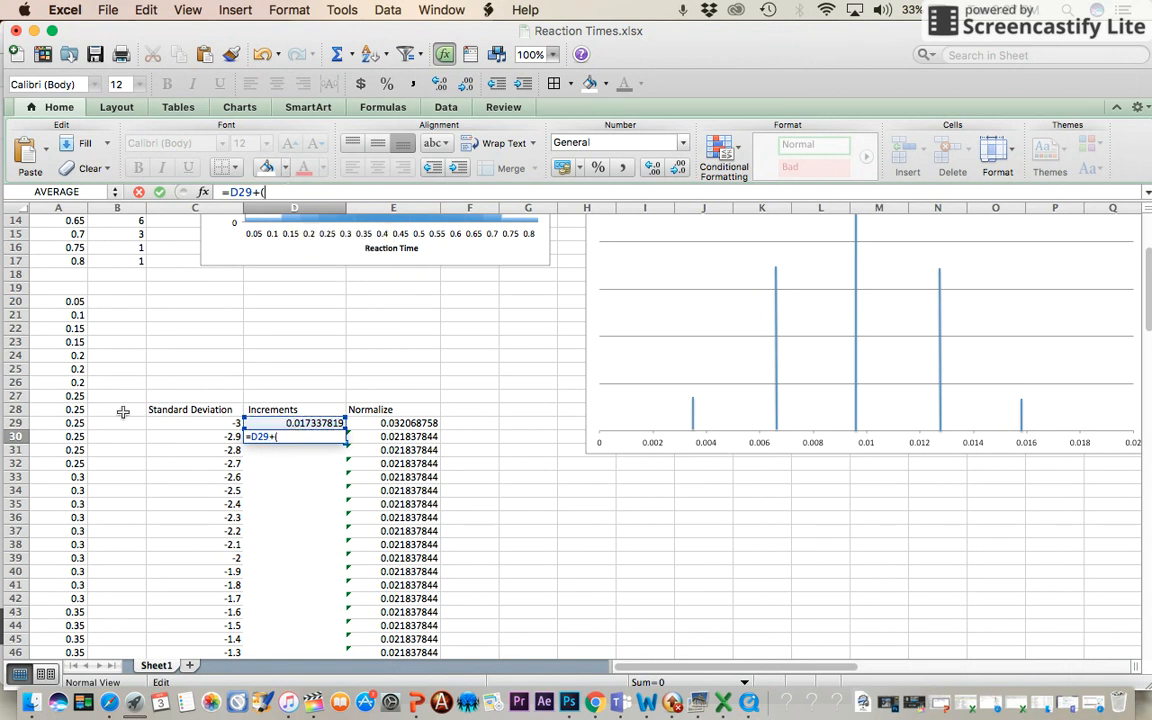
scroll(113, 463, "down", 10)
scroll(113, 463, "down", 20)
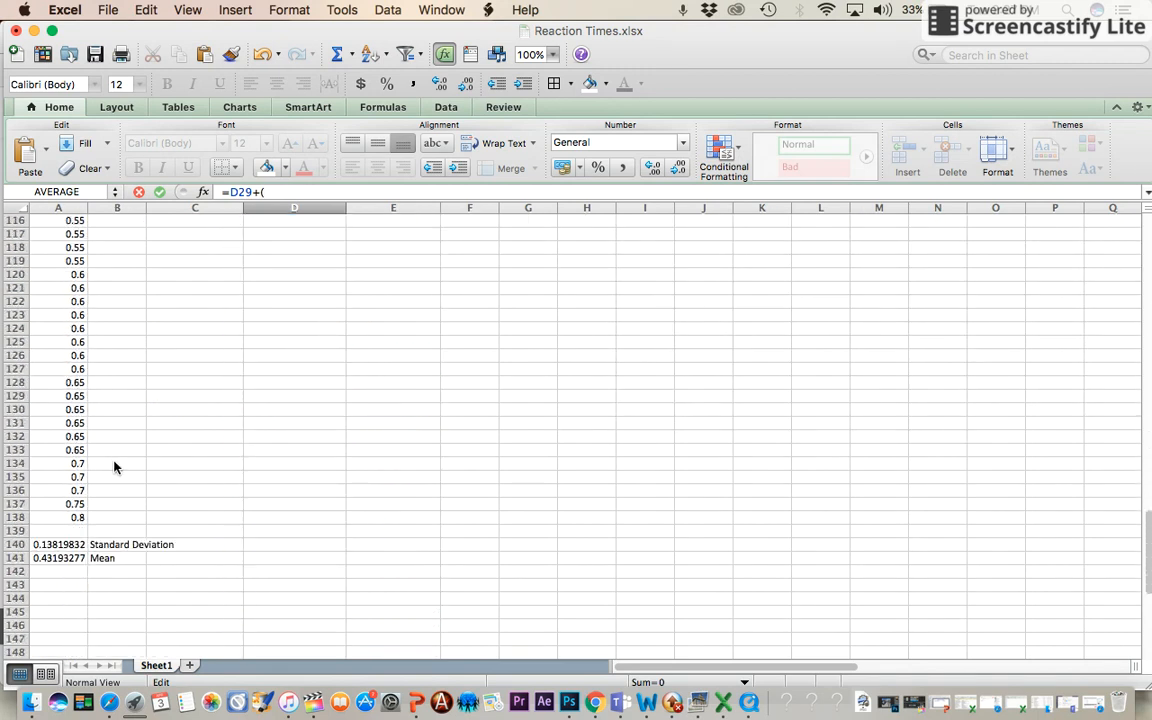
left_click(58, 544)
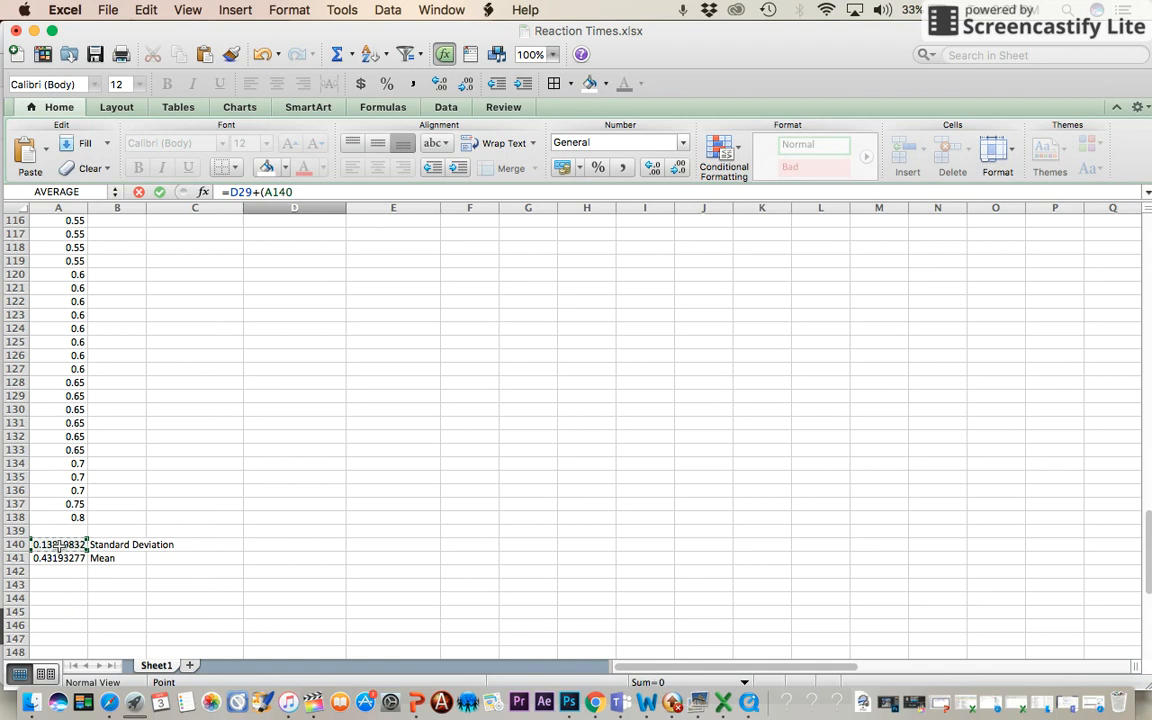
type("/10")
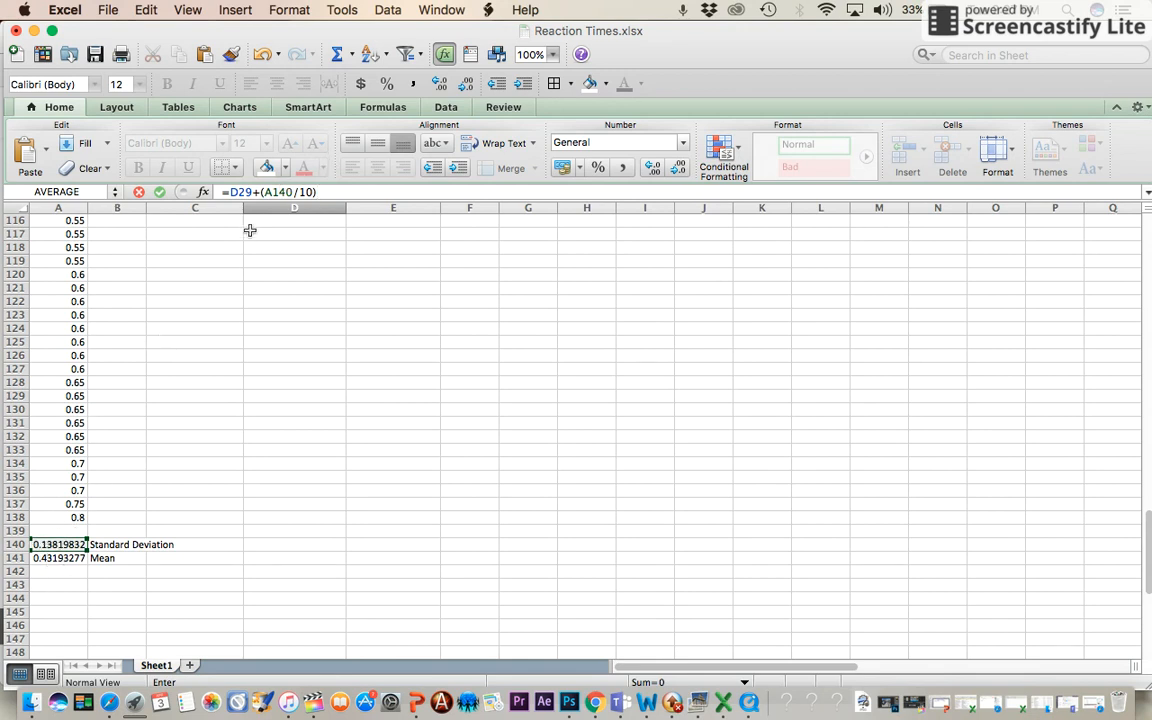
left_click(266, 192)
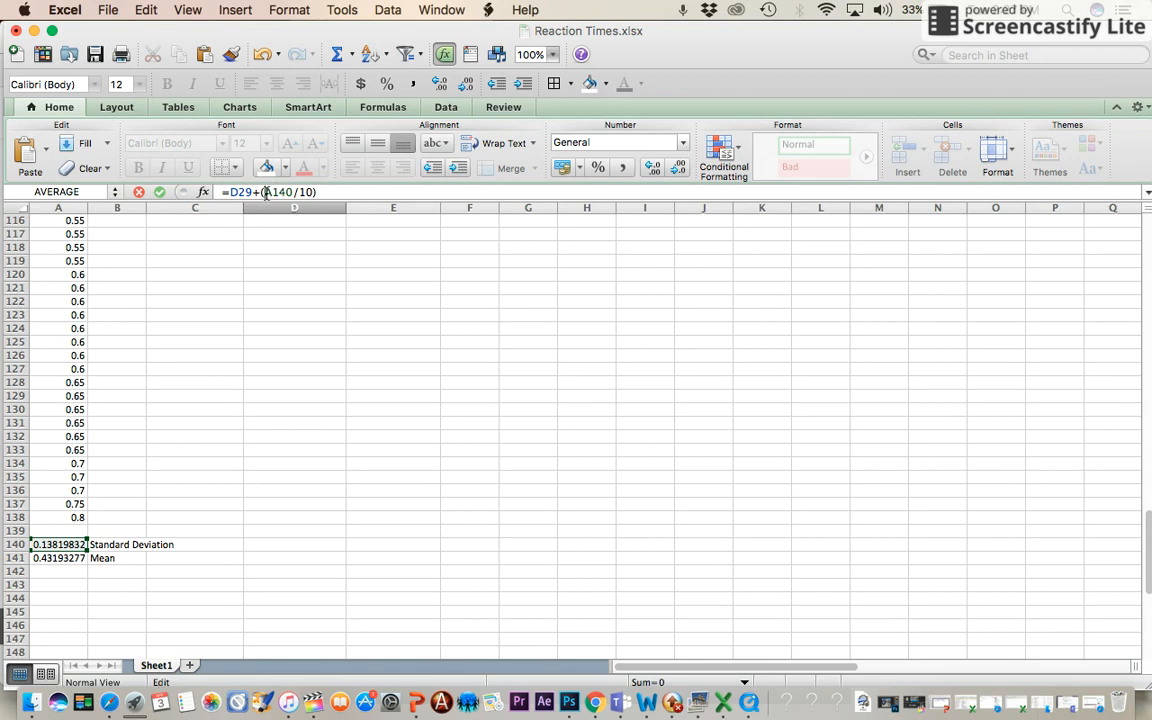